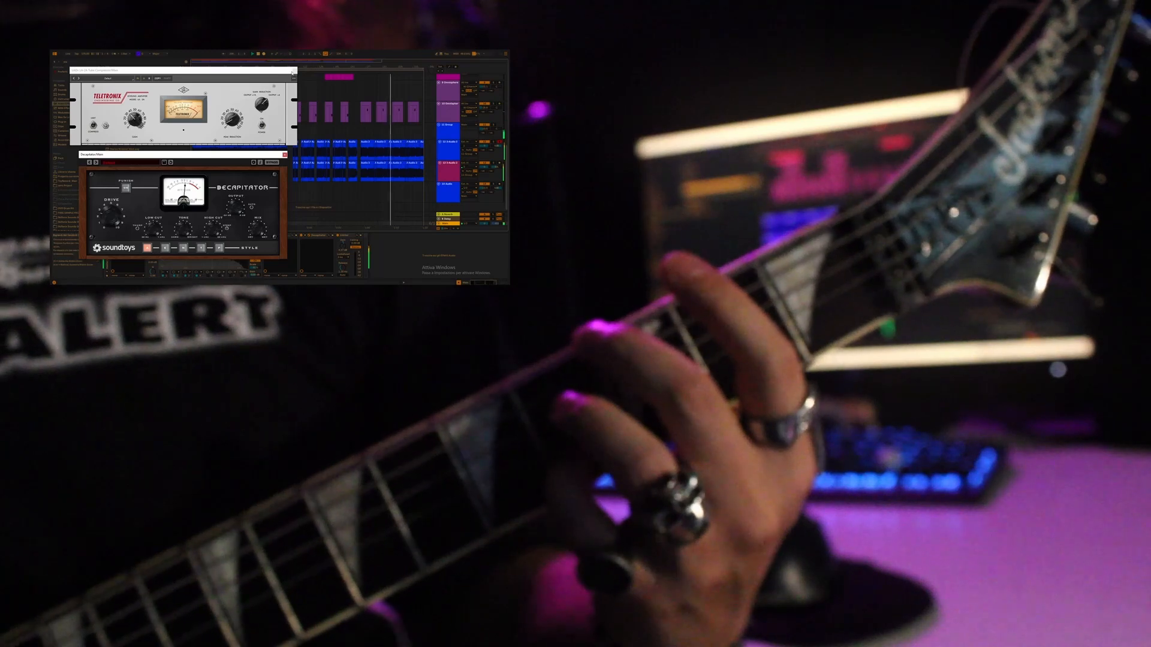
Close the open guitar plug-in windows, including the Torpedo Wall cabinet simulator
{"action": "left_click", "coordinate": [295, 71]}
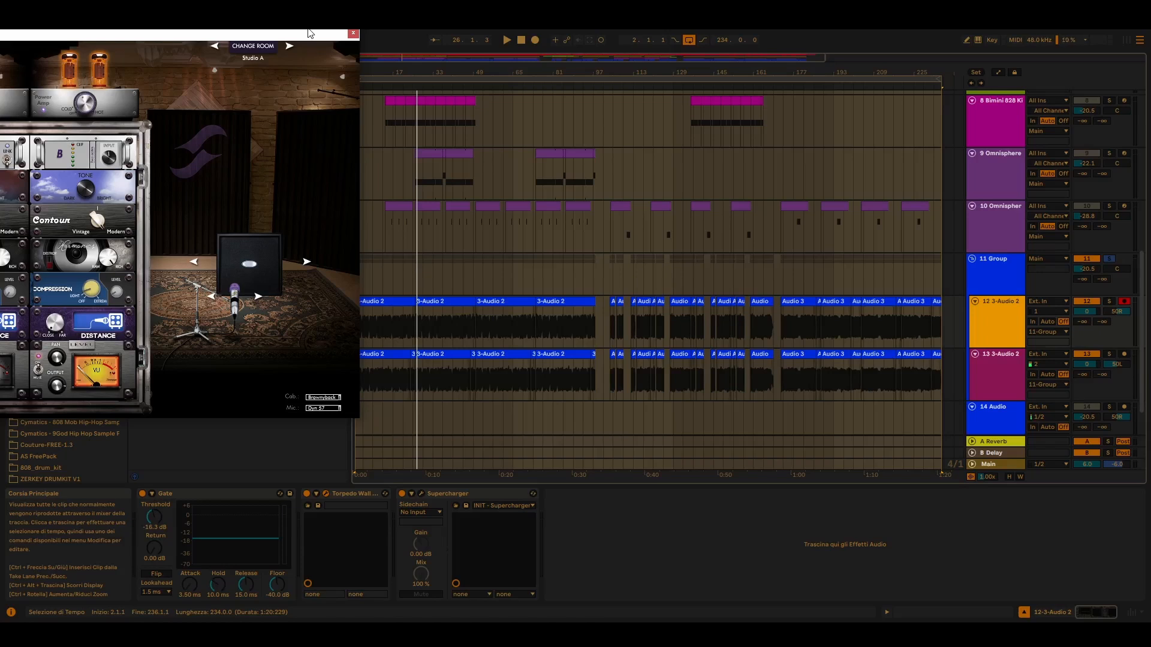
{"action": "left_click_drag", "start_coordinate": [309, 34], "coordinate": [245, 121]}
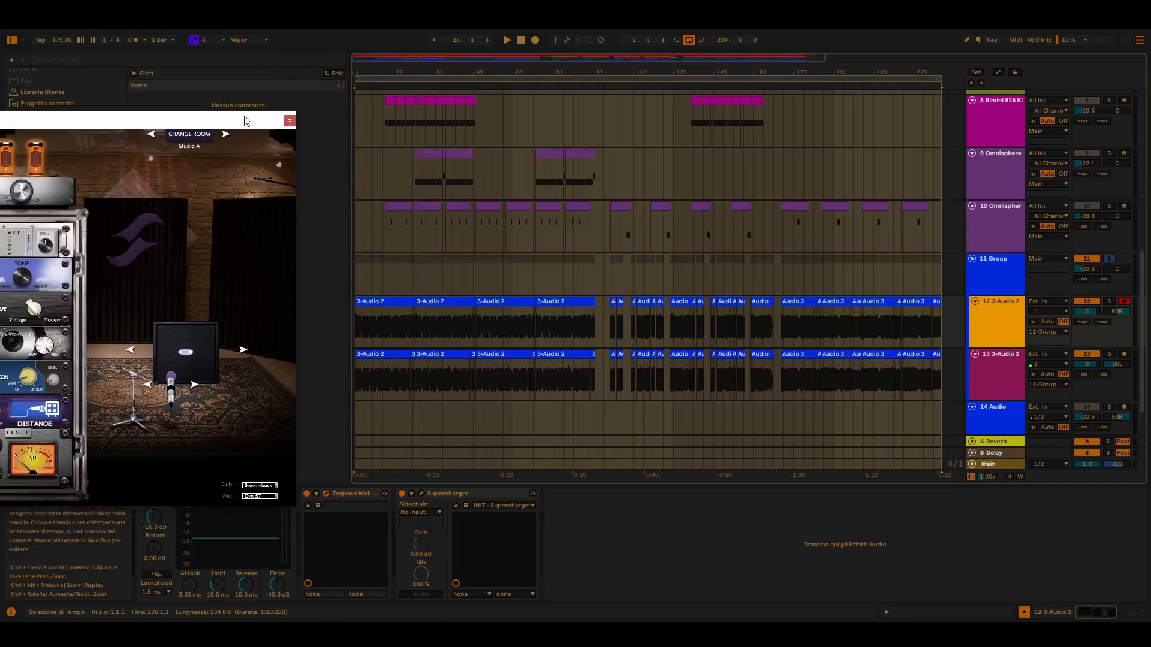
{"action": "left_click", "coordinate": [289, 121]}
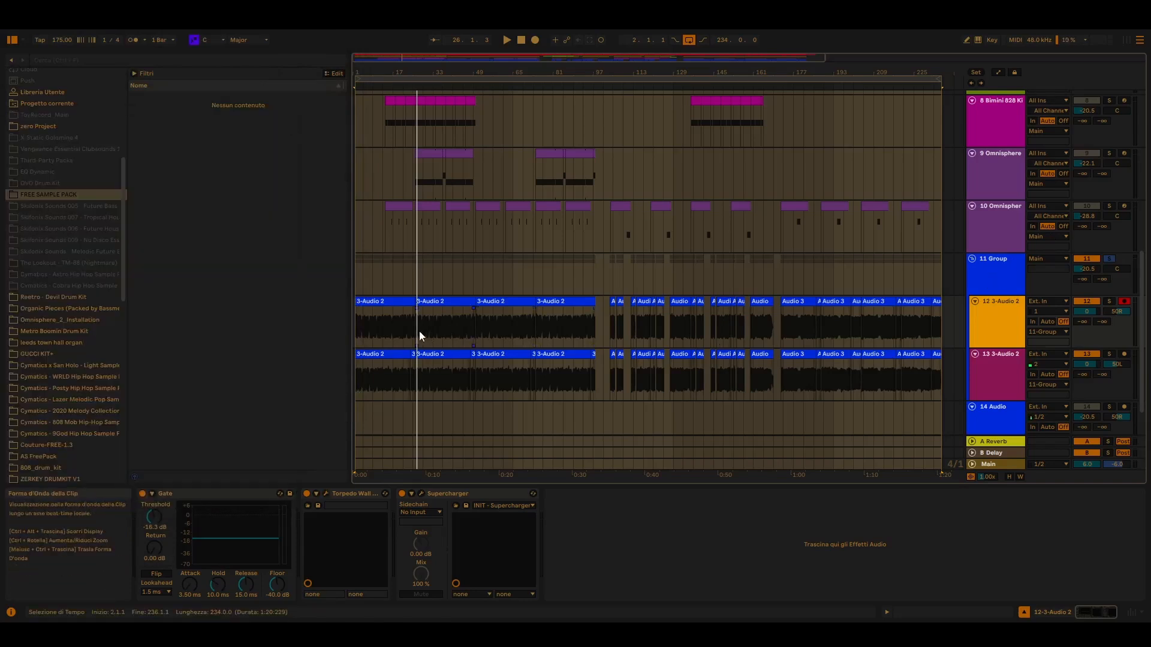
Play the arrangement from its start with the guitar group soloed, stop it, and display the 11-Group effect chain
{"action": "left_click", "coordinate": [358, 332]}
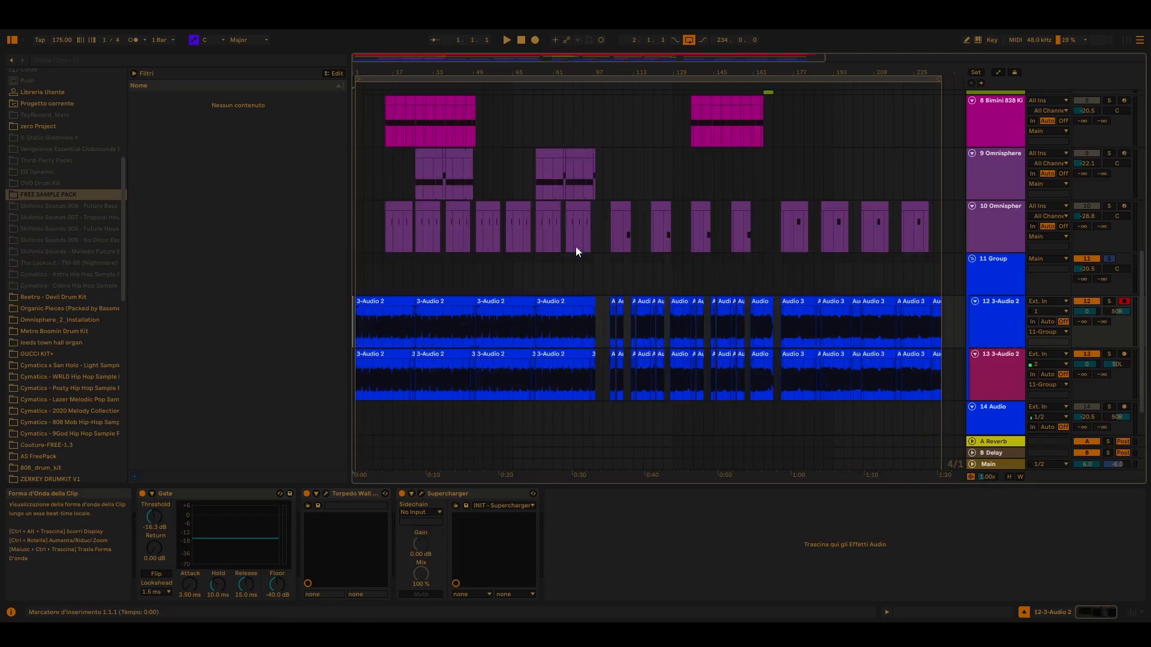
{"action": "left_click", "coordinate": [457, 78]}
{"action": "key", "text": "space"}
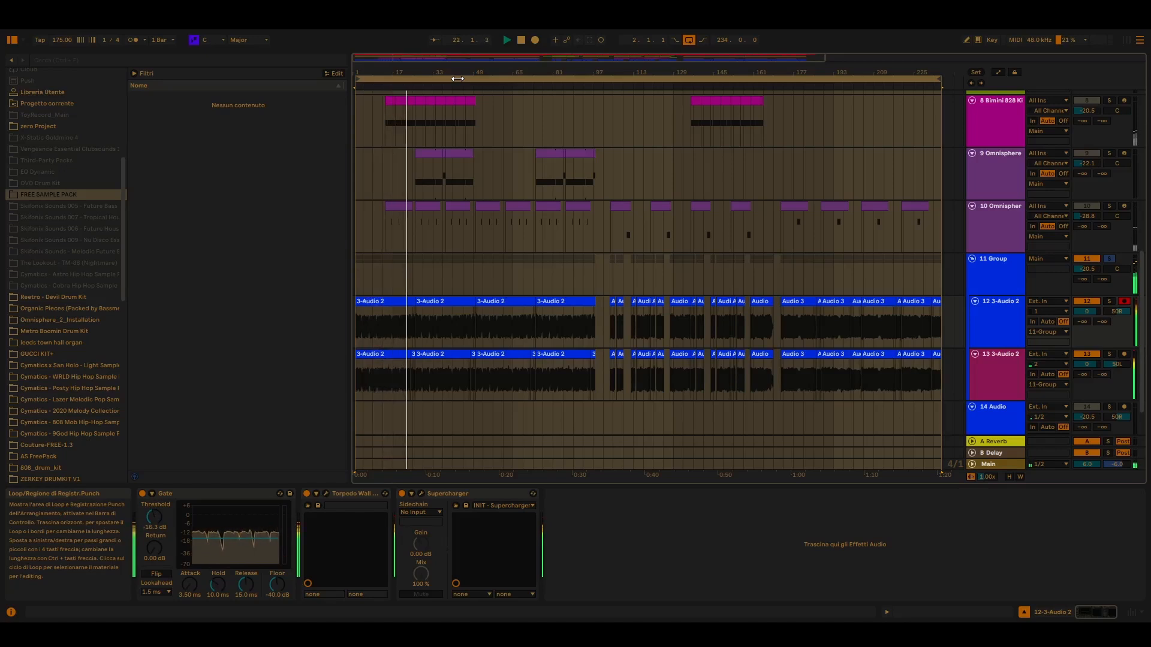
{"action": "key", "text": "space"}
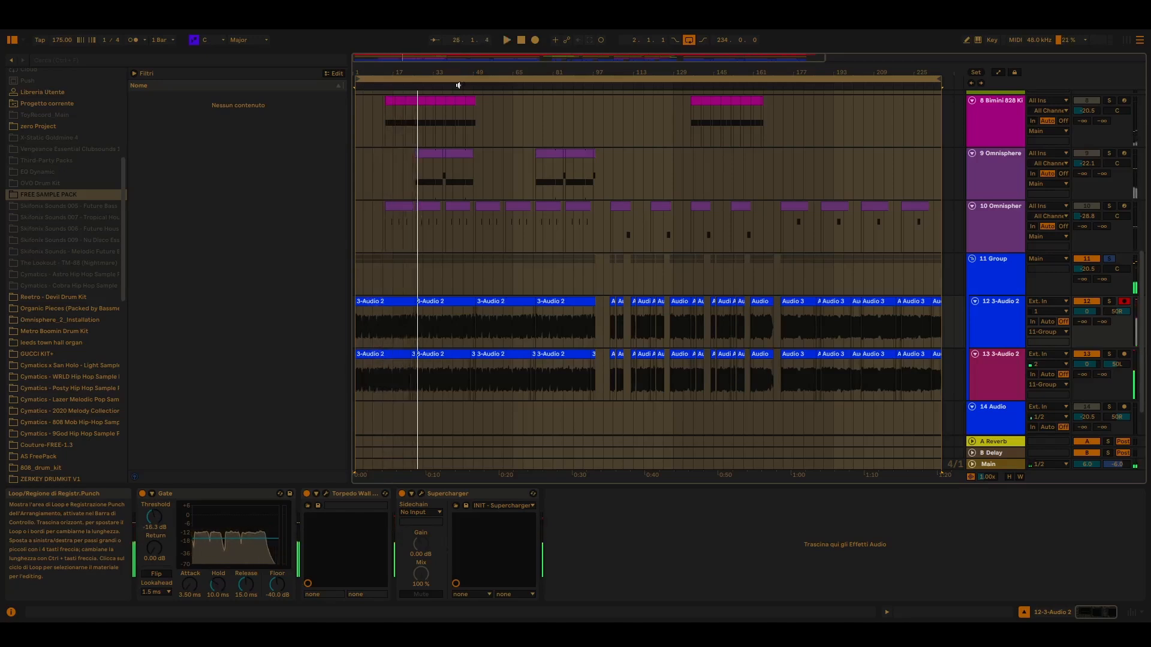
{"action": "left_click", "coordinate": [1008, 279]}
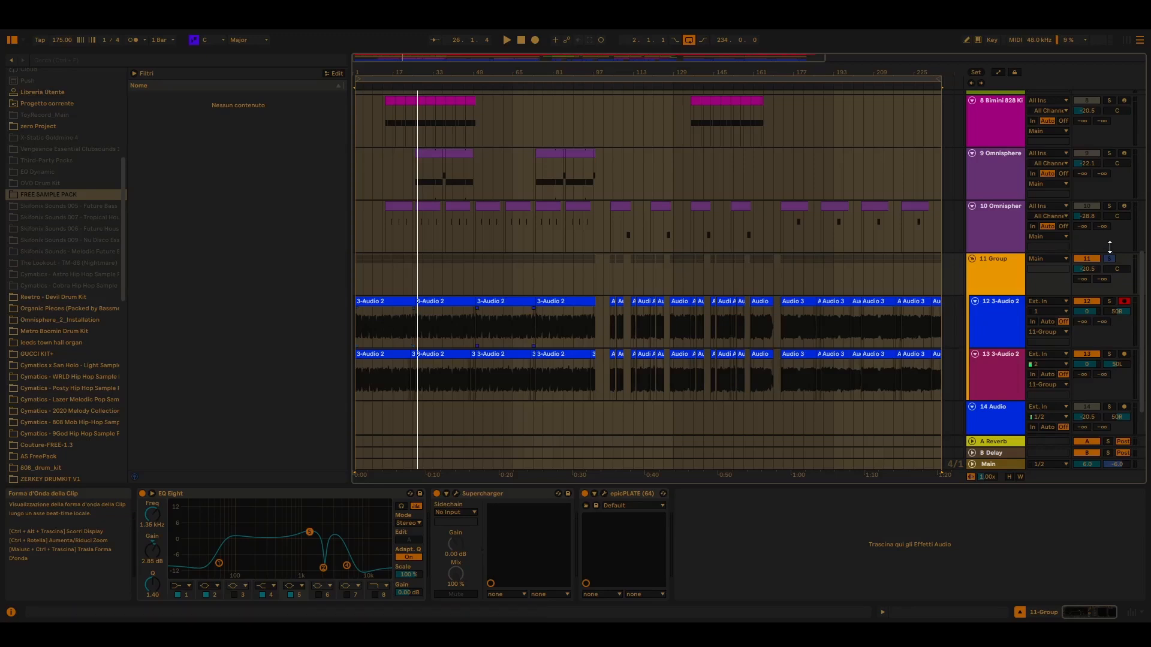
Open the Omnisphere instrument on track 6 and dismiss its splash screen to show the loaded patch
{"action": "left_click_drag", "start_coordinate": [1144, 296], "coordinate": [1150, 154]}
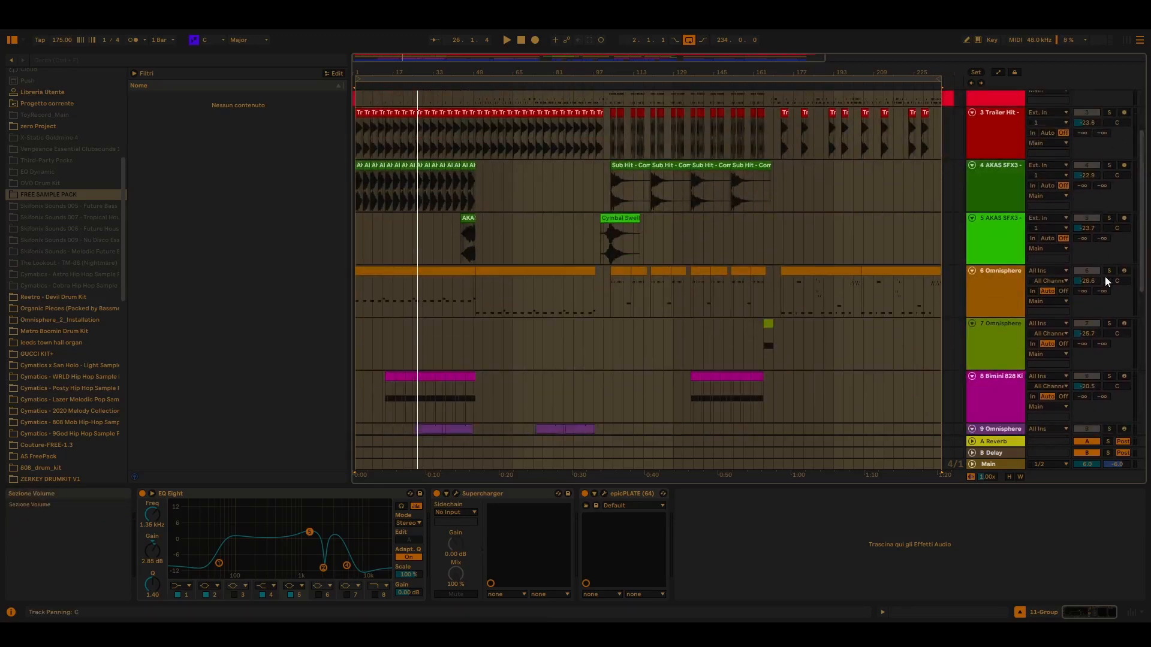
{"action": "left_click", "coordinate": [1003, 284]}
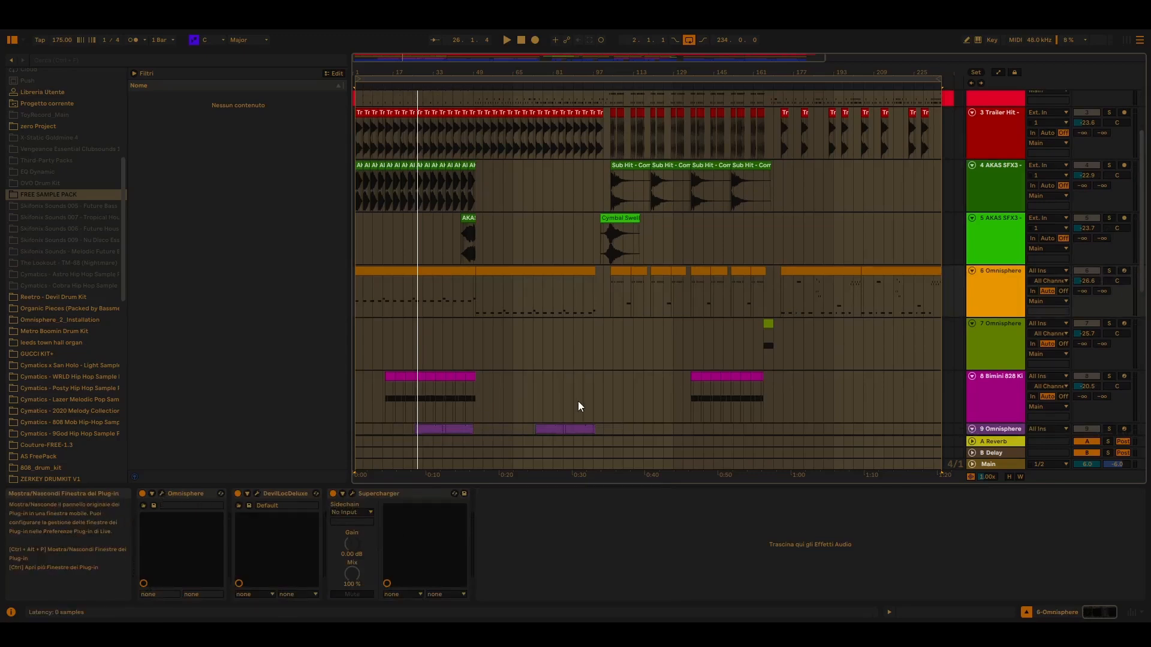
{"action": "left_click", "coordinate": [161, 493]}
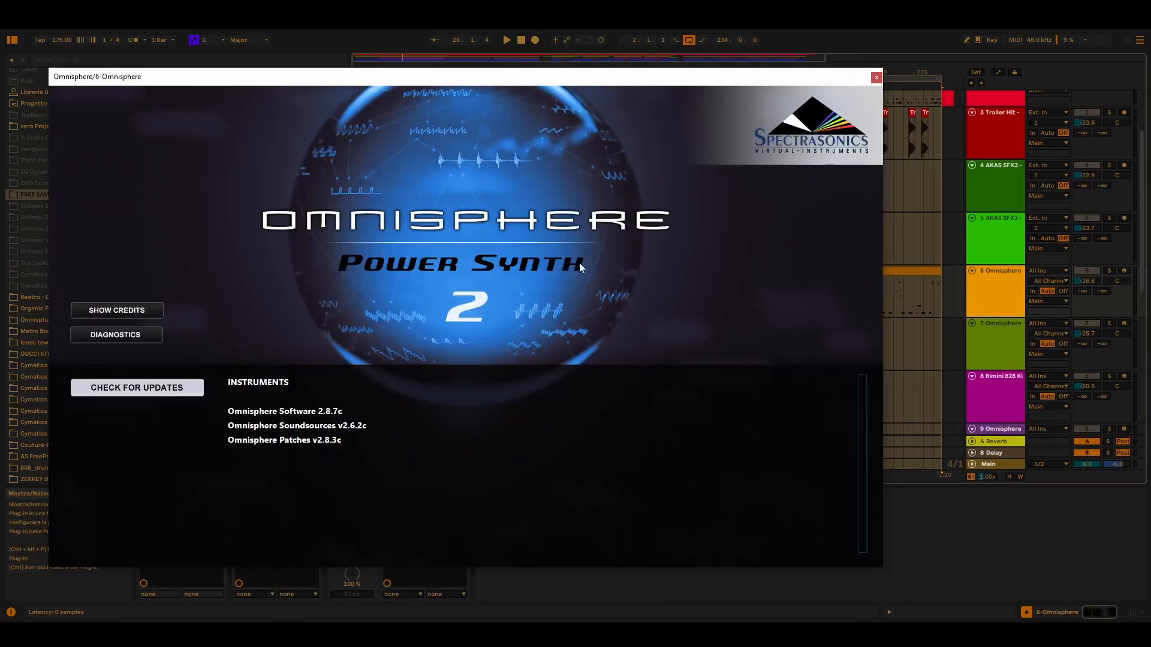
{"action": "left_click", "coordinate": [616, 384]}
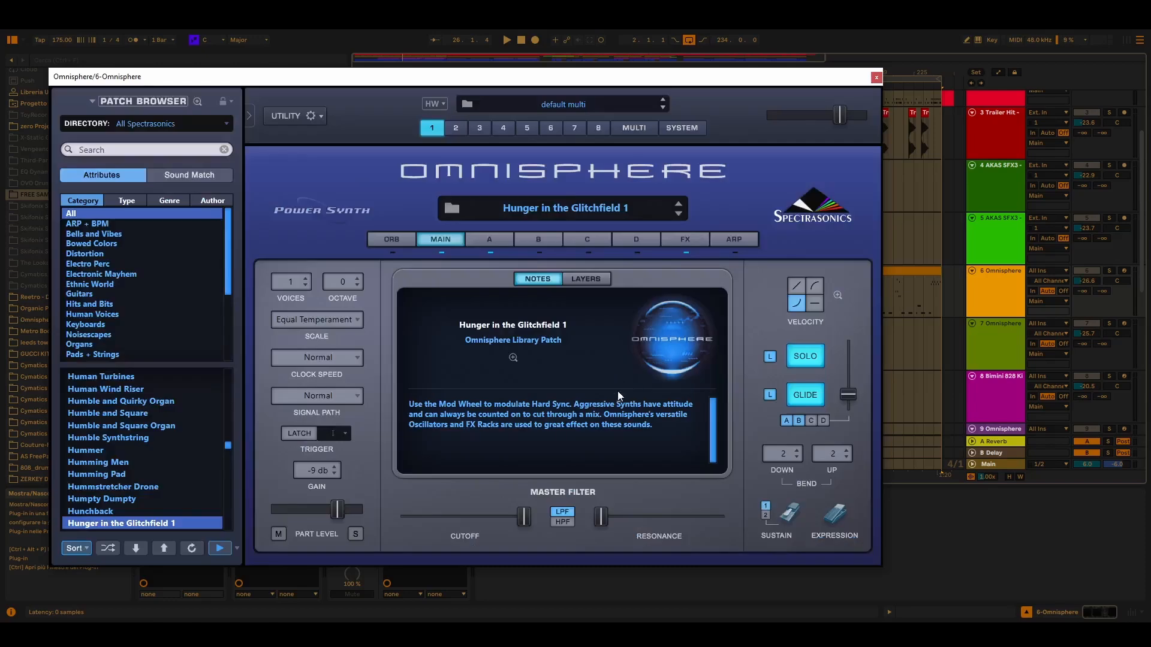
Examine the patch's layer A oscillator page and its common effects rack in Omnisphere
{"action": "left_click", "coordinate": [501, 240]}
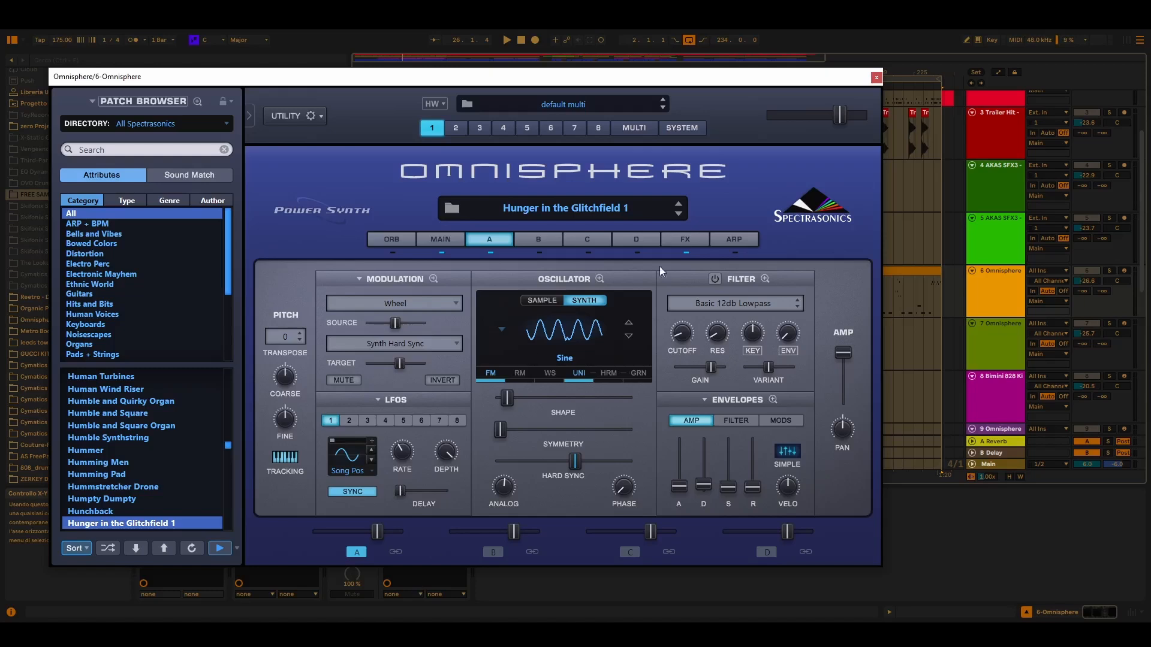
{"action": "left_click", "coordinate": [688, 243]}
{"action": "left_click", "coordinate": [496, 243]}
{"action": "left_click", "coordinate": [699, 241]}
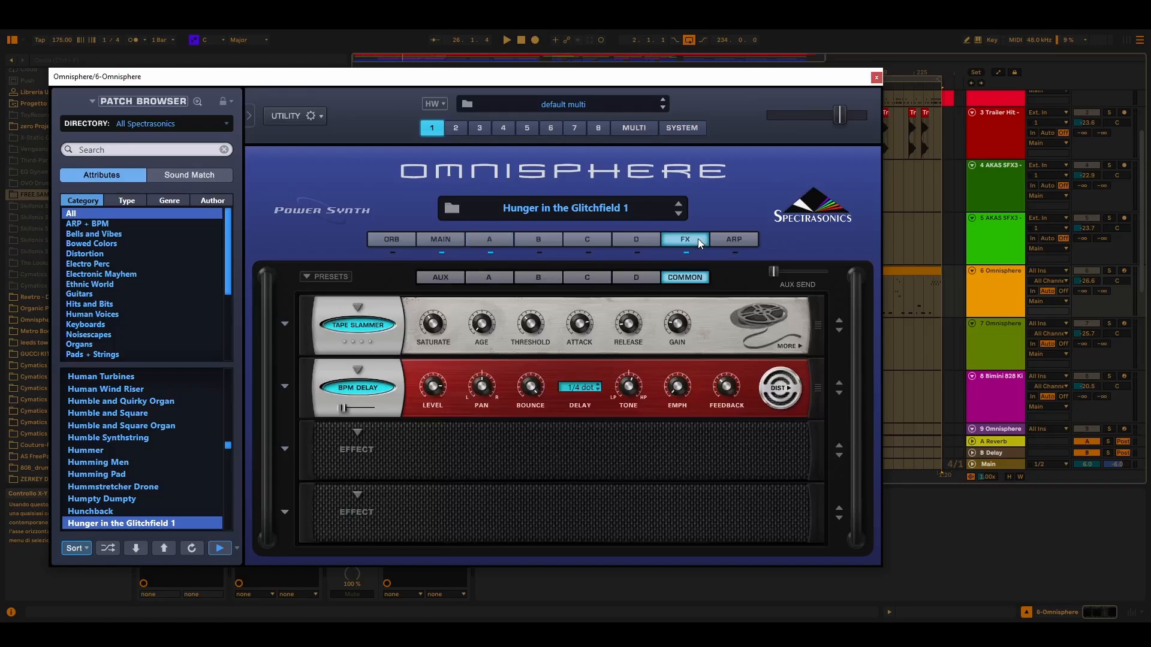
Play the arrangement with the 6-Omnisphere track soloed
{"action": "key", "text": "space"}
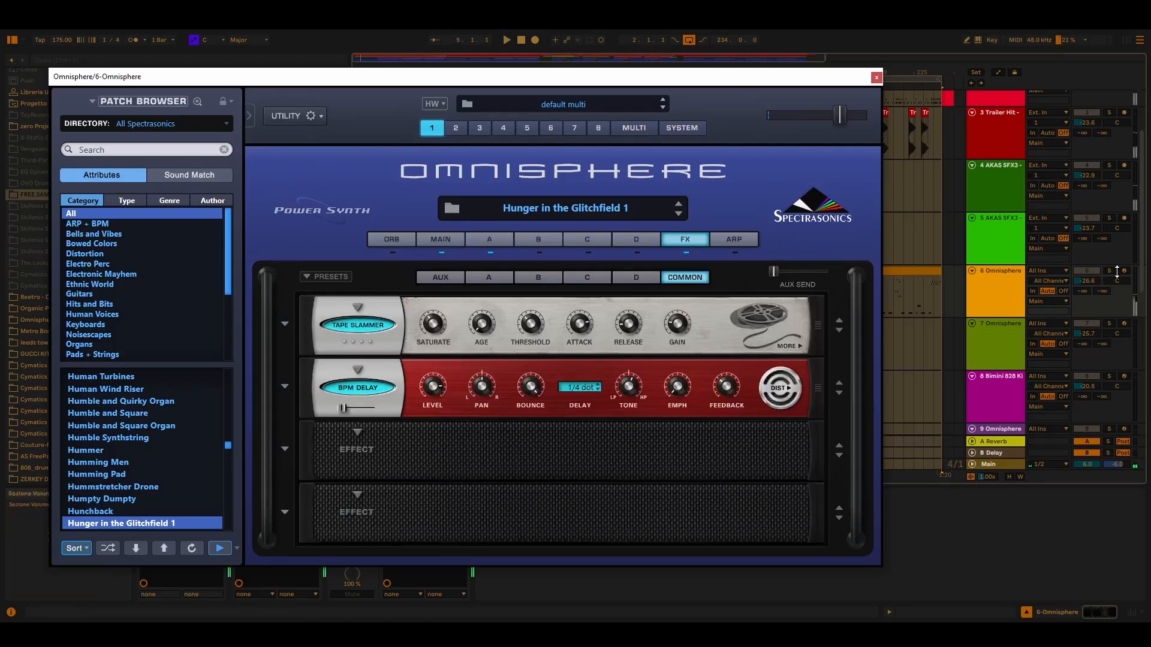
{"action": "left_click", "coordinate": [1108, 273]}
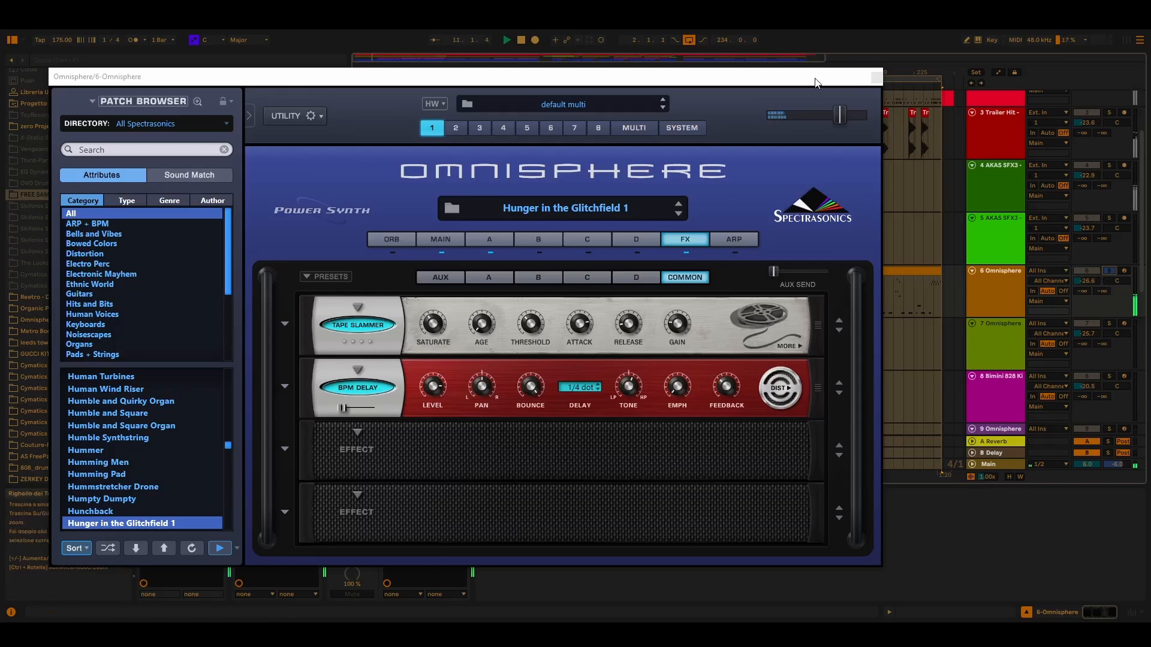
Show the modulation routing of layer A's Hard Sync slider, then close the Omnisphere window
{"action": "left_click", "coordinate": [484, 241]}
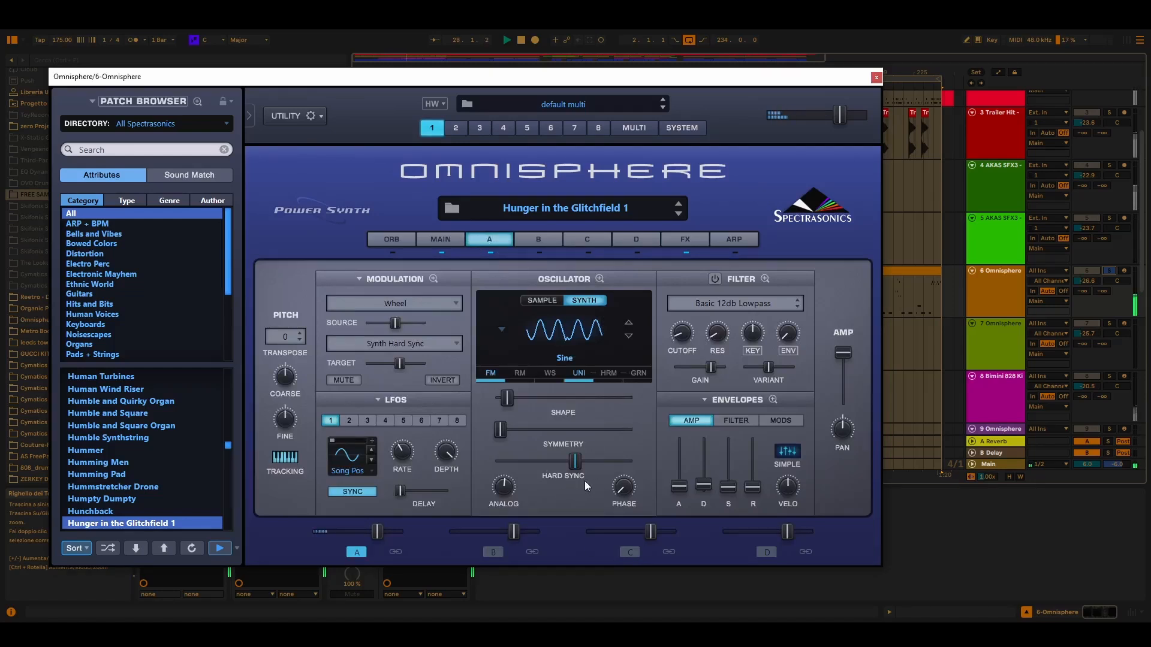
{"action": "right_click", "coordinate": [574, 462]}
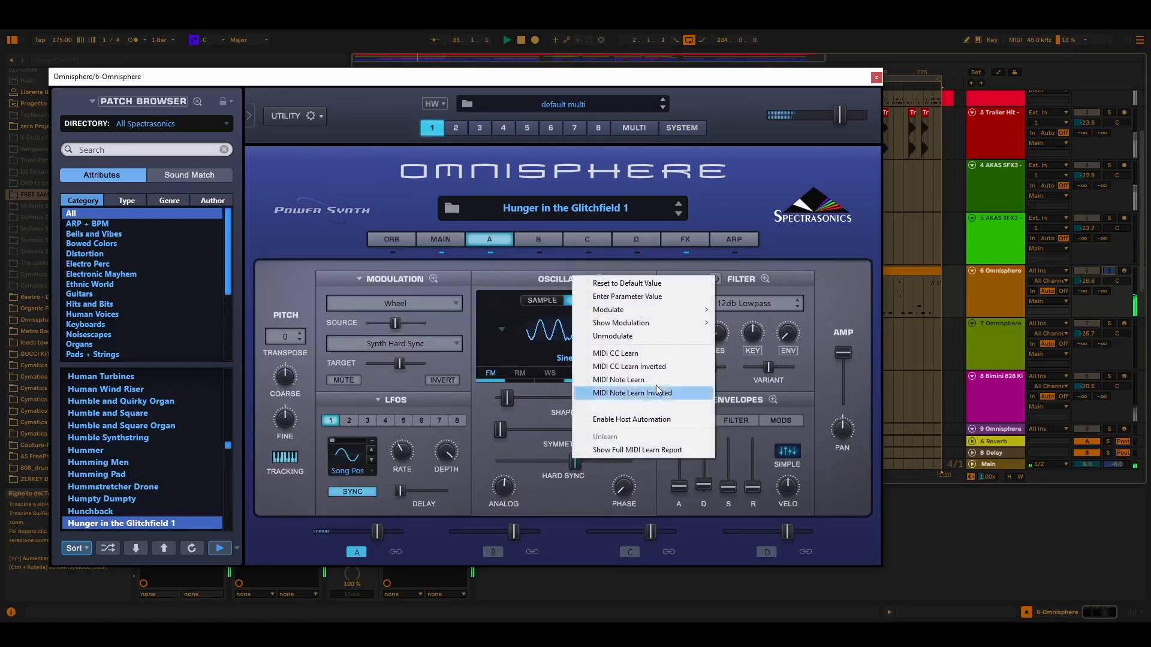
{"action": "mouse_move", "coordinate": [683, 324]}
{"action": "left_click", "coordinate": [730, 324]}
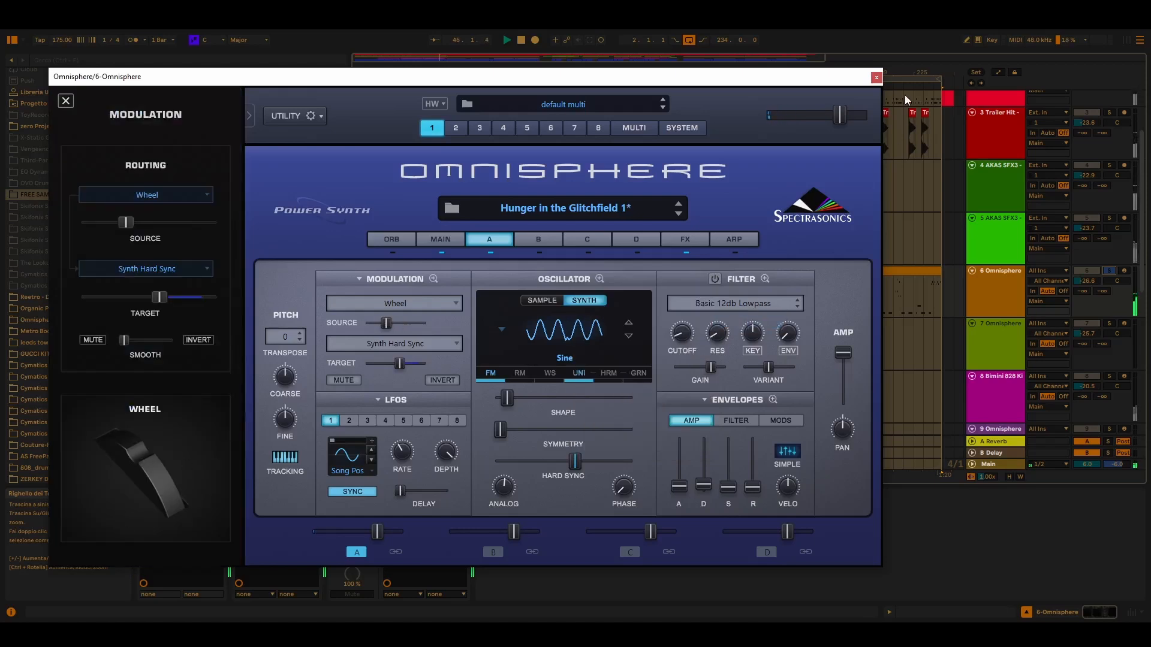
{"action": "left_click", "coordinate": [876, 81]}
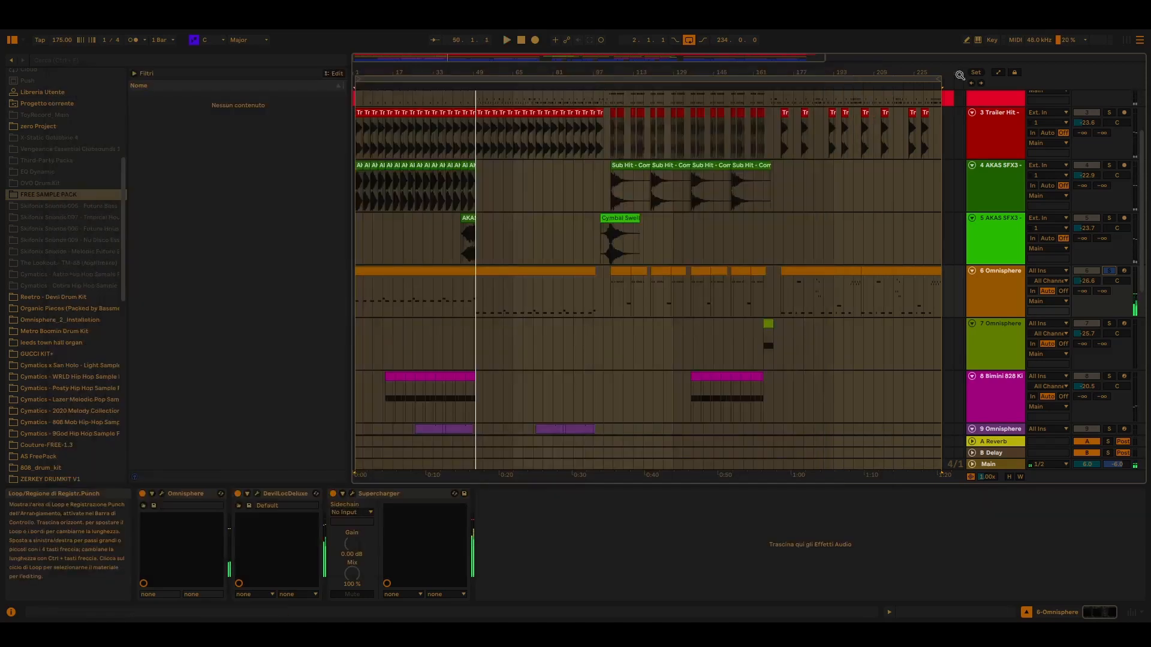
Bypass DevilLocDeluxe and Supercharger on track 6, then turn DevilLocDeluxe back on to compare the sound
{"action": "left_click", "coordinate": [238, 494]}
{"action": "left_click", "coordinate": [333, 494]}
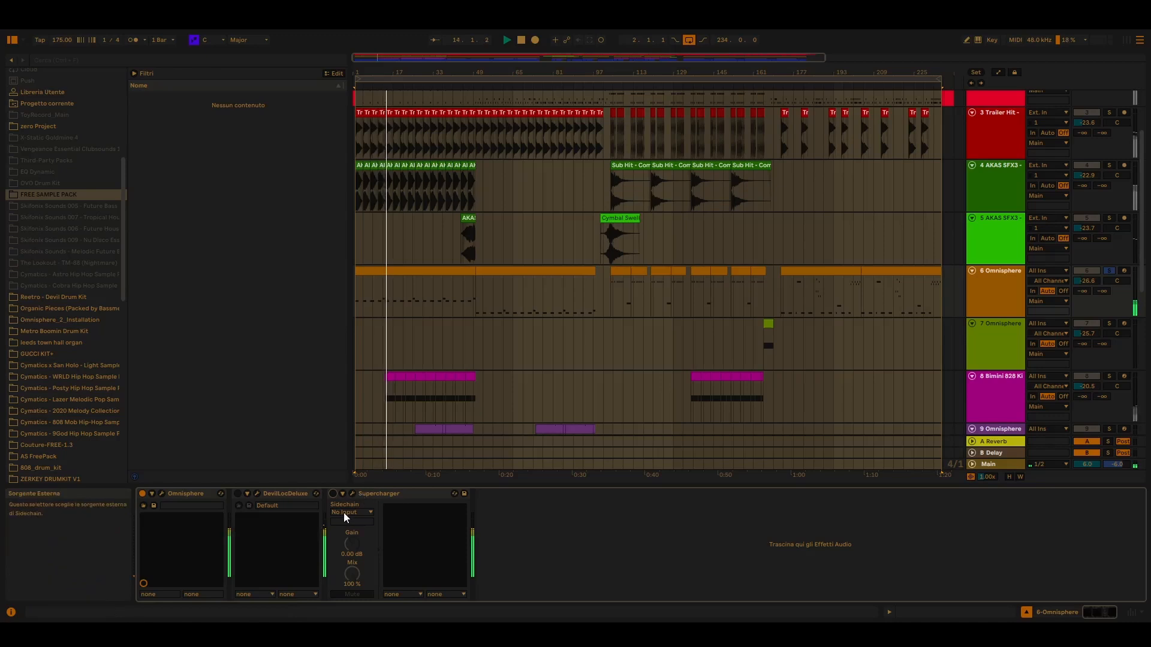
{"action": "left_click", "coordinate": [237, 494]}
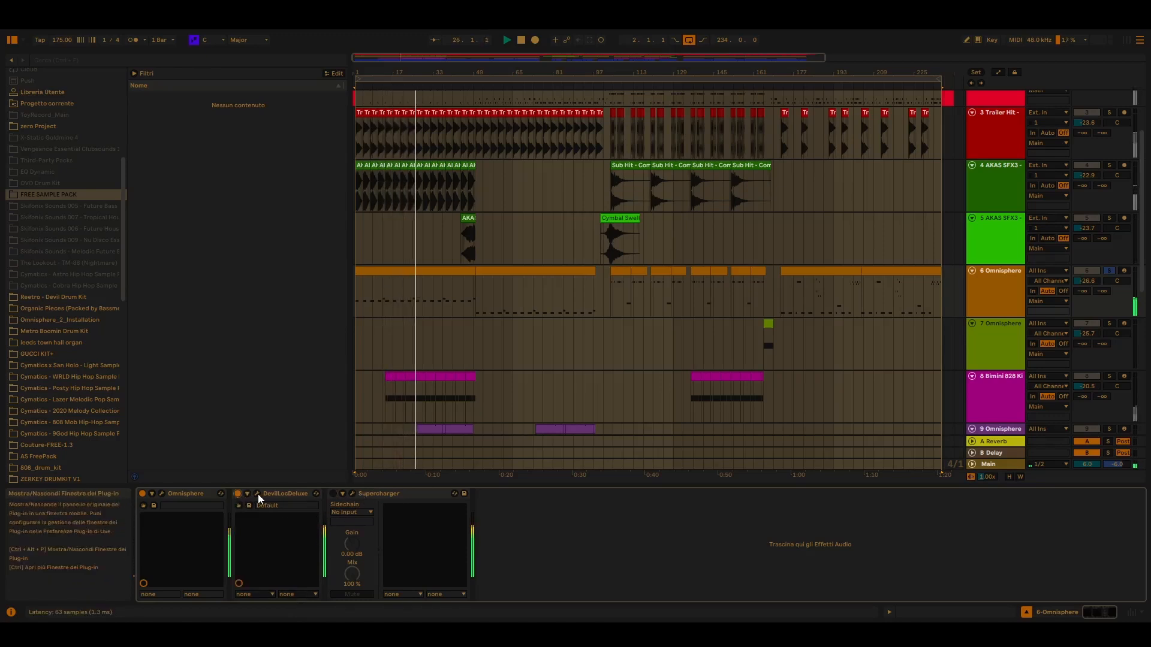
Open the DevilLocDeluxe window on track 6 to examine its settings, then close it
{"action": "left_click", "coordinate": [257, 494]}
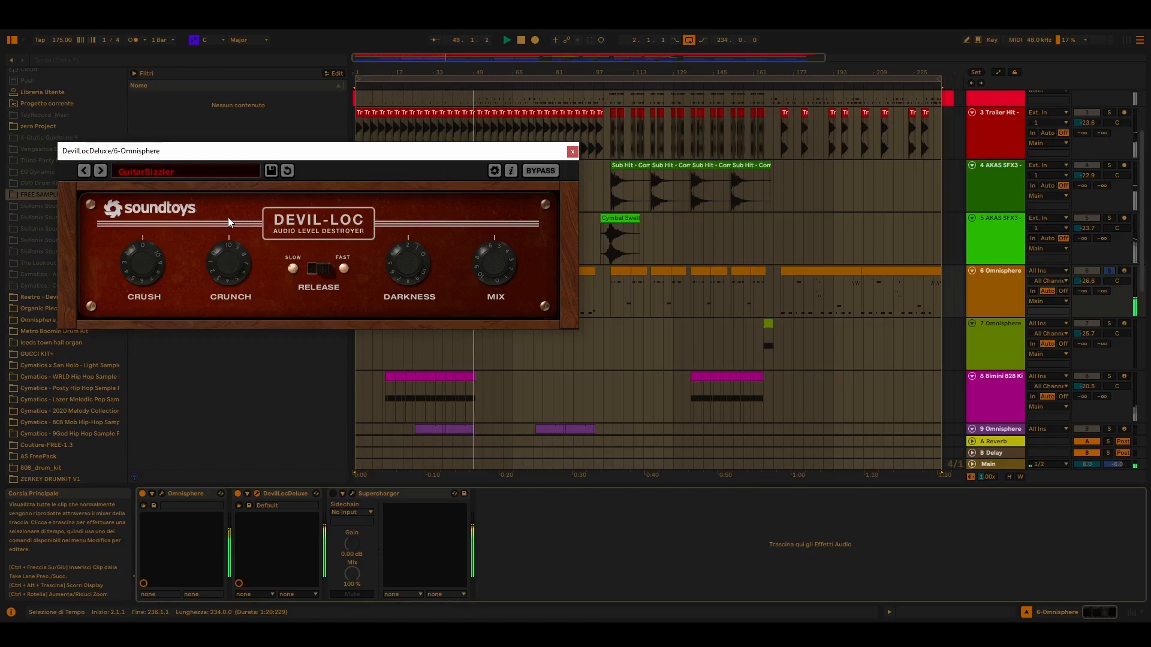
{"action": "left_click", "coordinate": [572, 152]}
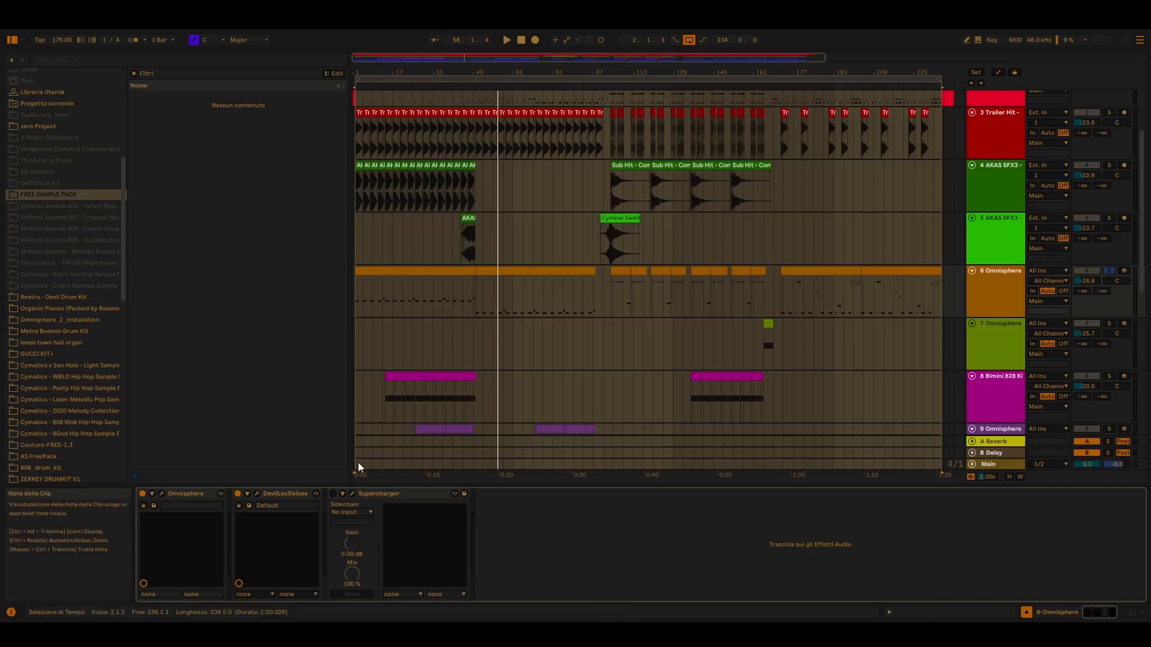
Turn Supercharger back on for track 6, listen to the soloed synth, and unsolo the track
{"action": "left_click", "coordinate": [333, 494]}
{"action": "key", "text": "space"}
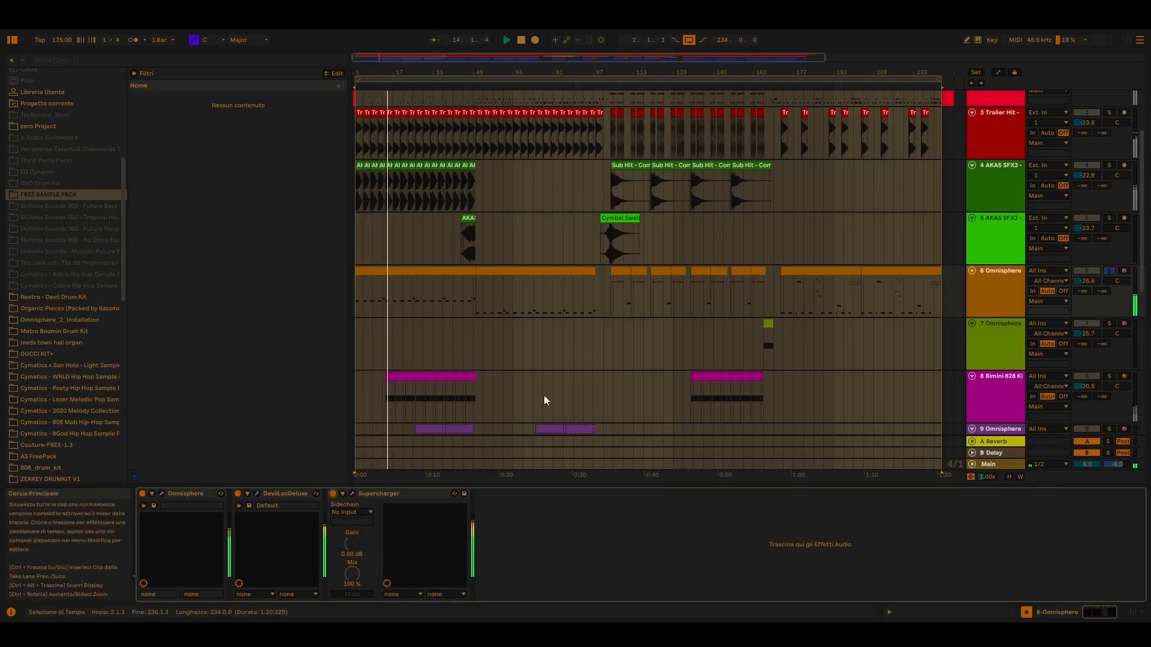
{"action": "scroll", "coordinate": [505, 264], "scroll_direction": "down", "scroll_amount": 2}
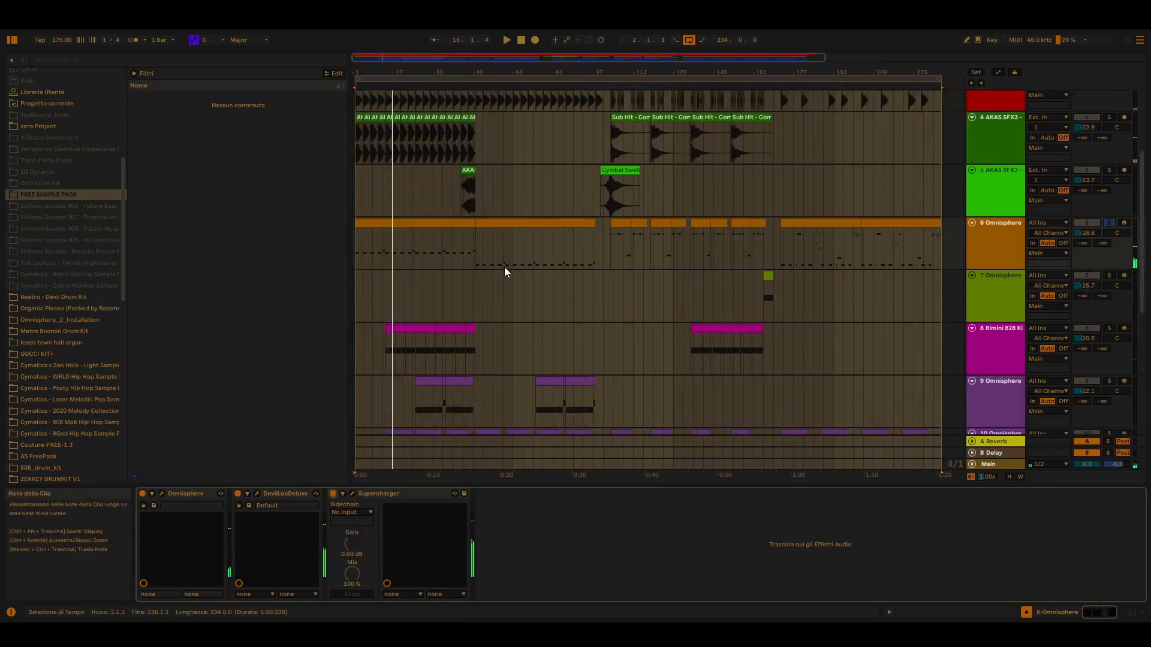
{"action": "scroll", "coordinate": [420, 328], "scroll_direction": "down", "scroll_amount": 1}
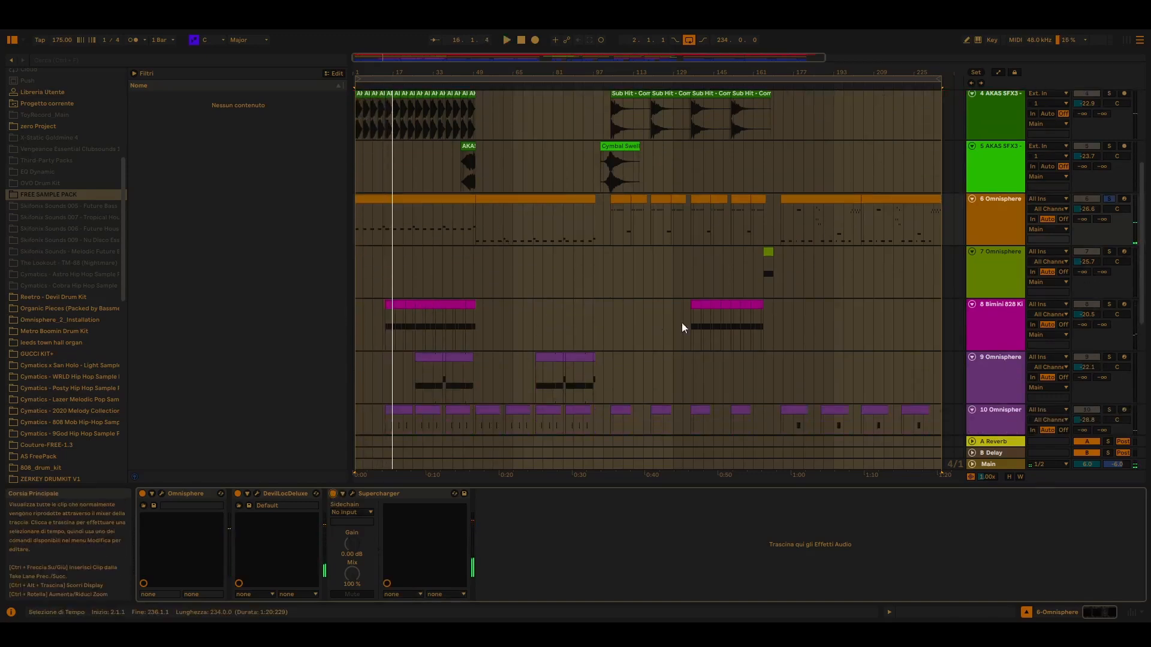
{"action": "left_click", "coordinate": [1110, 200]}
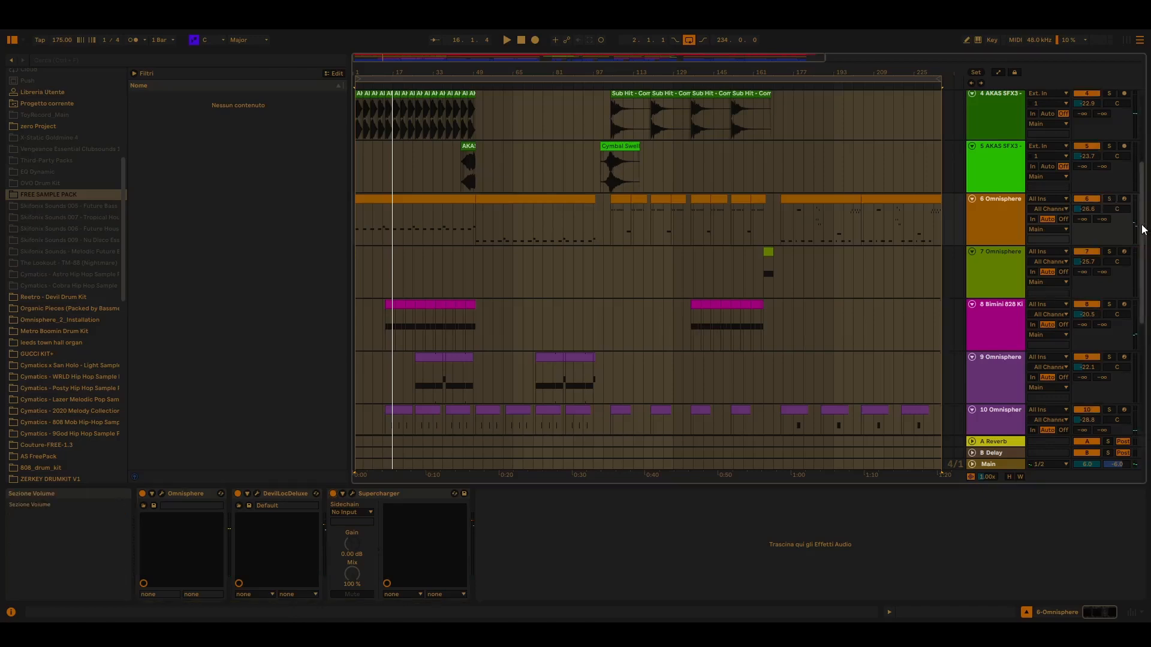
Solo and select track 1, Ugritone Drums, and open its drum plug-in window
{"action": "left_click_drag", "start_coordinate": [1143, 226], "coordinate": [1145, 86]}
{"action": "left_click", "coordinate": [1110, 96]}
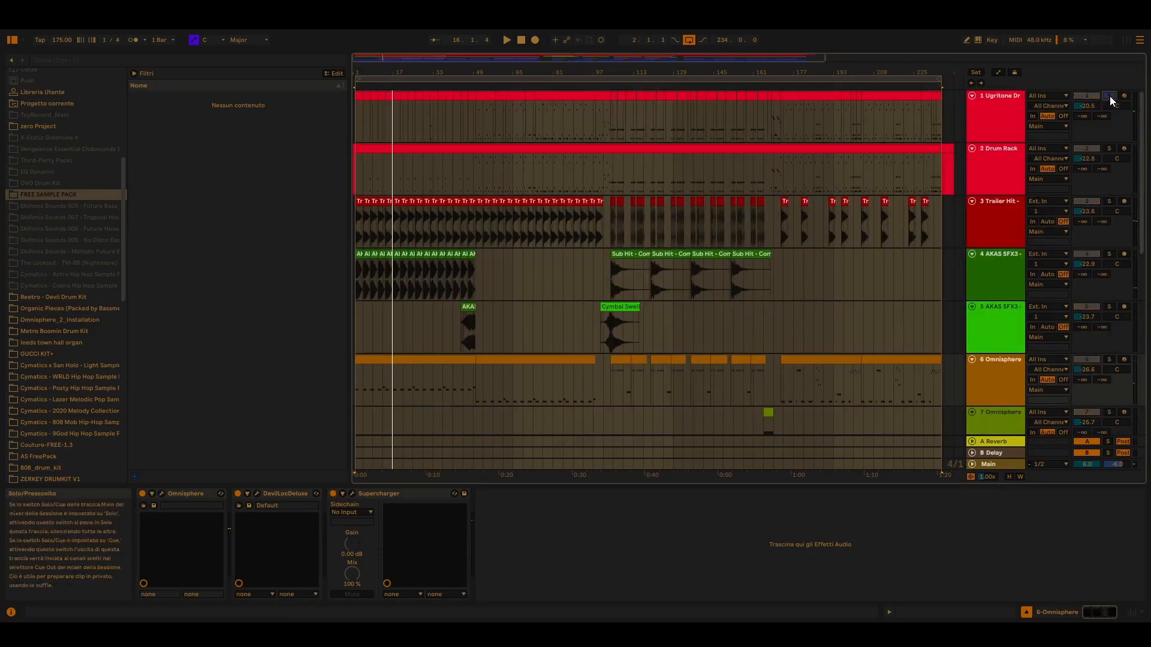
{"action": "left_click", "coordinate": [1012, 96]}
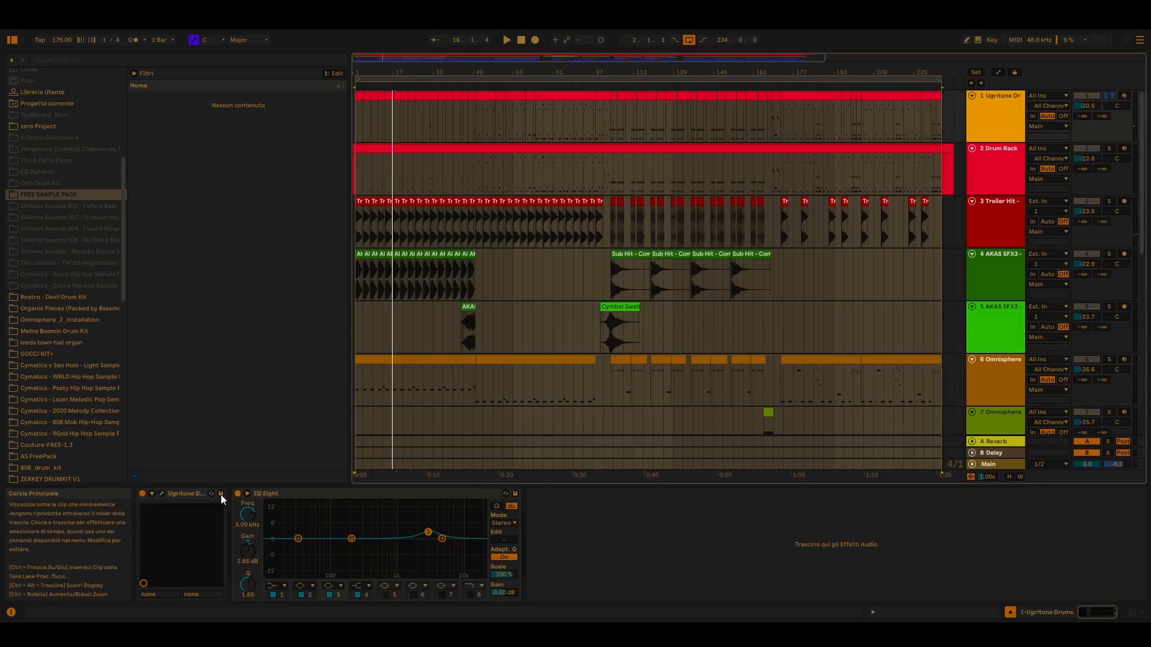
{"action": "left_click", "coordinate": [162, 494]}
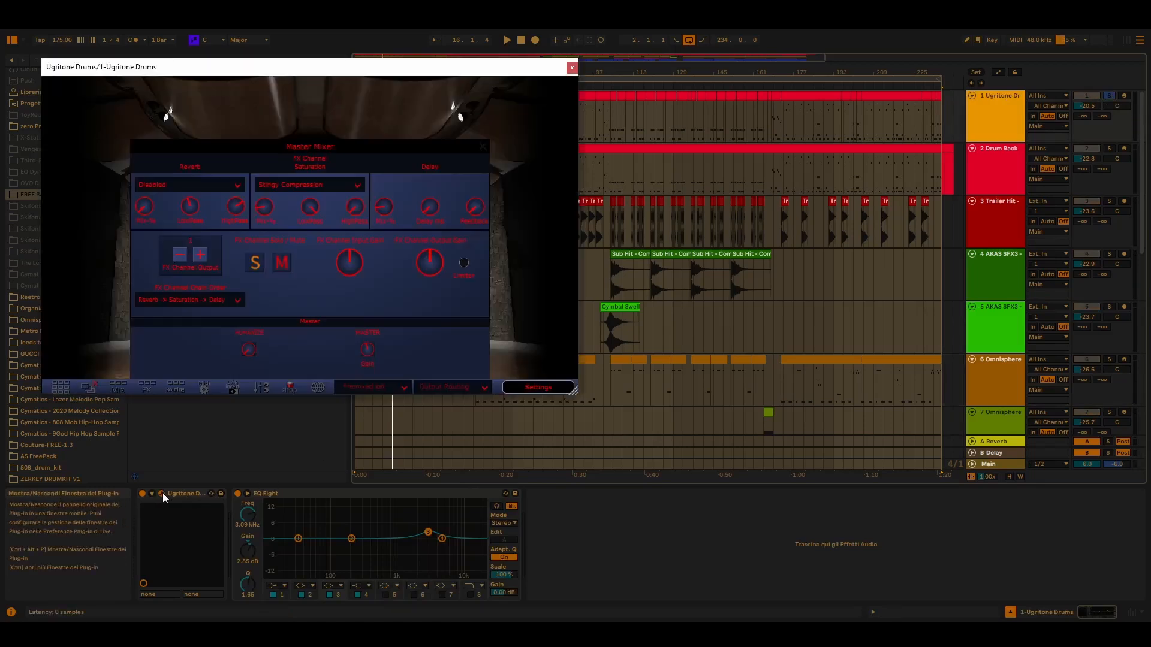
Close the plug-in's Master Mixer, show its drum channel mixer, and look through the kit pieces from kick to ride
{"action": "left_click", "coordinate": [263, 389]}
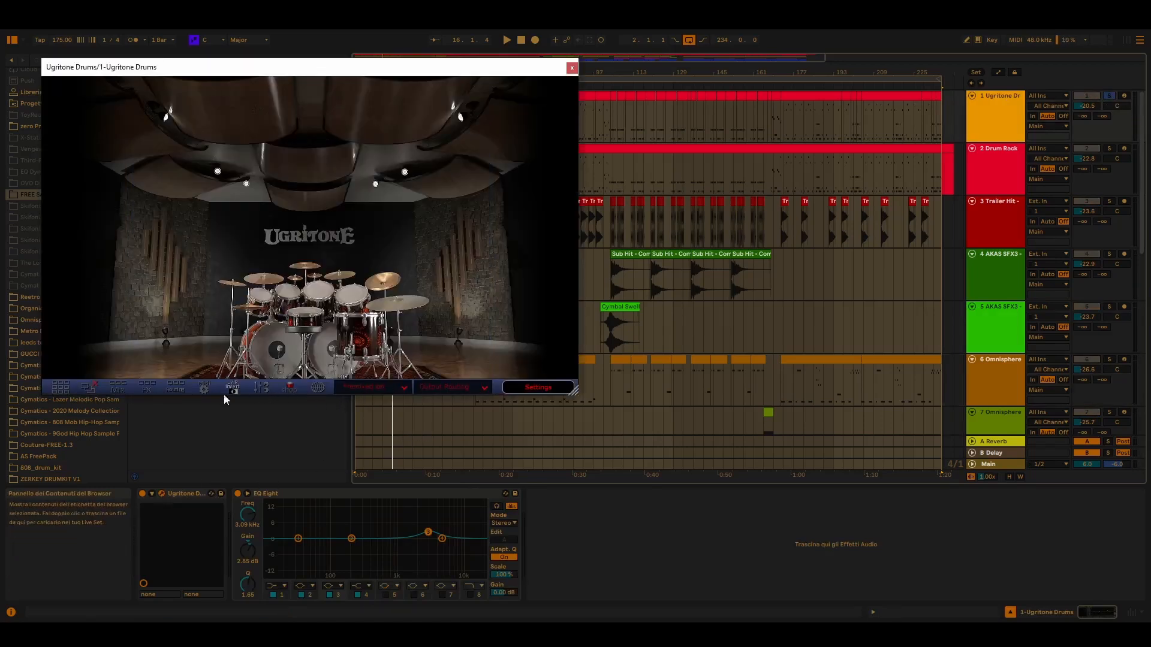
{"action": "left_click", "coordinate": [58, 386]}
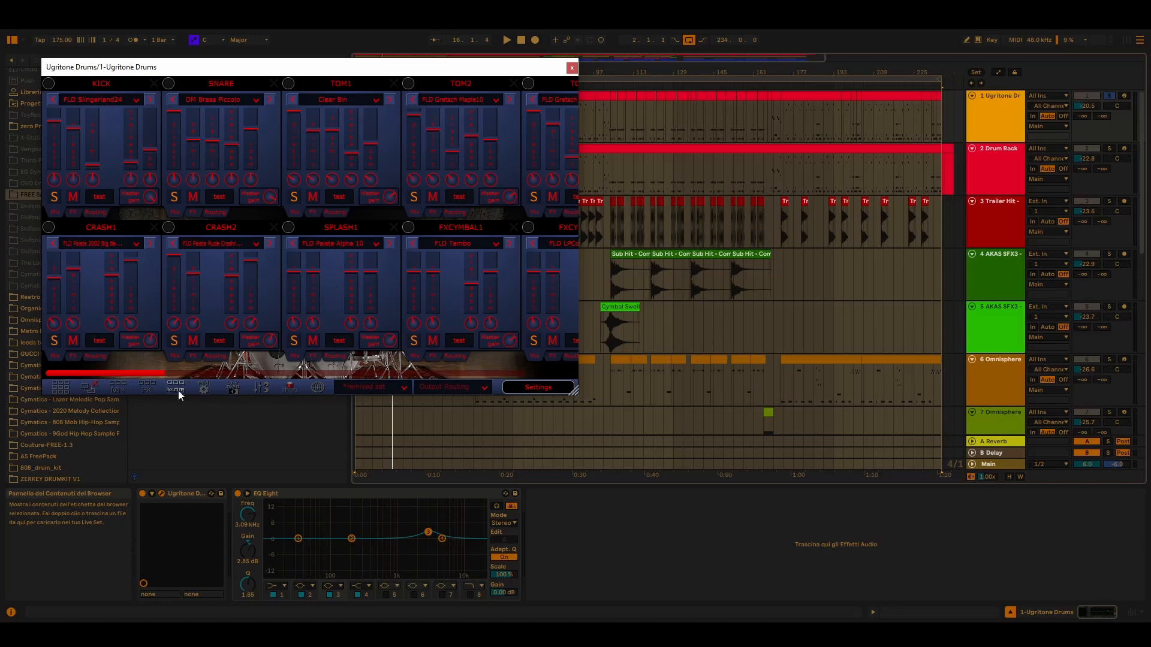
{"action": "left_click_drag", "start_coordinate": [140, 374], "coordinate": [591, 332]}
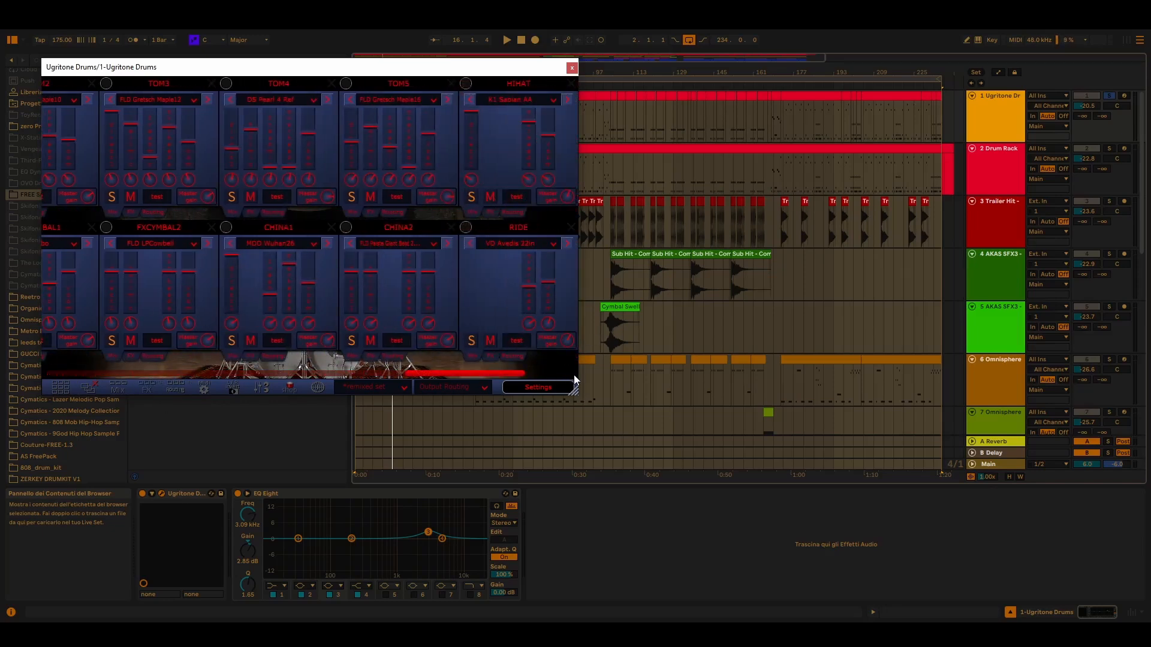
{"action": "left_click_drag", "start_coordinate": [520, 376], "coordinate": [156, 376]}
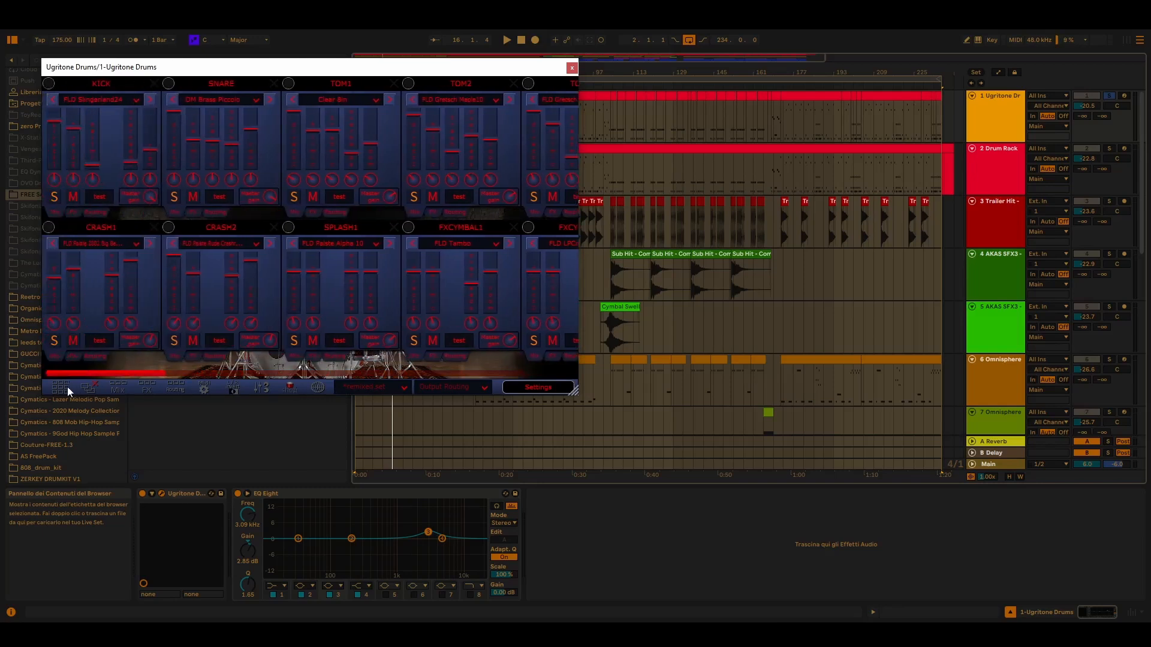
{"action": "left_click", "coordinate": [1108, 95]}
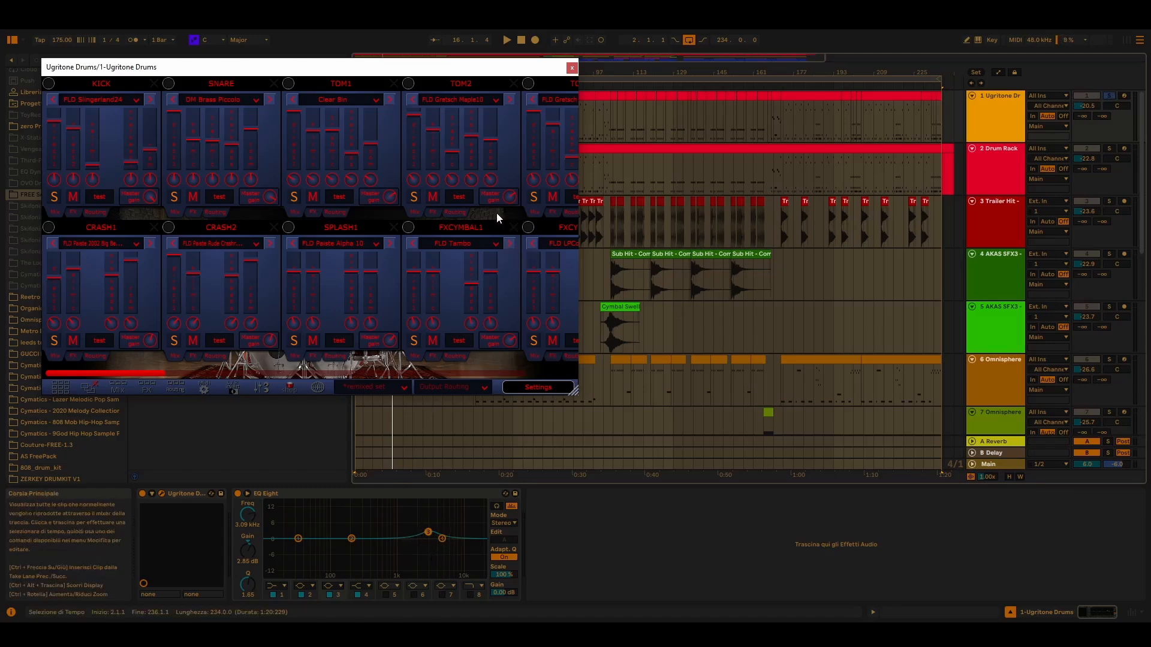
Play the soloed Ugritone Drums track, close its plug-in window, and place the insert marker at bar 50
{"action": "key", "text": "space"}
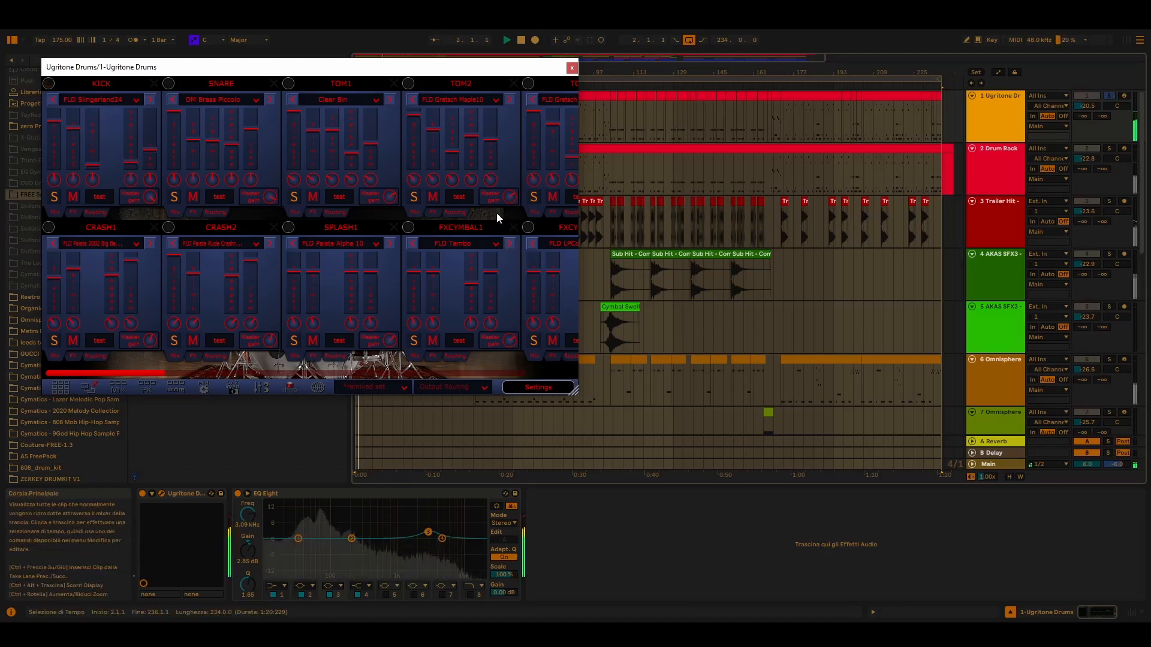
{"action": "left_click", "coordinate": [572, 69]}
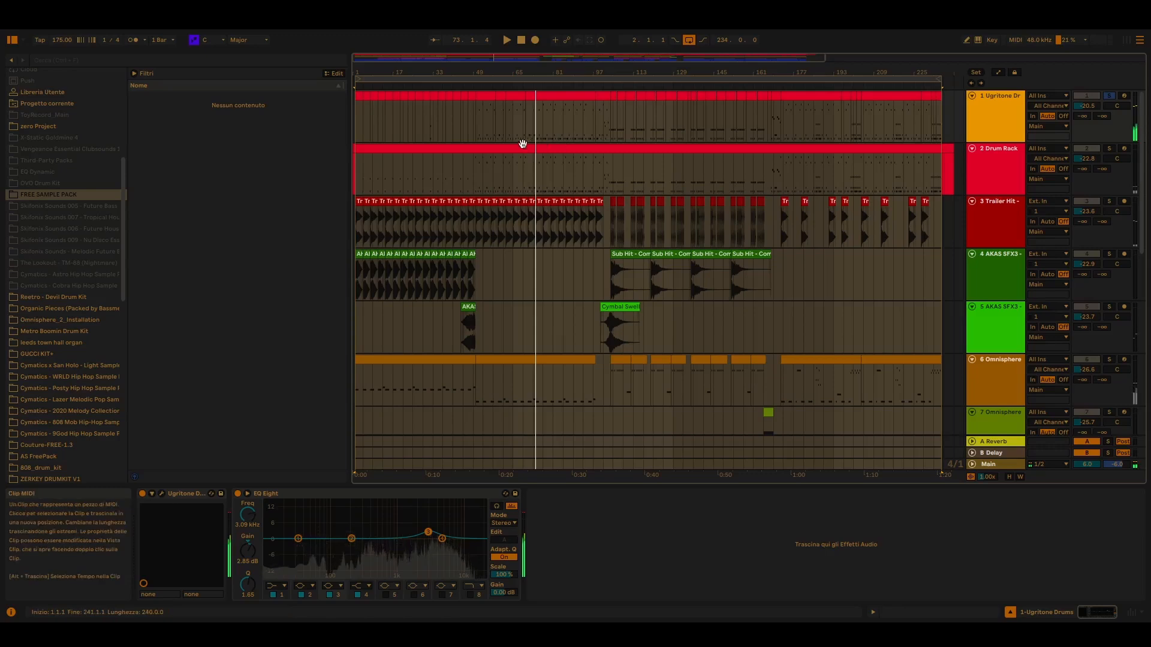
{"action": "key", "text": "ctrl+a"}
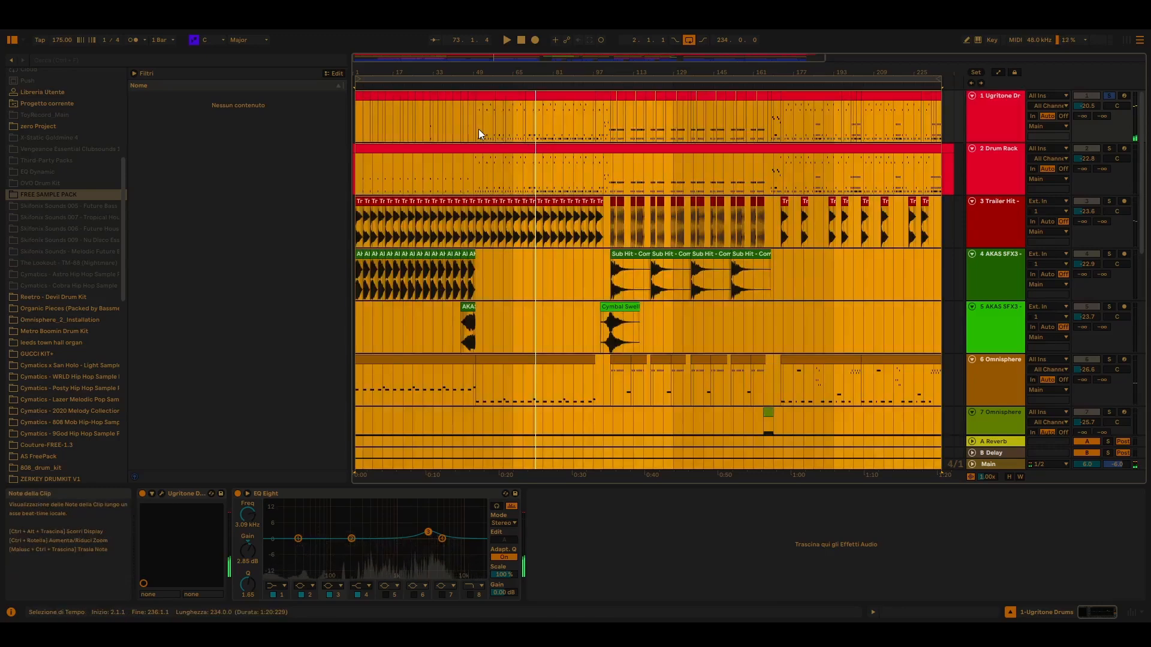
{"action": "left_click", "coordinate": [479, 128]}
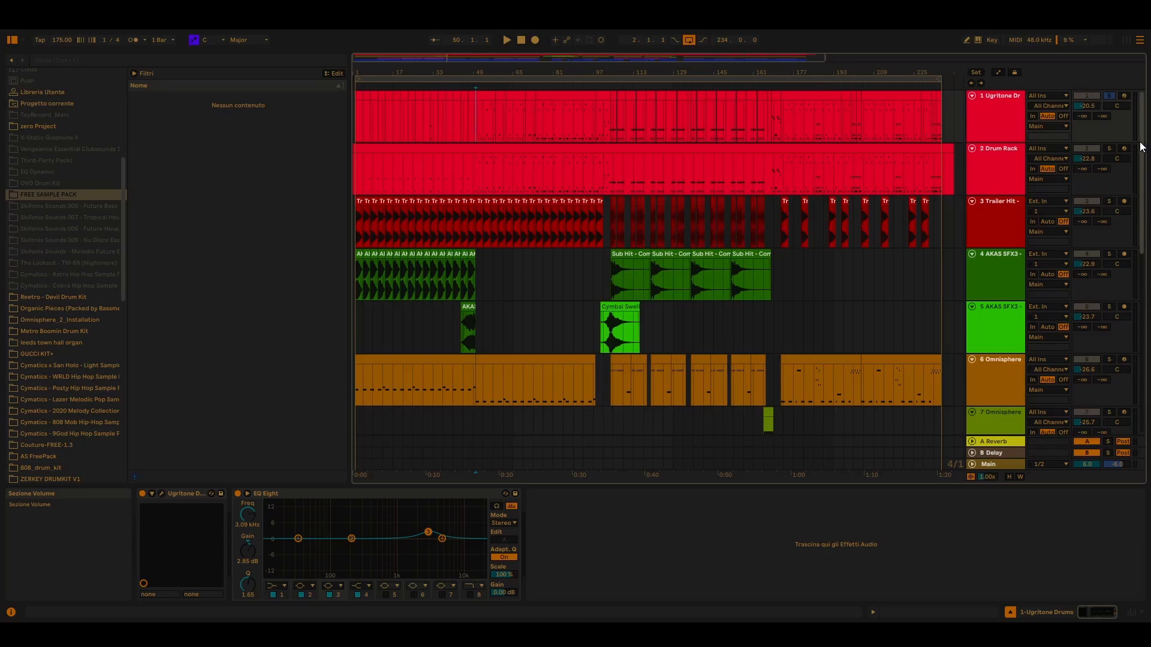
Solo track 8, Bimini 828 Kit, listen to its clip from bar 13 with its device chain shown, and unsolo it
{"action": "scroll", "coordinate": [561, 360], "scroll_direction": "down", "scroll_amount": 2}
{"action": "scroll", "coordinate": [561, 377], "scroll_direction": "down", "scroll_amount": 2}
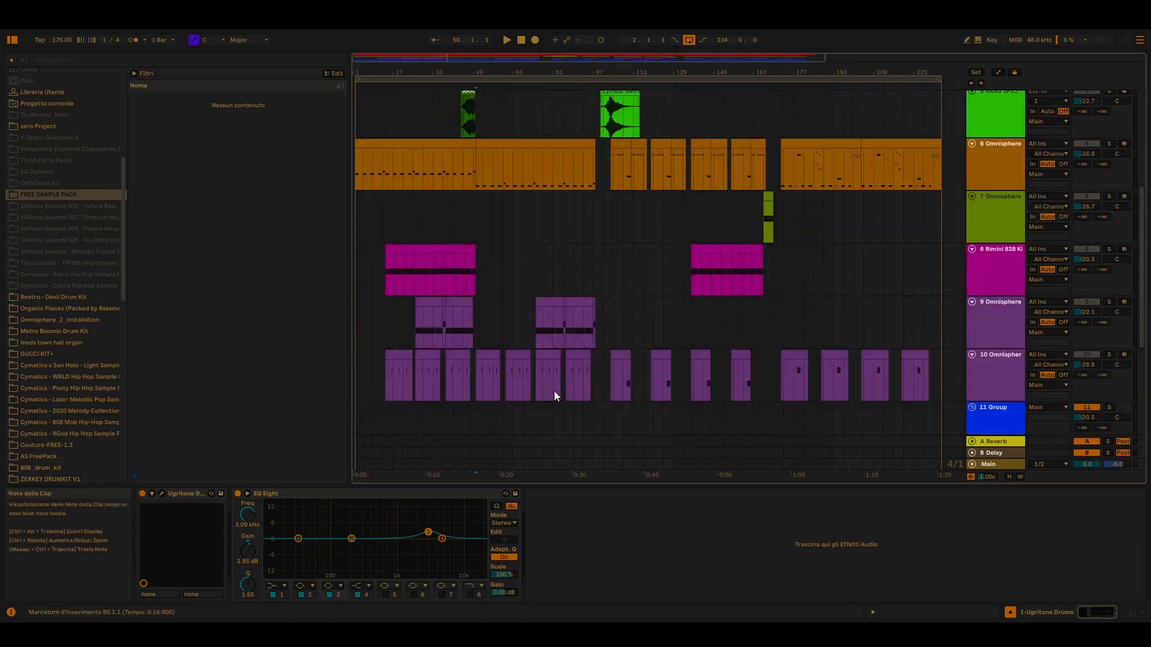
{"action": "left_click", "coordinate": [385, 290]}
{"action": "left_click", "coordinate": [1109, 249]}
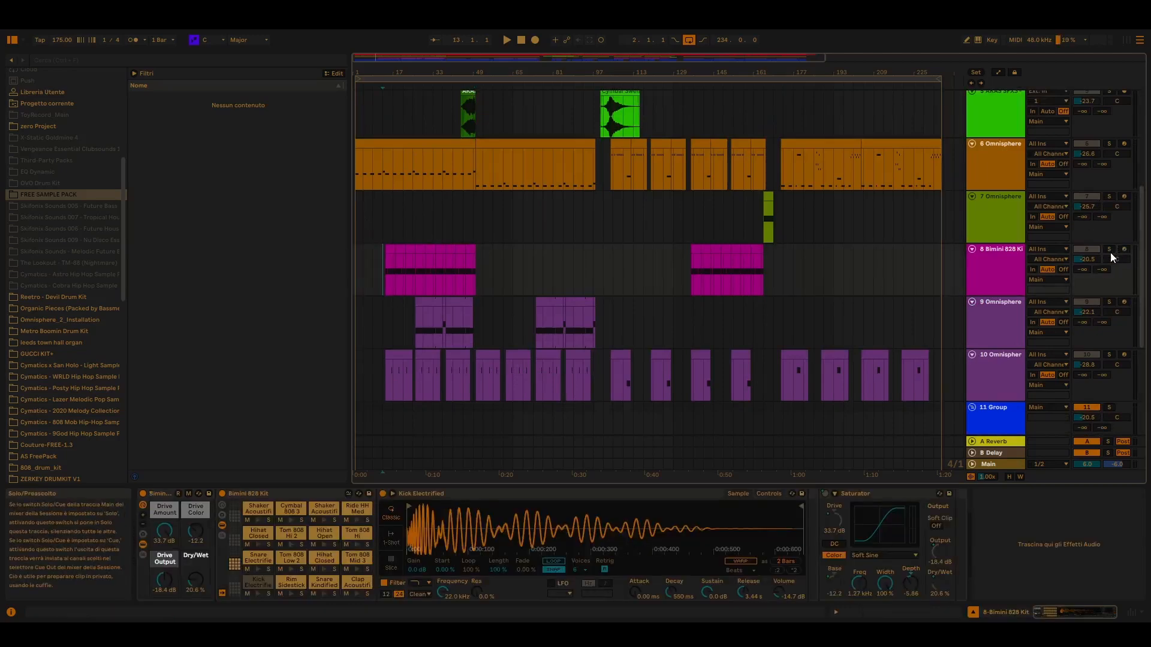
{"action": "key", "text": "space"}
{"action": "left_click", "coordinate": [1005, 247]}
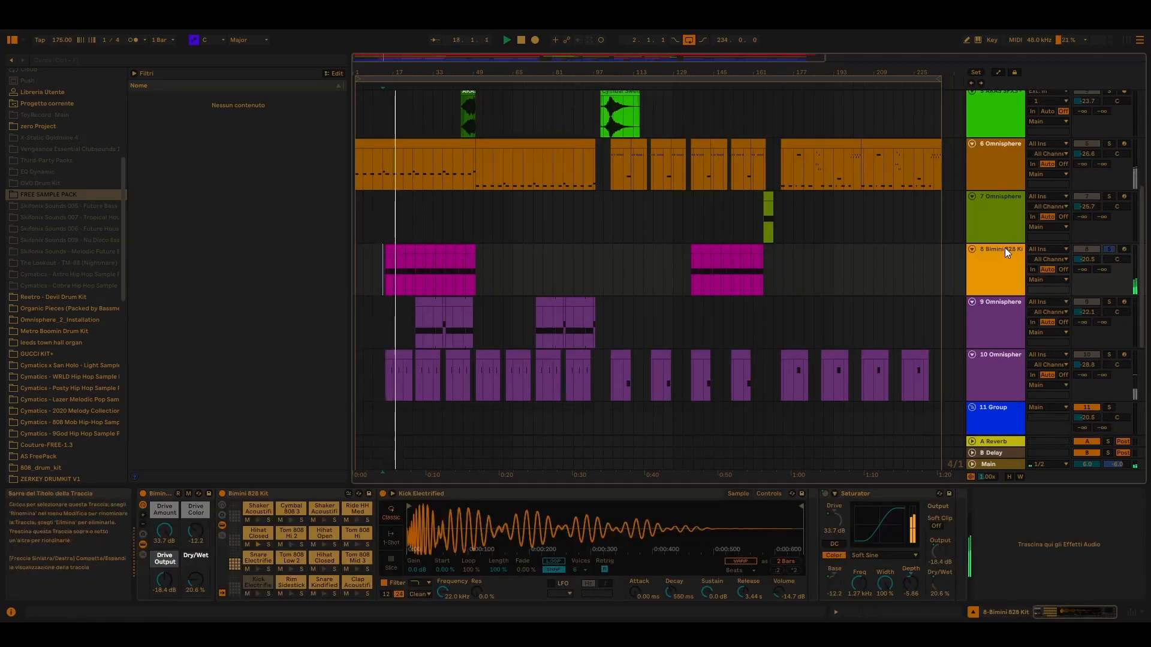
{"action": "left_click", "coordinate": [1110, 249]}
Select and solo track 9, Omnisphere, and listen to its first clip from bar 25
{"action": "scroll", "coordinate": [646, 307], "scroll_direction": "down", "scroll_amount": 3}
{"action": "scroll", "coordinate": [646, 307], "scroll_direction": "down", "scroll_amount": 3}
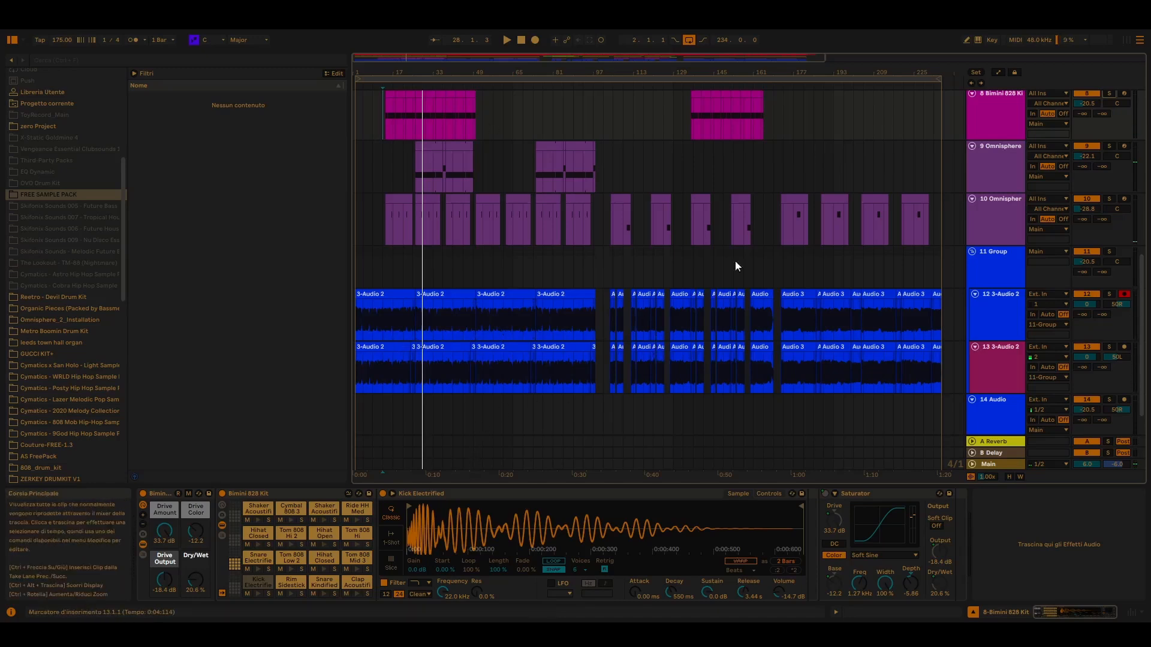
{"action": "left_click", "coordinate": [990, 152]}
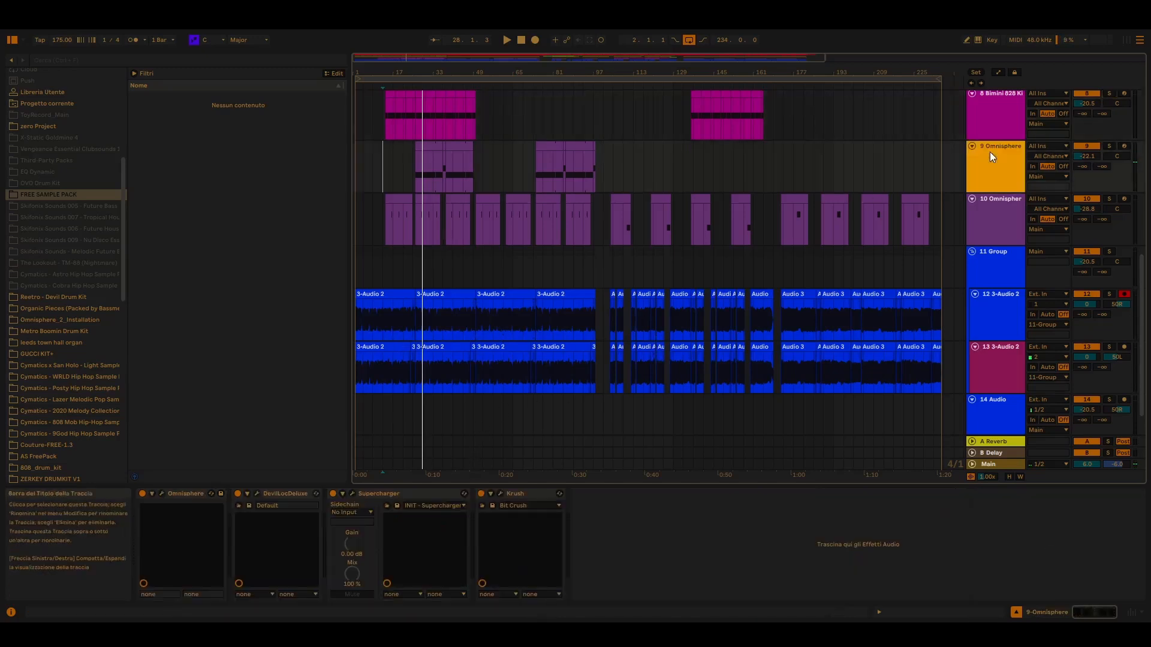
{"action": "left_click", "coordinate": [1109, 147]}
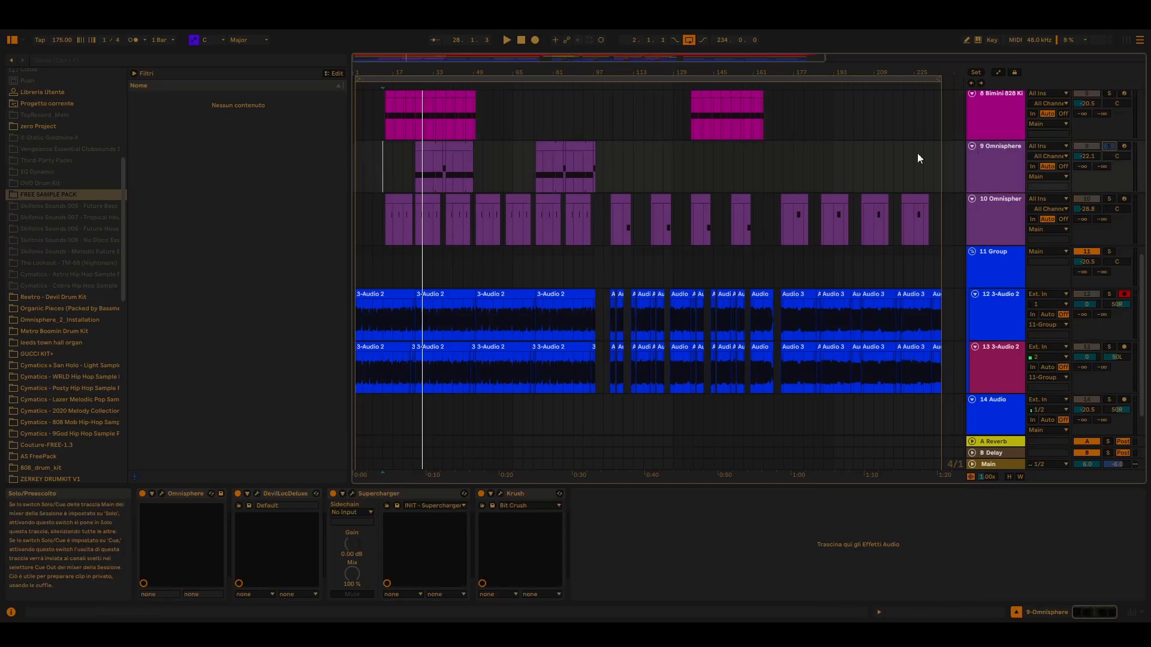
{"action": "left_click", "coordinate": [417, 181]}
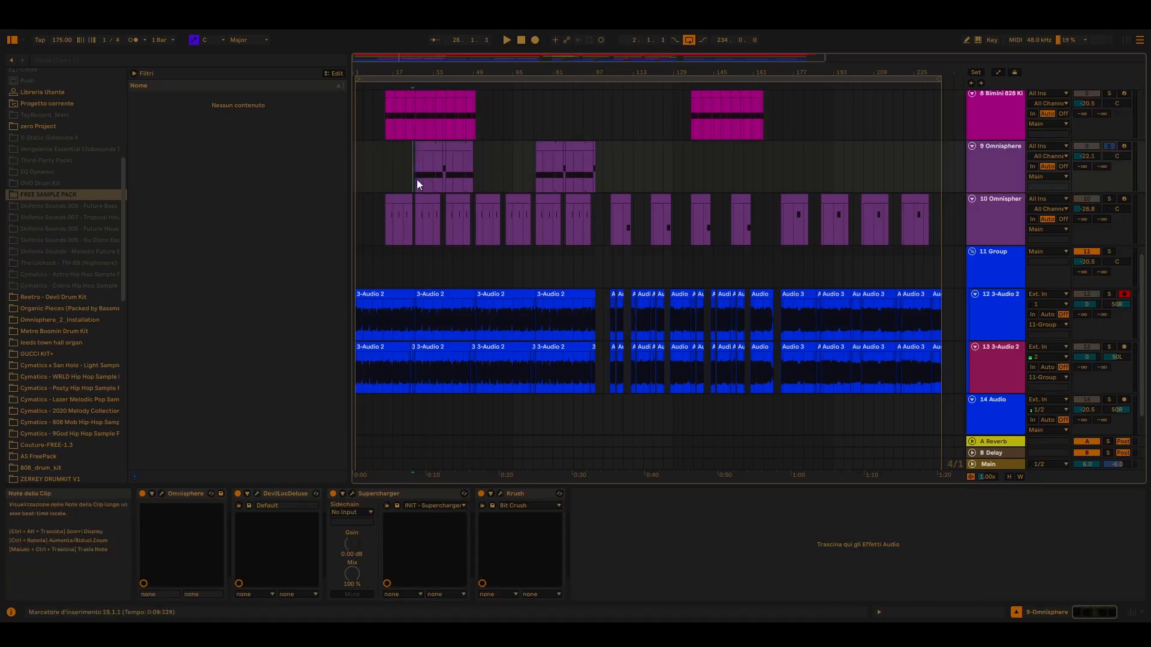
{"action": "key", "text": "space"}
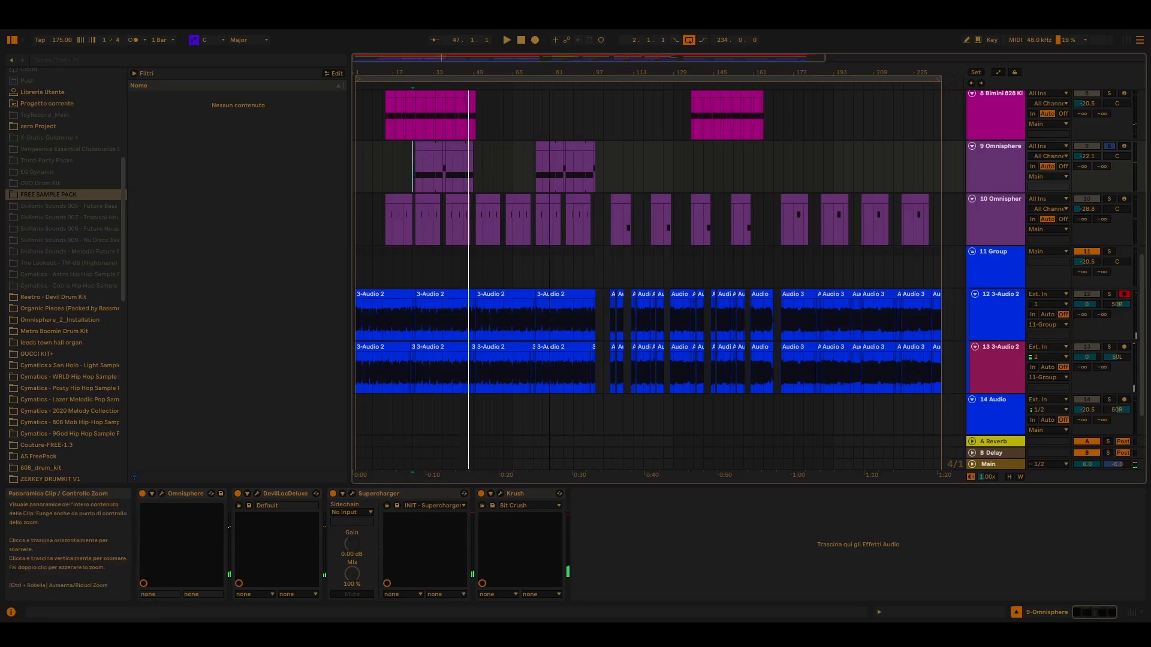
Replay track 9 from bar 26 and turn off its DevilLocDeluxe, Supercharger and Krush effects
{"action": "mouse_move", "coordinate": [440, 58]}
{"action": "left_mouse_down"}
{"action": "mouse_move", "coordinate": [451, 90]}
{"action": "mouse_move", "coordinate": [438, 91]}
{"action": "left_mouse_up"}
{"action": "left_click", "coordinate": [368, 163]}
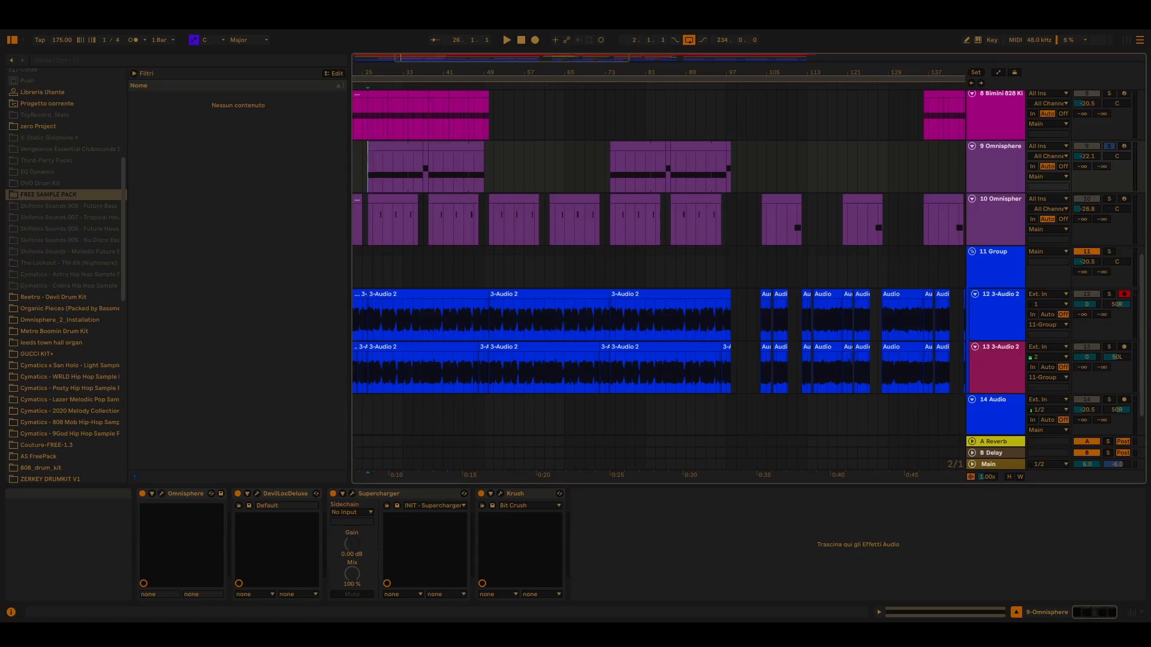
{"action": "key", "text": "space"}
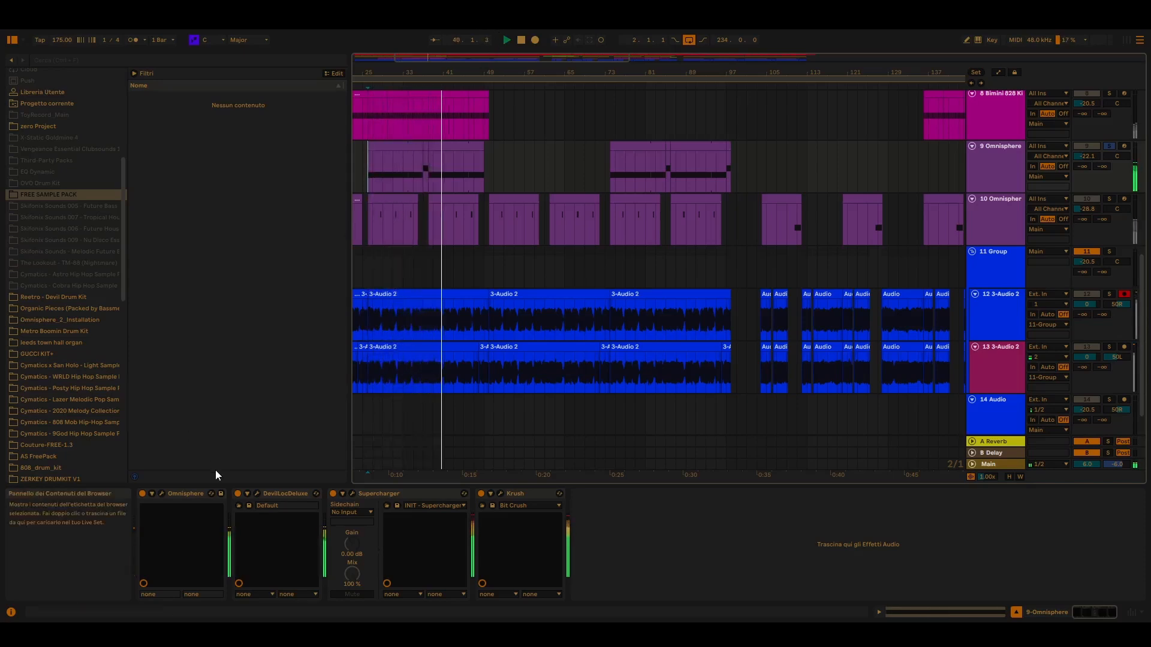
{"action": "left_click", "coordinate": [236, 494]}
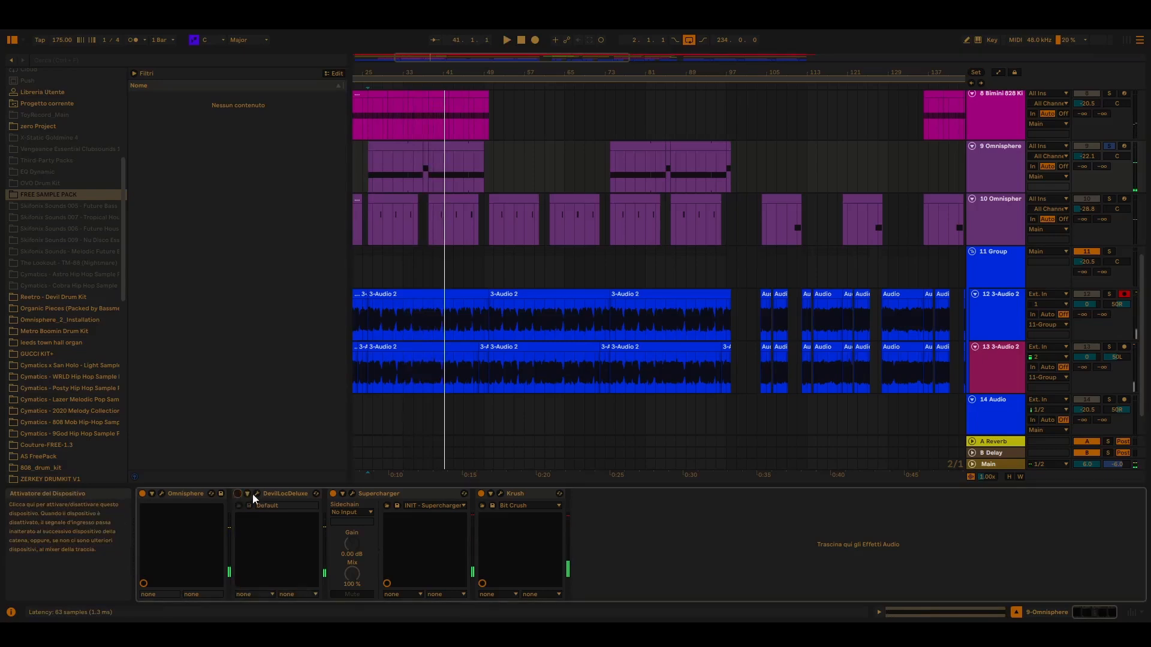
{"action": "left_click", "coordinate": [332, 494]}
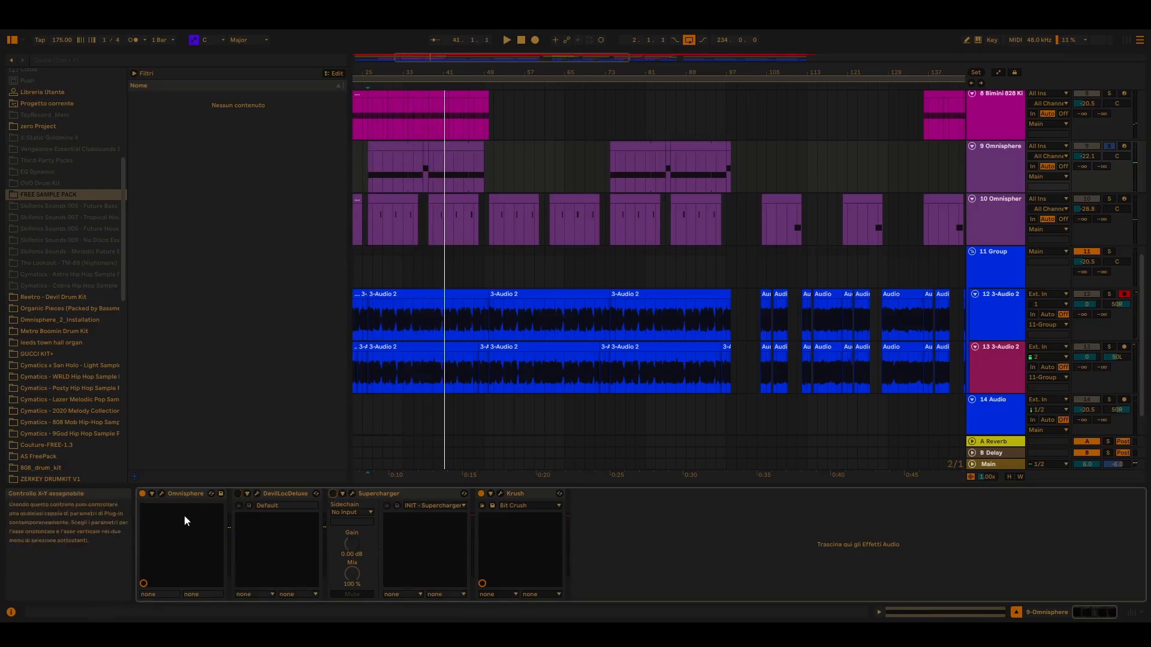
{"action": "left_click", "coordinate": [480, 495]}
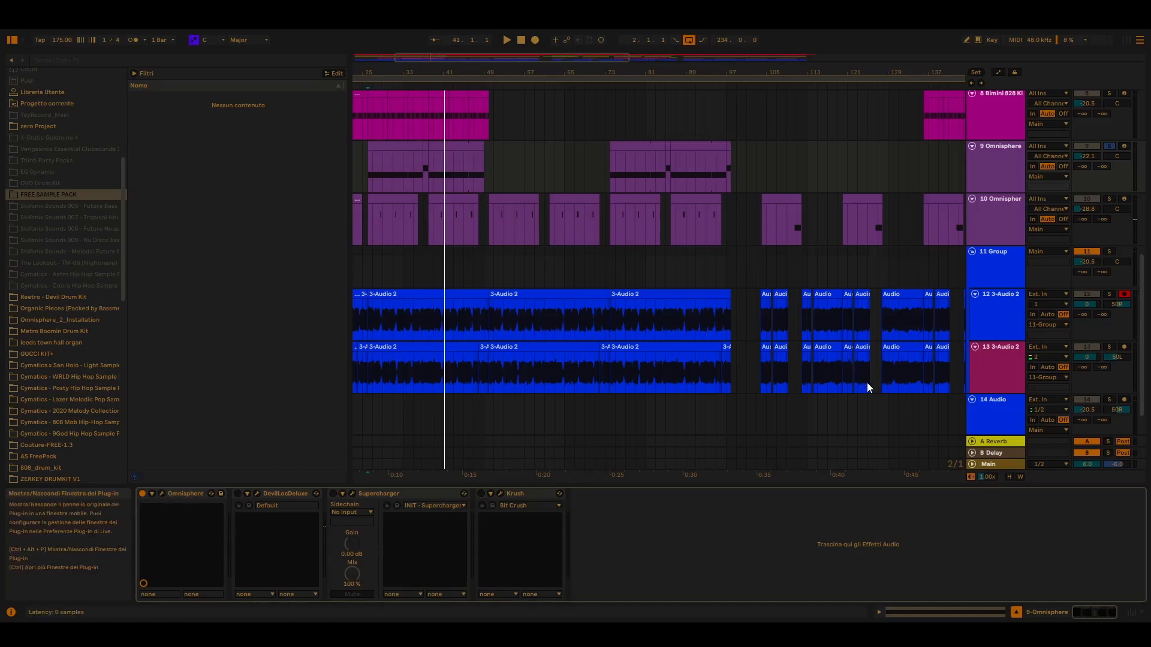
Open the Omnisphere window on track 9 and compare the oscillator settings of layers A and B
{"action": "left_click", "coordinate": [161, 493]}
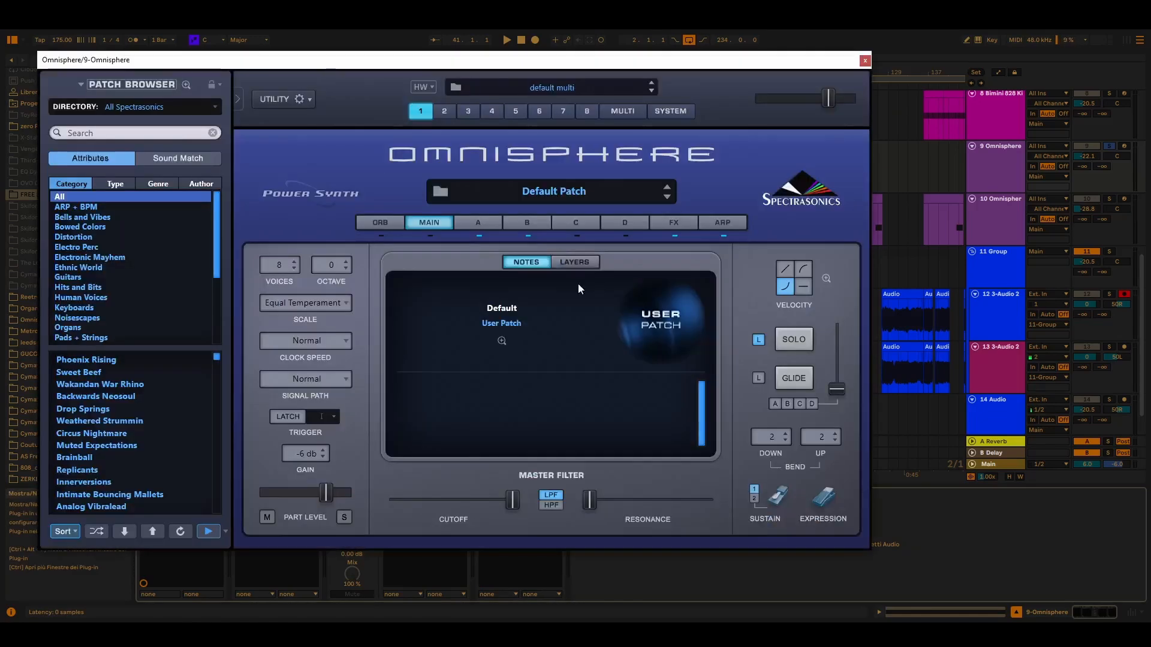
{"action": "left_click", "coordinate": [478, 221]}
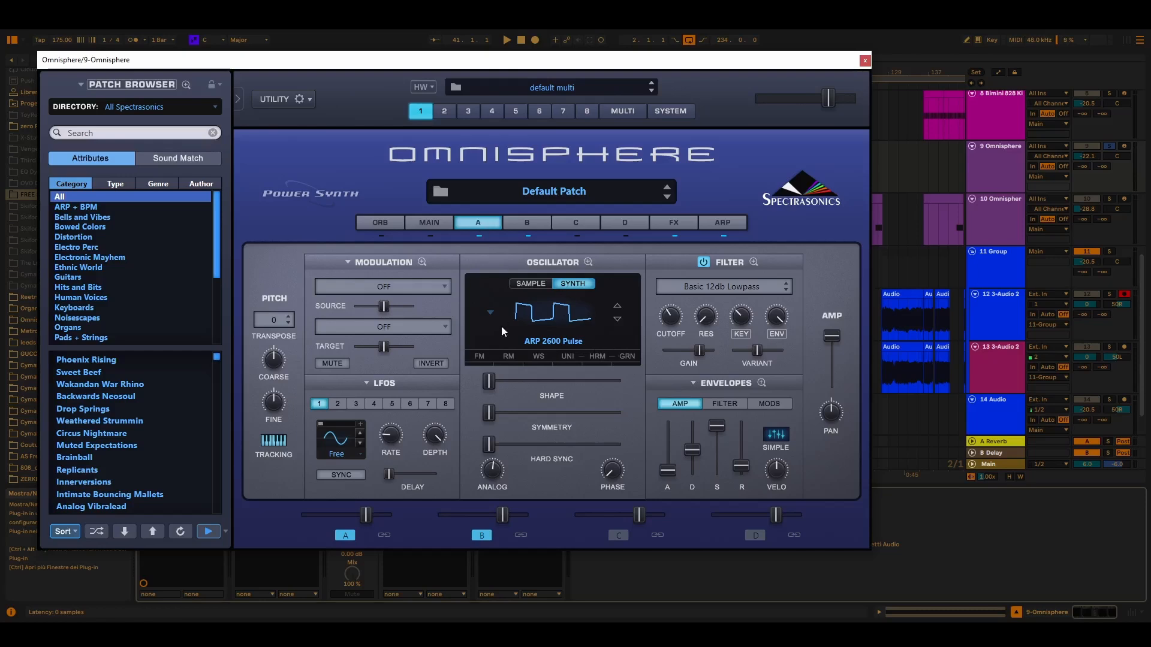
{"action": "left_click", "coordinate": [529, 225]}
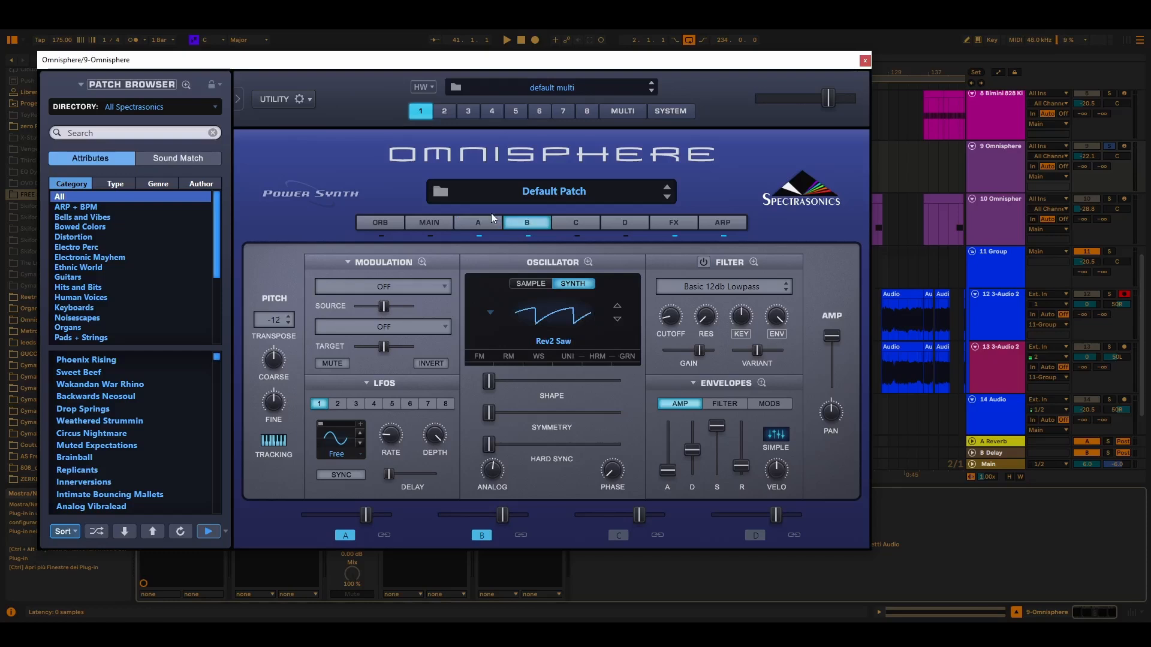
{"action": "left_click", "coordinate": [488, 221]}
{"action": "left_click", "coordinate": [524, 221]}
{"action": "left_click", "coordinate": [484, 222]}
{"action": "left_click", "coordinate": [522, 222]}
Examine Omnisphere's common effects and arpeggiator pattern, close its window, and listen to track 9 without effects
{"action": "left_click", "coordinate": [671, 220]}
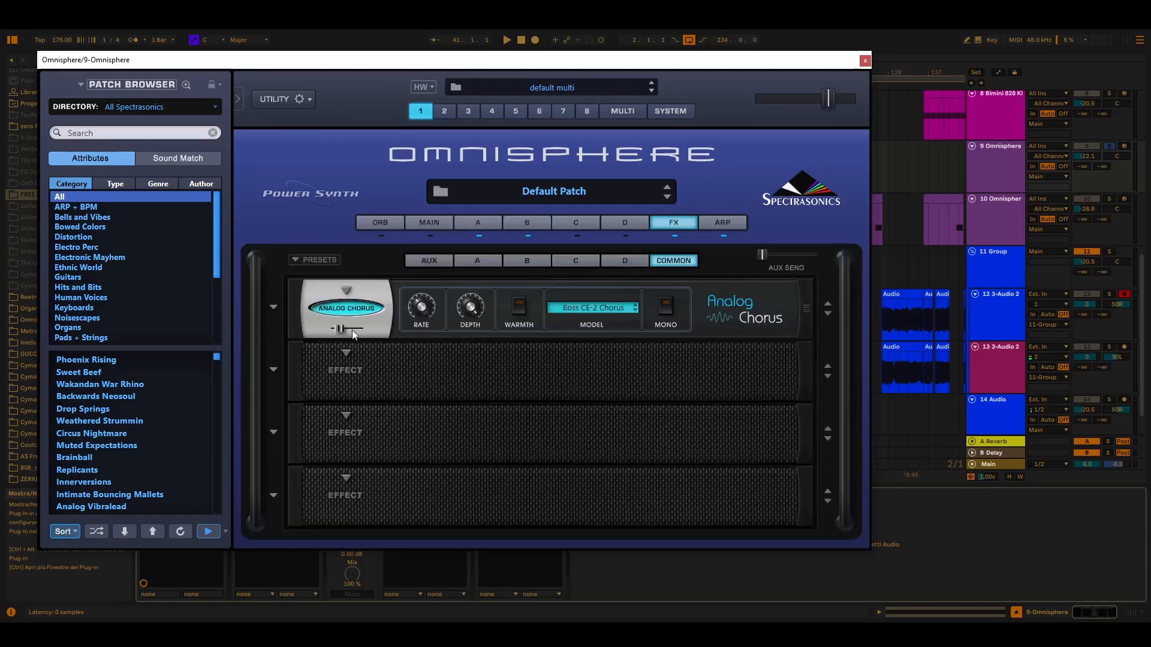
{"action": "left_click", "coordinate": [722, 224]}
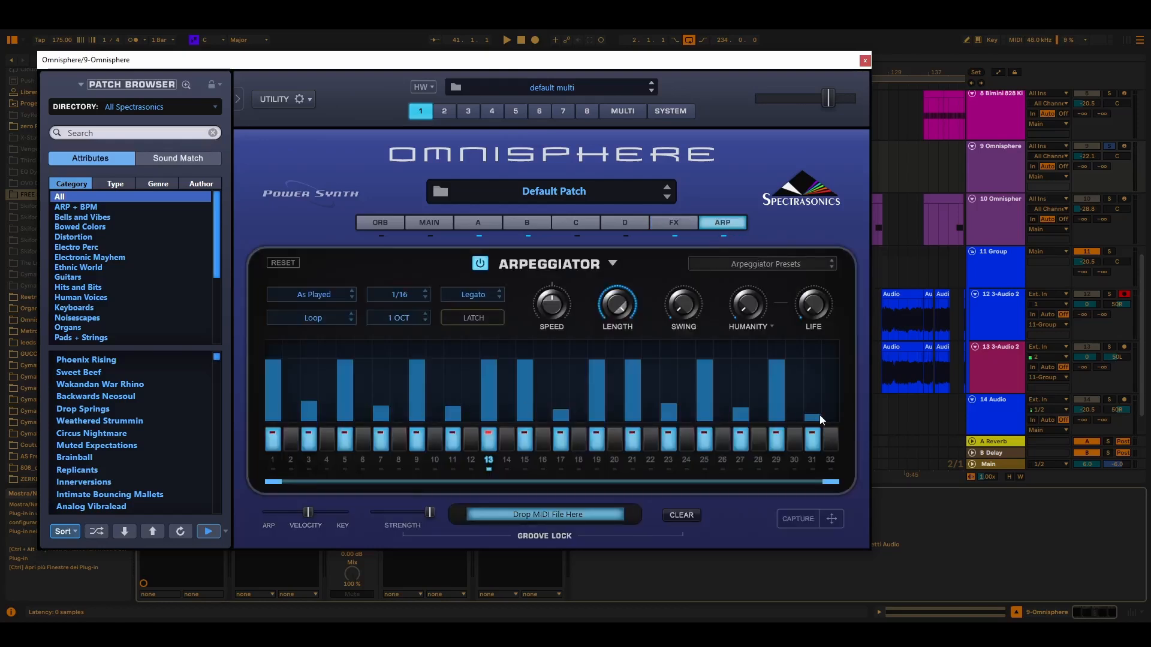
{"action": "left_click_drag", "start_coordinate": [756, 65], "coordinate": [784, 131]}
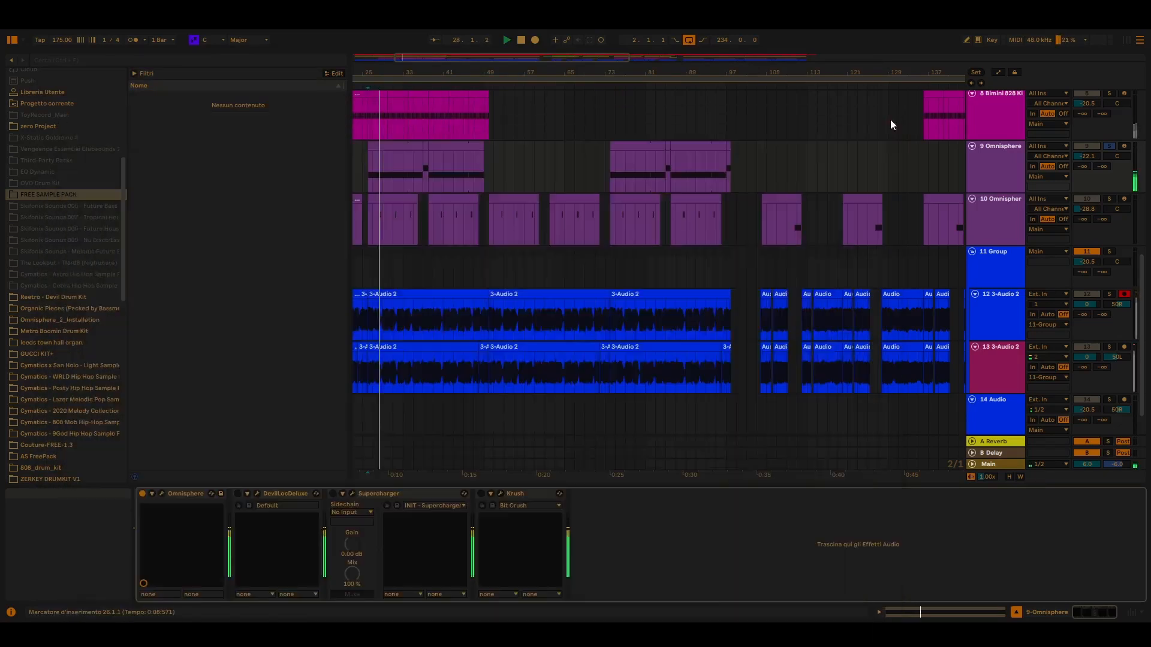
{"action": "left_click", "coordinate": [891, 123]}
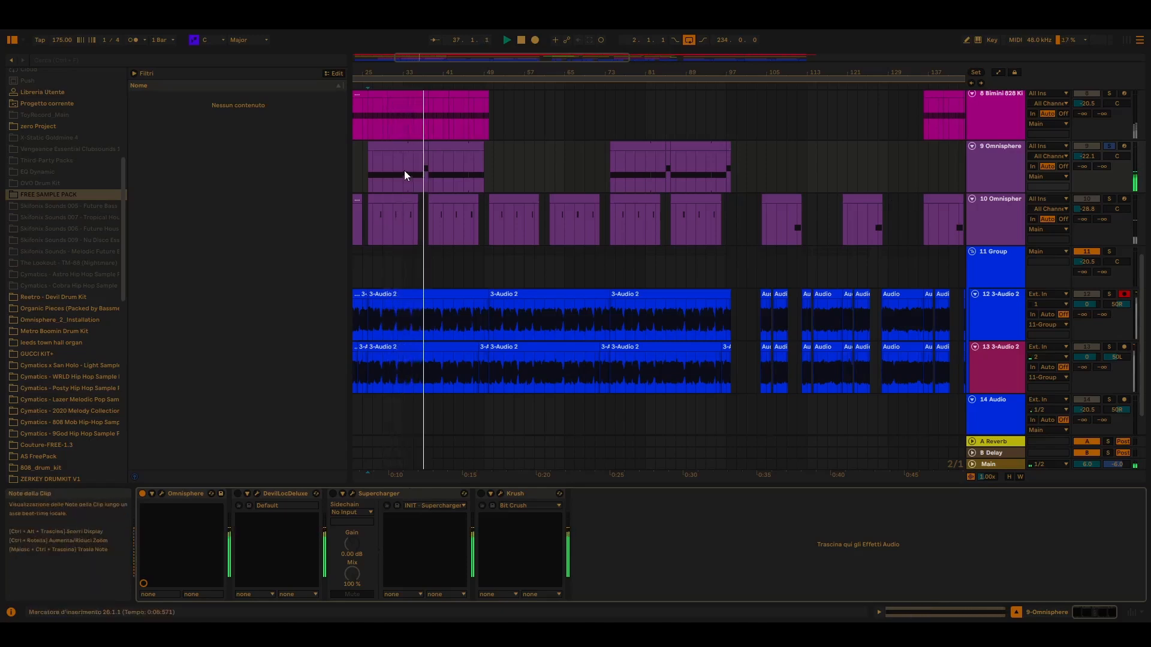
{"action": "key", "text": "space"}
Play track 9 again from bar 26 while turning DevilLocDeluxe and Supercharger back on
{"action": "left_click", "coordinate": [369, 177]}
{"action": "left_click", "coordinate": [367, 178]}
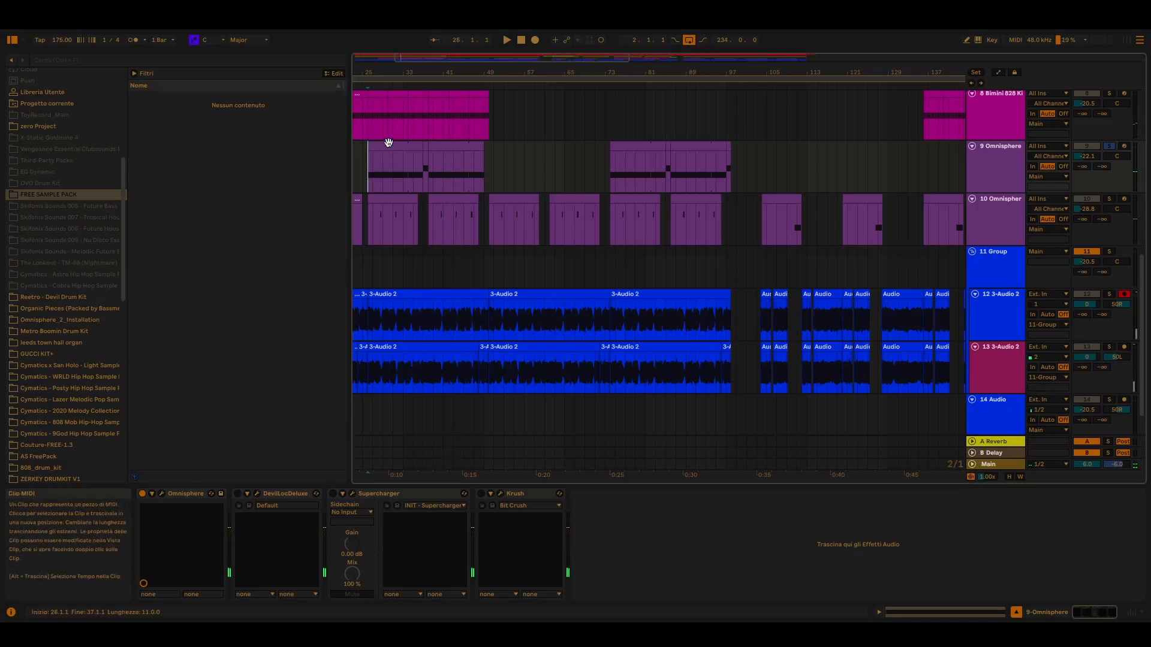
{"action": "left_click", "coordinate": [237, 494]}
{"action": "key", "text": "space"}
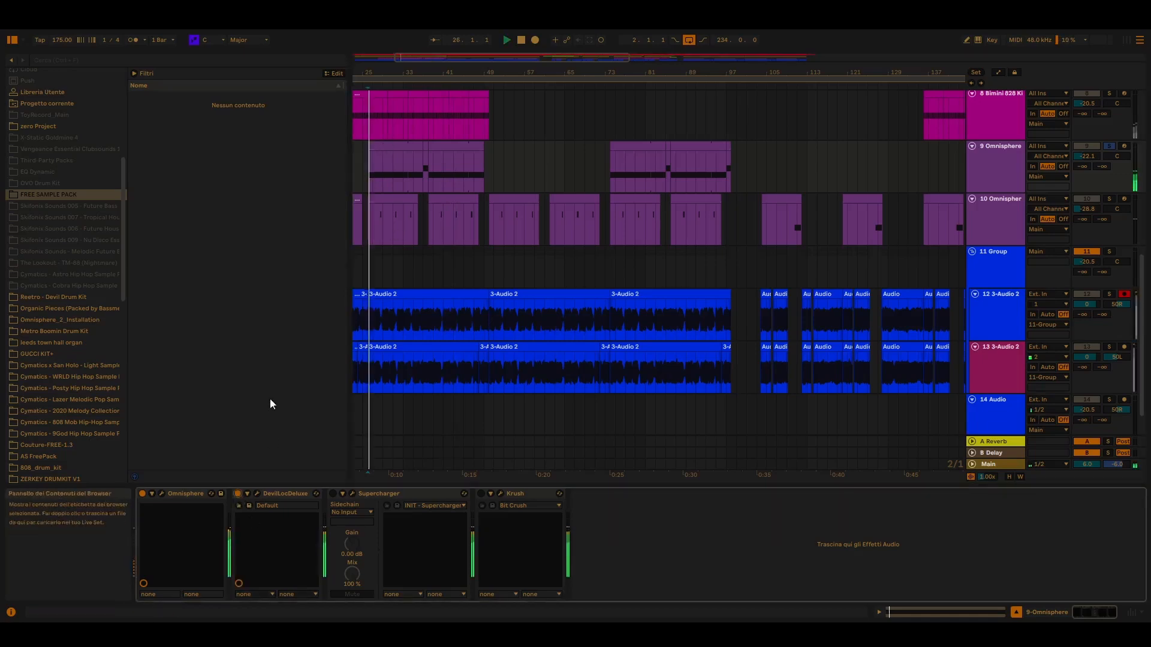
{"action": "left_click", "coordinate": [334, 495]}
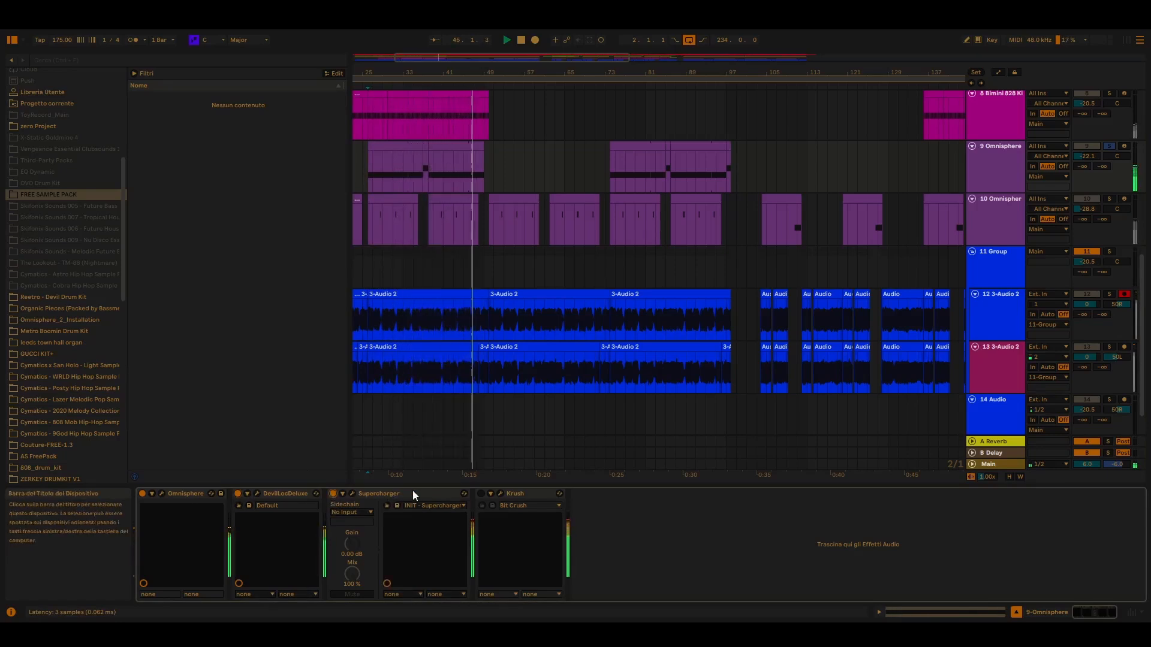
Turn Krush back on for track 9 and open its window beside the clips to examine its settings
{"action": "left_click", "coordinate": [480, 494]}
{"action": "left_click", "coordinate": [501, 493]}
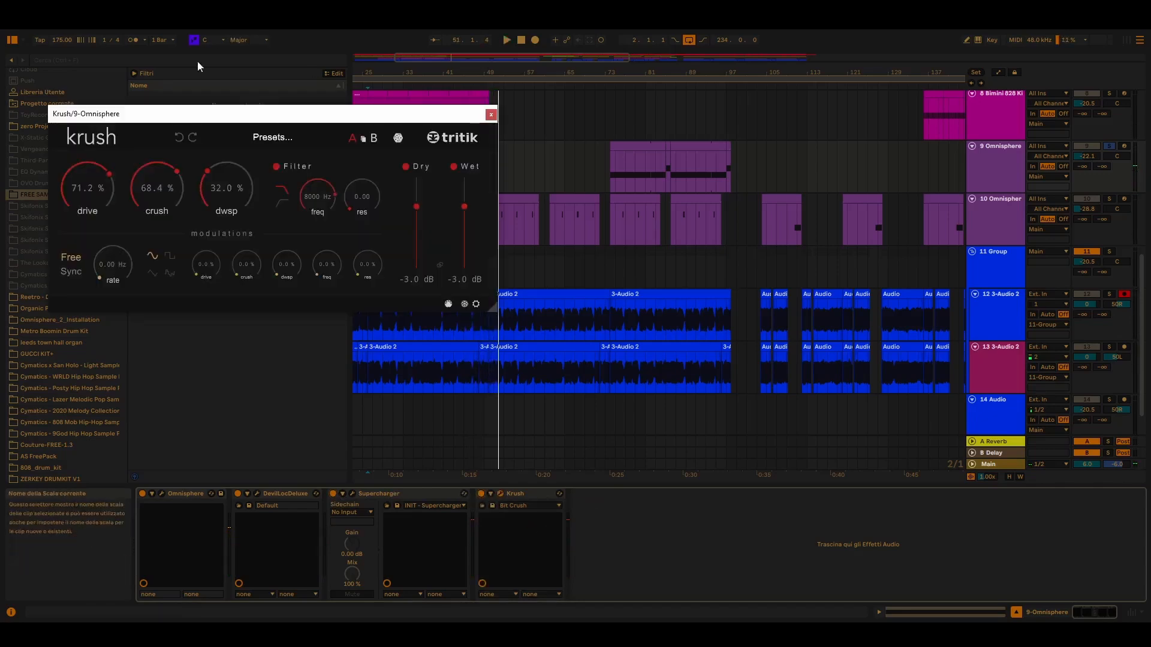
{"action": "left_click_drag", "start_coordinate": [157, 117], "coordinate": [716, 141]}
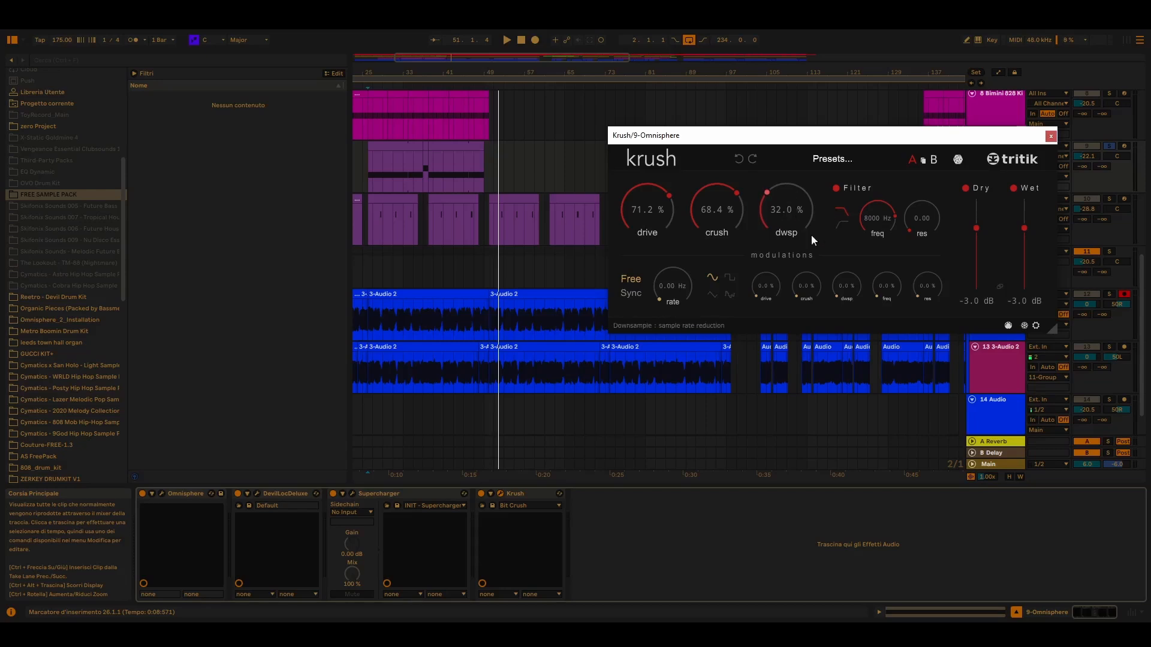
Listen to track 9 from bar 26 with all its effects on, close the Krush window, and stop playback
{"action": "left_click", "coordinate": [368, 169]}
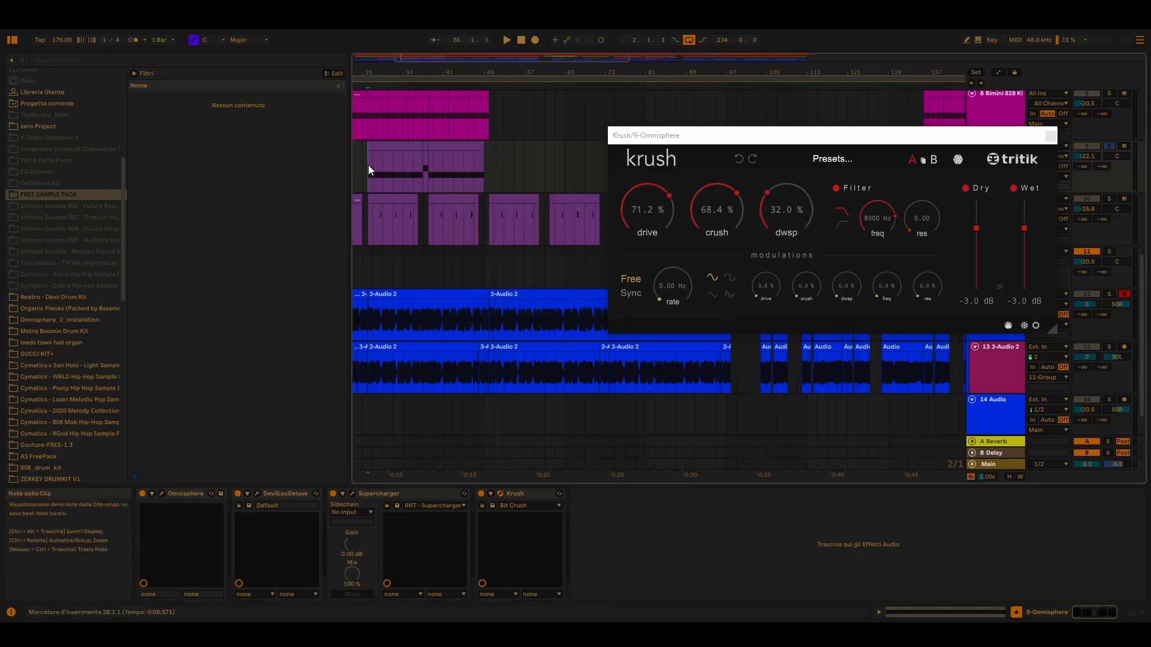
{"action": "key", "text": "space"}
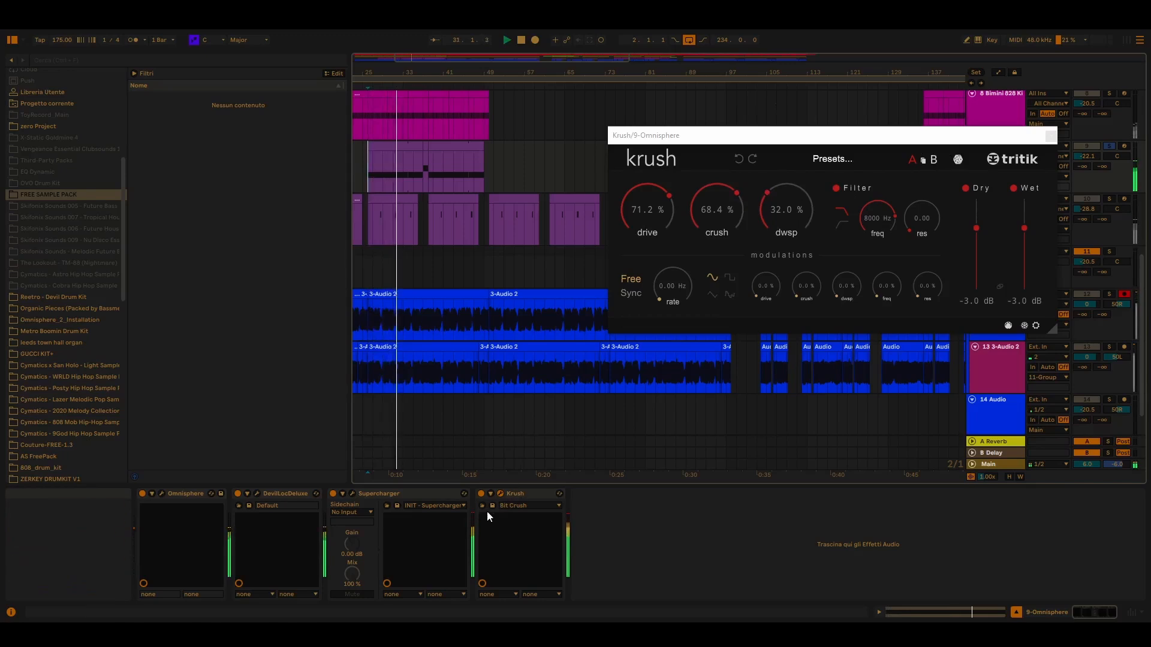
{"action": "left_click", "coordinate": [1052, 137]}
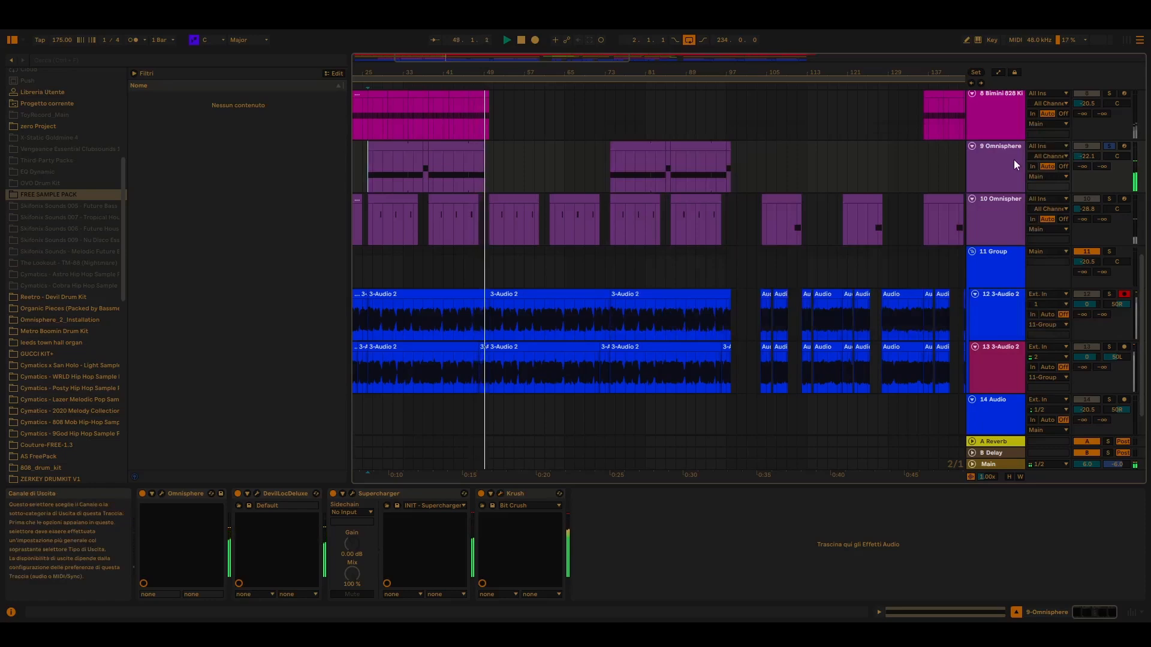
{"action": "key", "text": "space"}
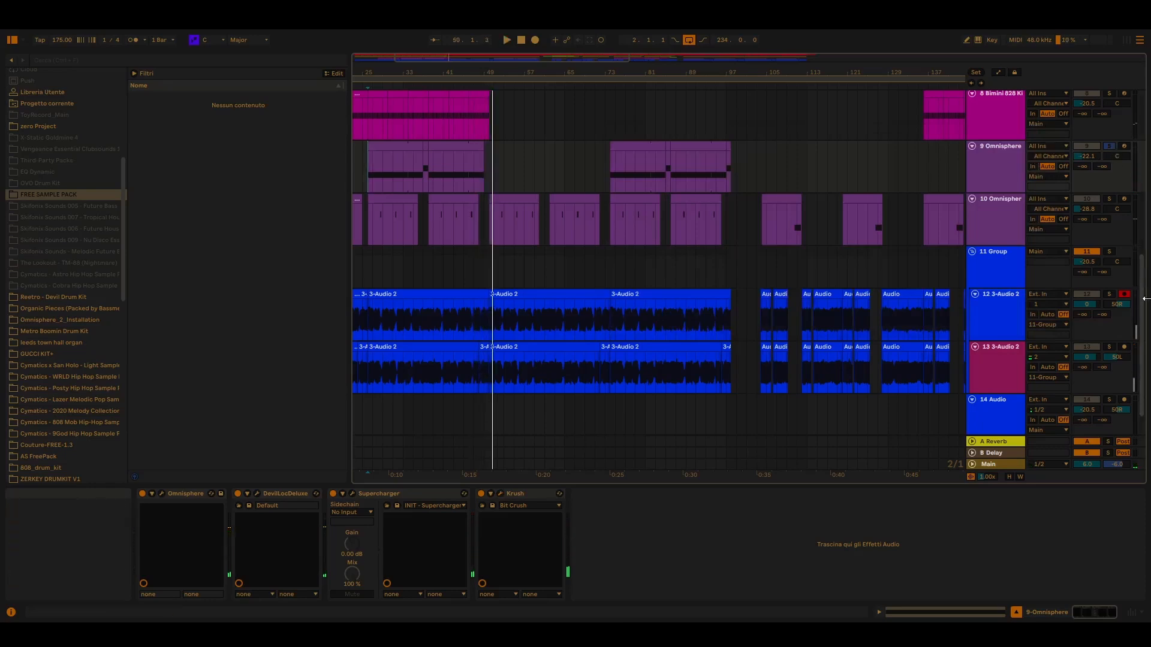
{"action": "scroll", "coordinate": [1079, 270], "scroll_direction": "up", "scroll_amount": 5}
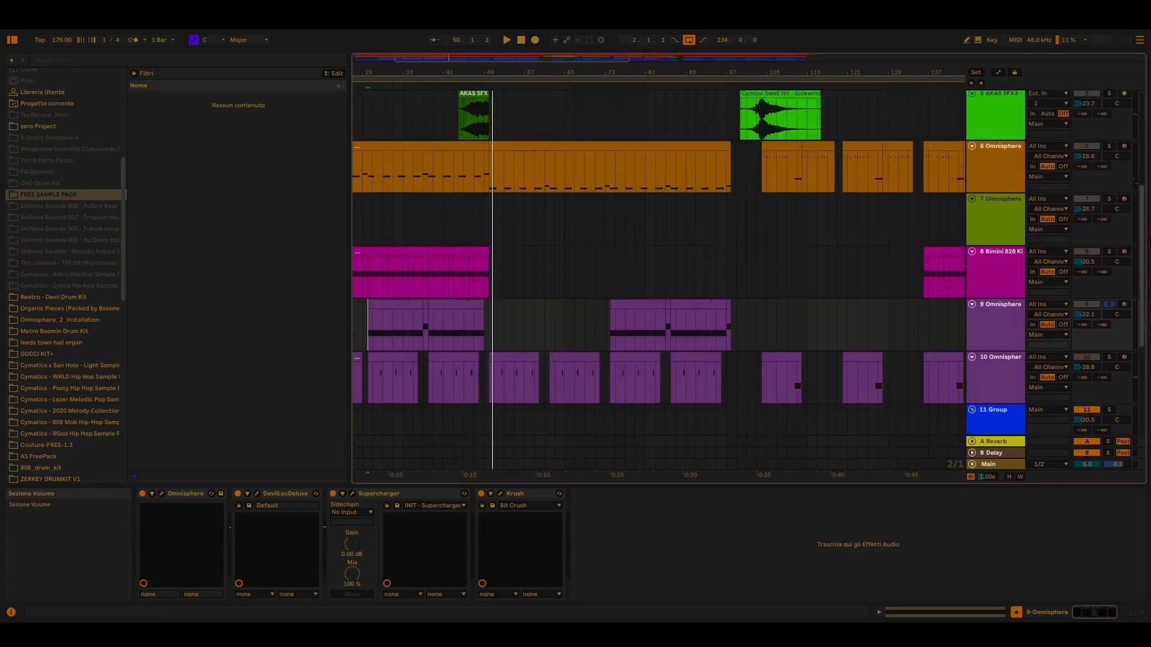
{"action": "scroll", "coordinate": [988, 272], "scroll_direction": "up", "scroll_amount": 3}
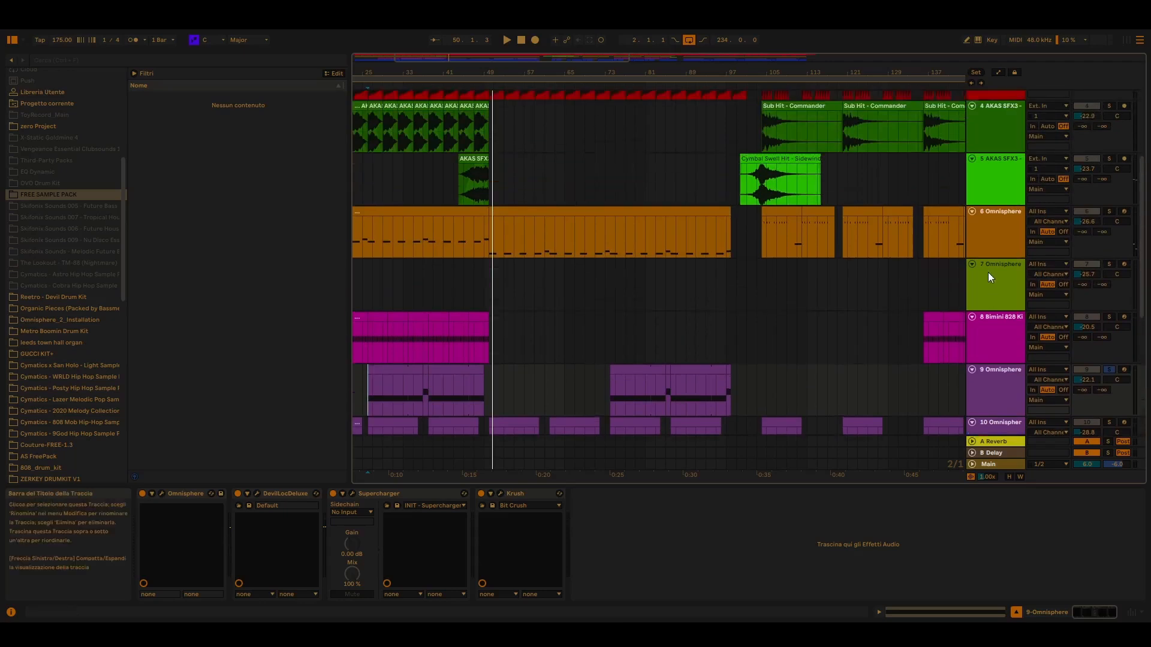
Solo track 6 alongside track 9 and listen to the two Omnisphere parts together from the start of track 9's first clip
{"action": "scroll", "coordinate": [988, 272], "scroll_direction": "down", "scroll_amount": 3}
{"action": "scroll", "coordinate": [988, 288], "scroll_direction": "down", "scroll_amount": 5}
{"action": "scroll", "coordinate": [988, 300], "scroll_direction": "up", "scroll_amount": 4}
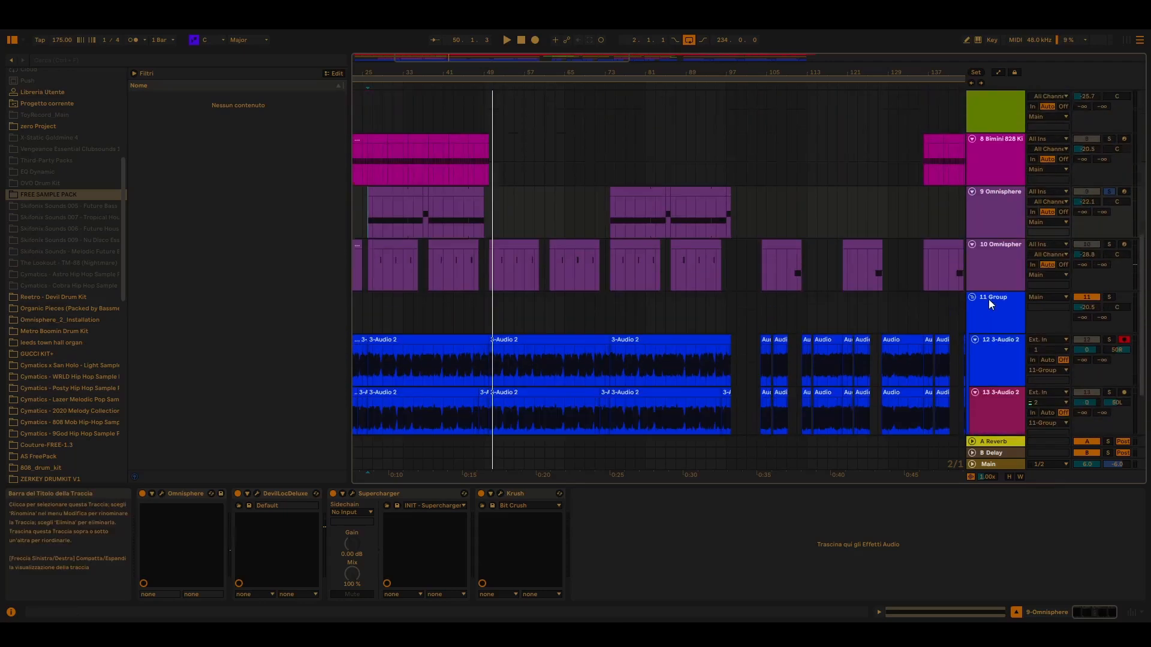
{"action": "scroll", "coordinate": [990, 298], "scroll_direction": "up", "scroll_amount": 2}
{"action": "scroll", "coordinate": [991, 297], "scroll_direction": "up", "scroll_amount": 4}
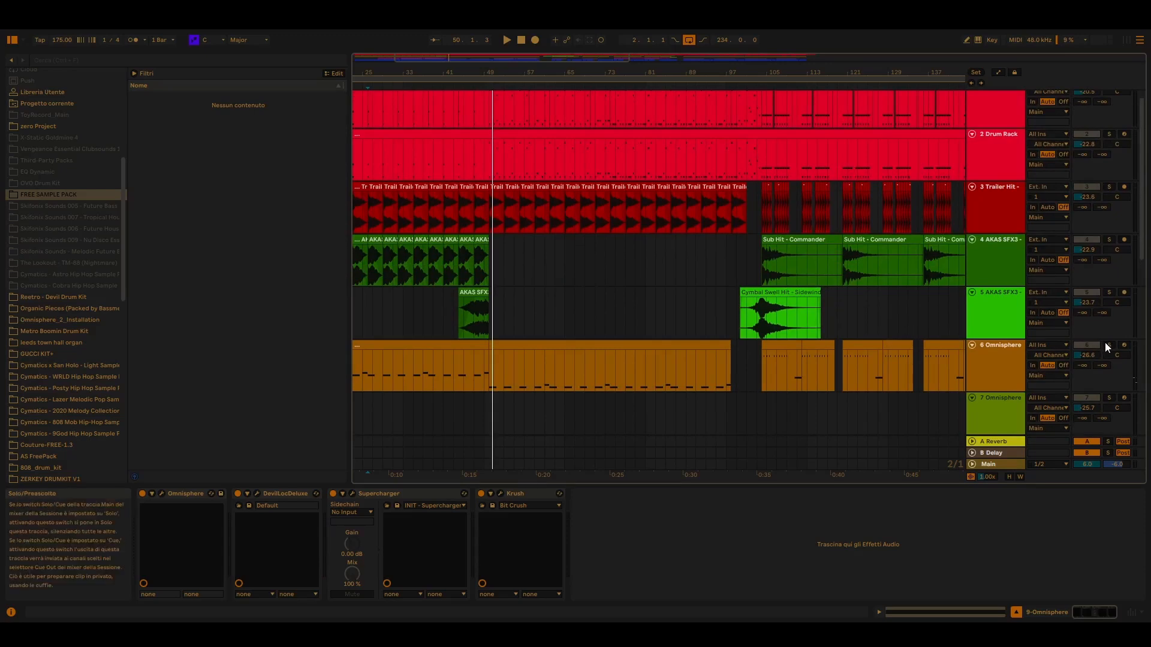
{"action": "key", "text": "space"}
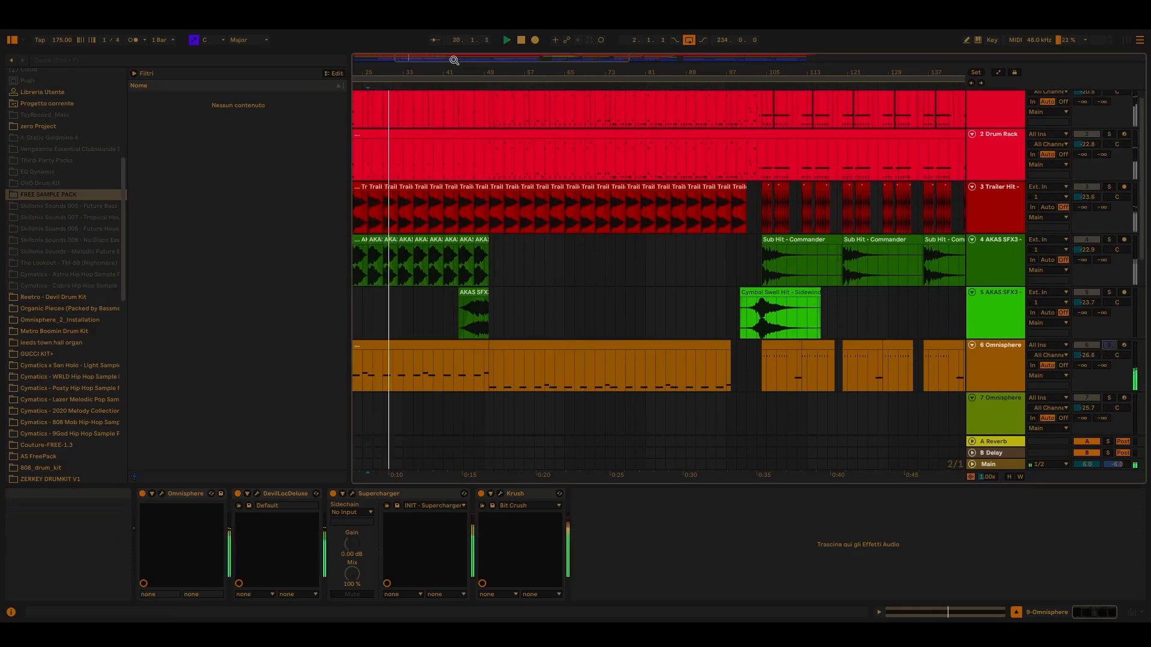
{"action": "scroll", "coordinate": [473, 188], "scroll_direction": "down", "scroll_amount": 3}
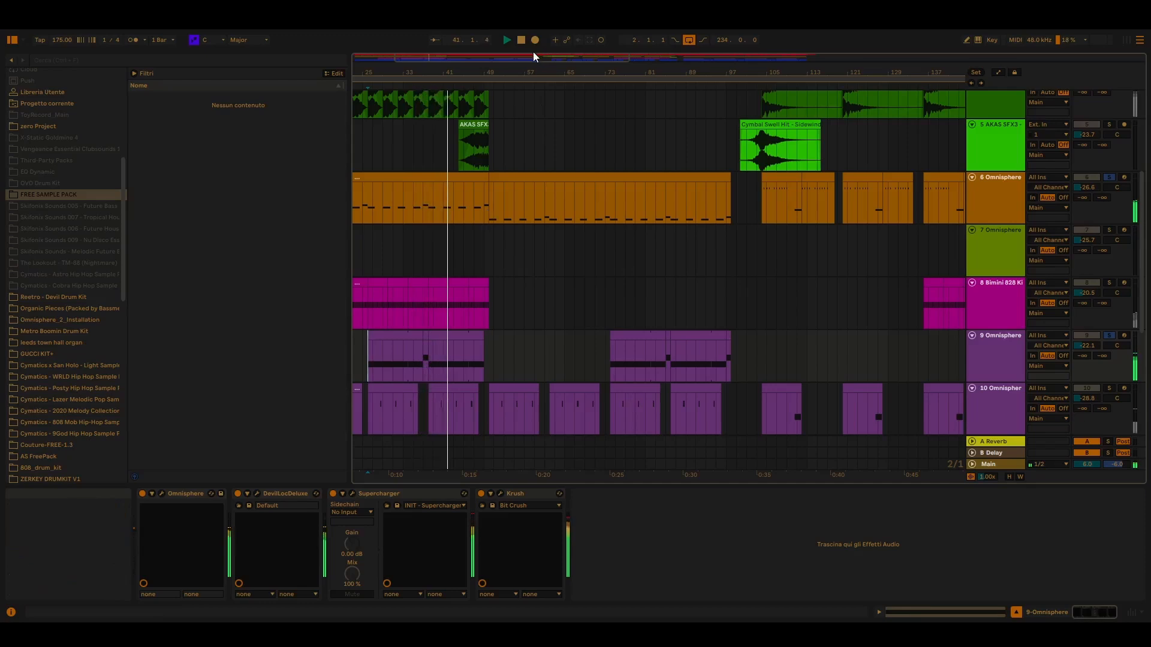
{"action": "left_click_drag", "start_coordinate": [534, 57], "coordinate": [499, 58]}
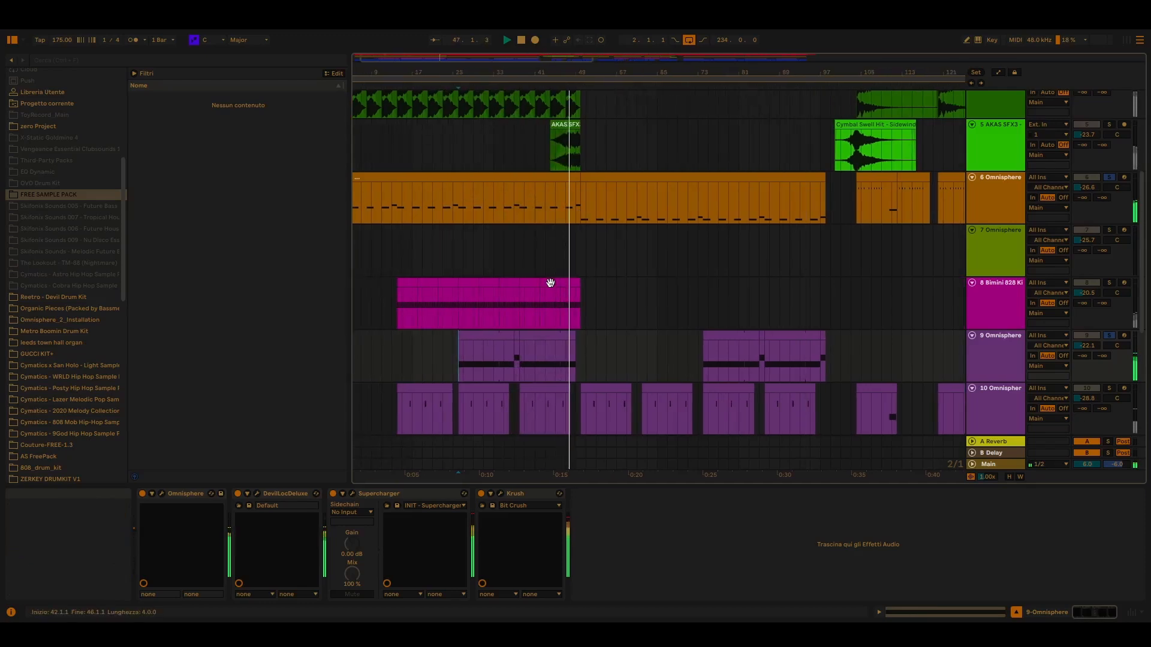
{"action": "scroll", "coordinate": [549, 283], "scroll_direction": "down", "scroll_amount": 3}
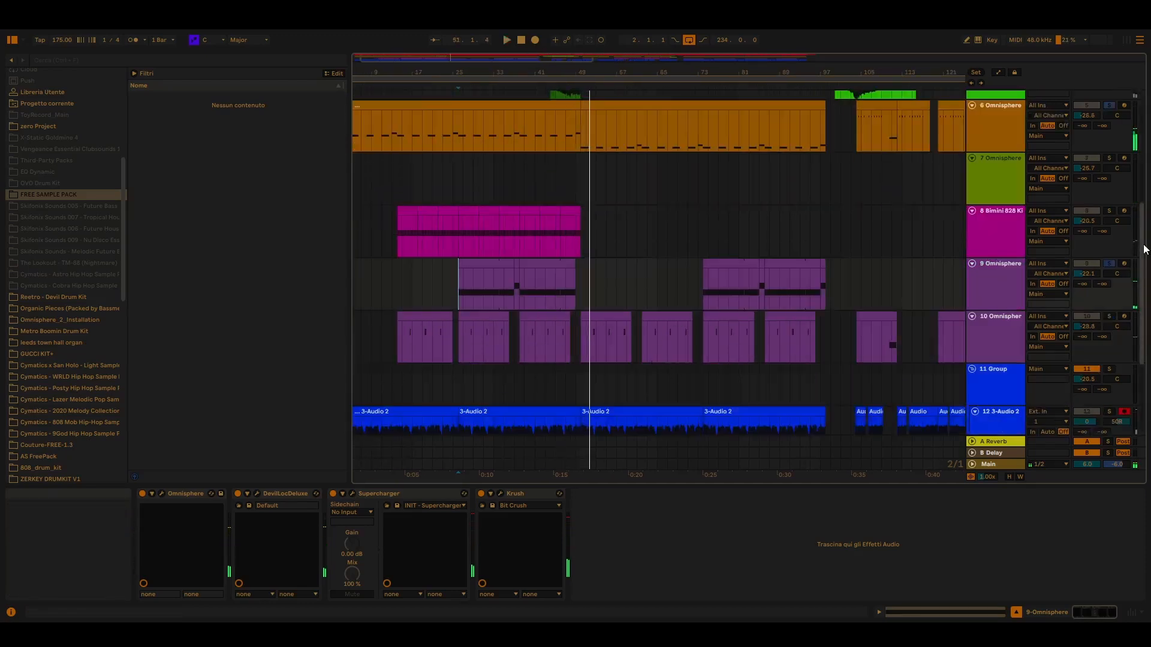
Add the Ugritone drums on track 1 to the soloed tracks 6 and 9 and play all three together
{"action": "scroll", "coordinate": [1145, 265], "scroll_direction": "up", "scroll_amount": 10}
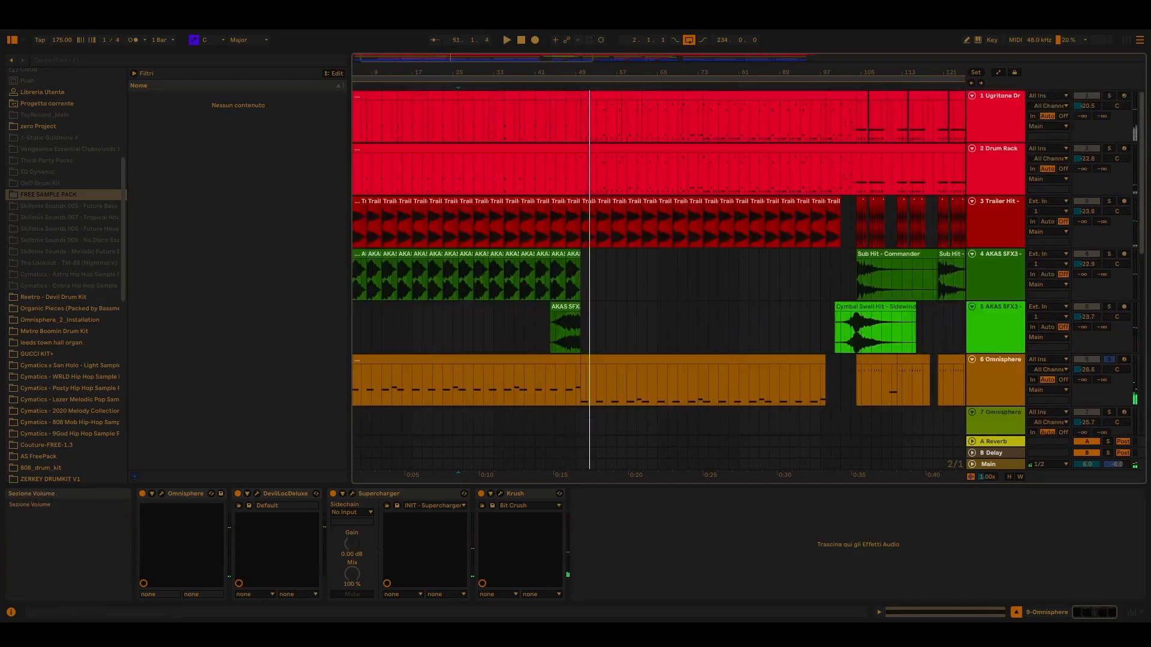
{"action": "left_click", "coordinate": [1109, 97]}
{"action": "key", "text": "space"}
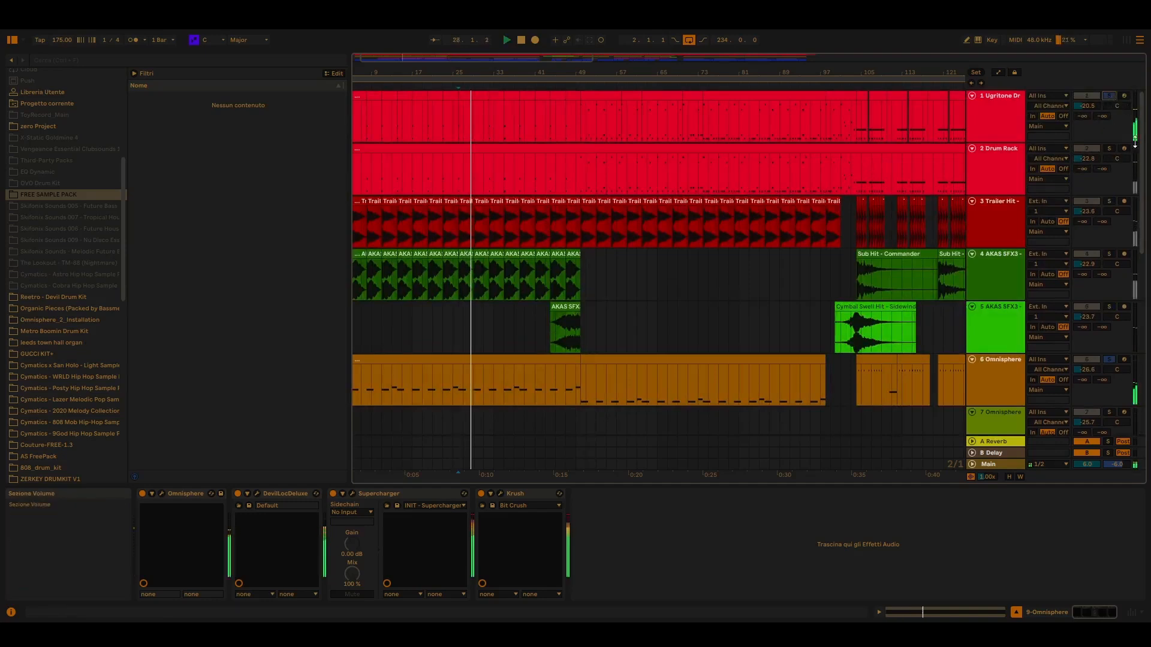
{"action": "left_click_drag", "start_coordinate": [1140, 126], "coordinate": [1121, 238]}
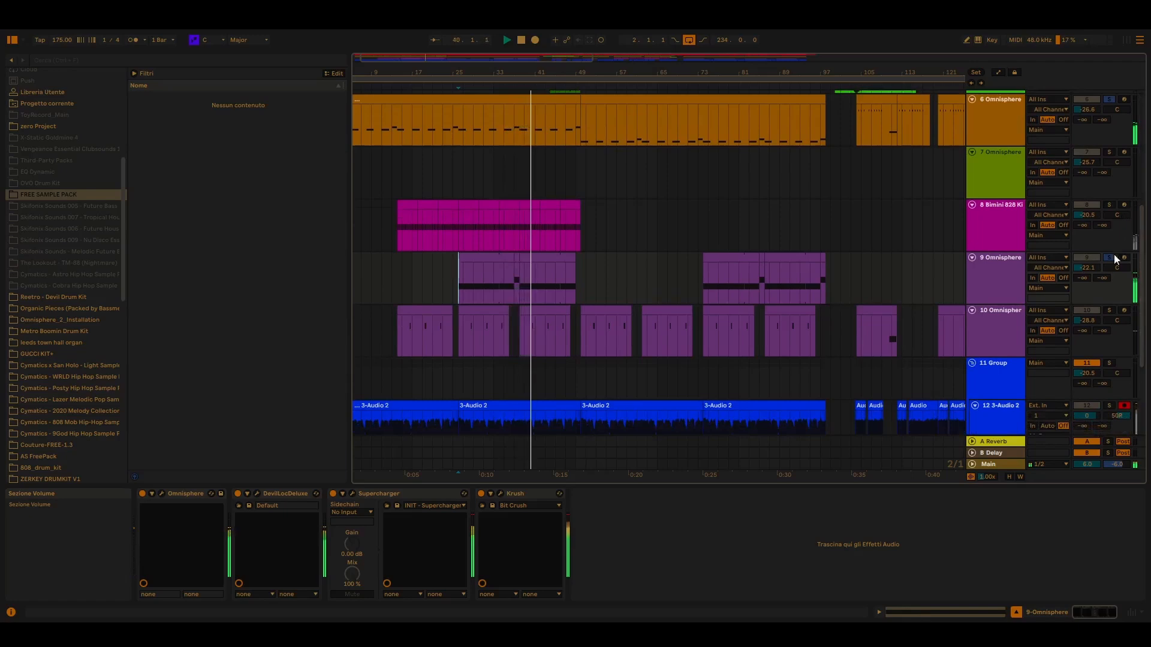
Solo only the Omnisphere part on track 10, listen to it from bar 14, and stop playback
{"action": "left_click", "coordinate": [397, 325]}
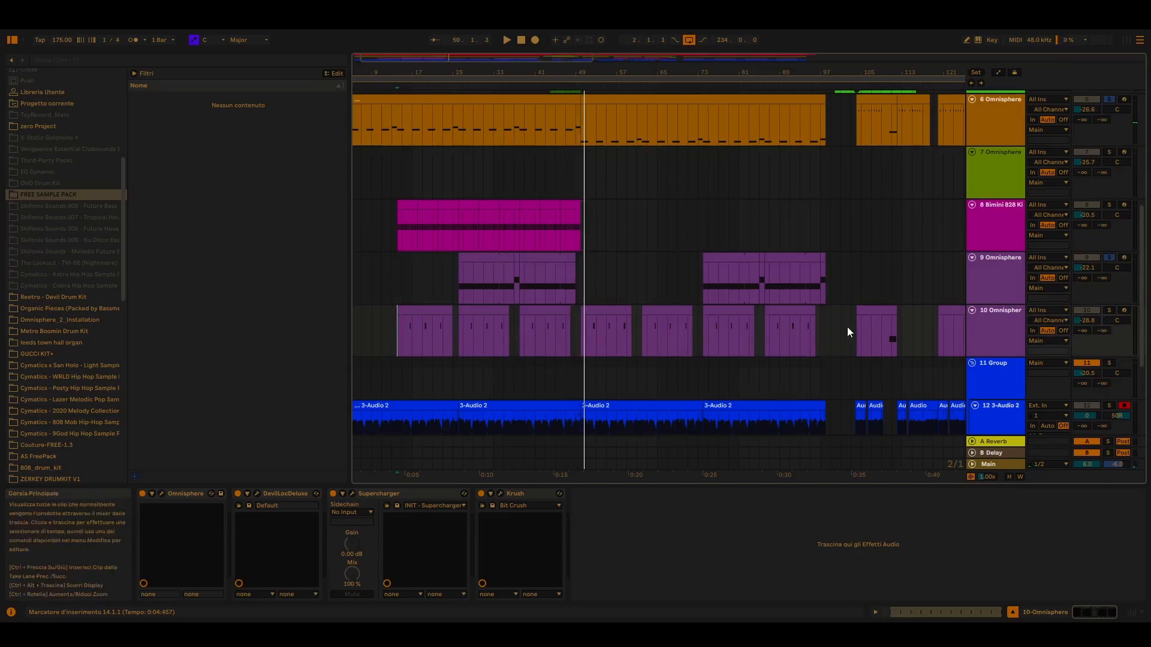
{"action": "left_click", "coordinate": [989, 326]}
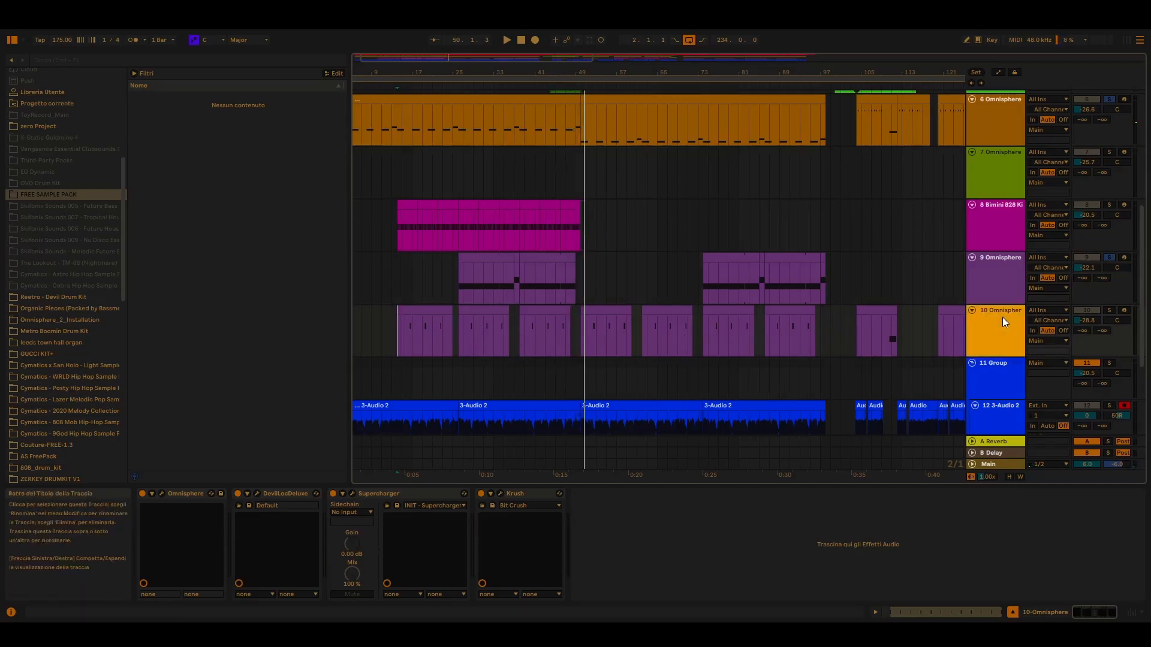
{"action": "left_click", "coordinate": [1107, 311]}
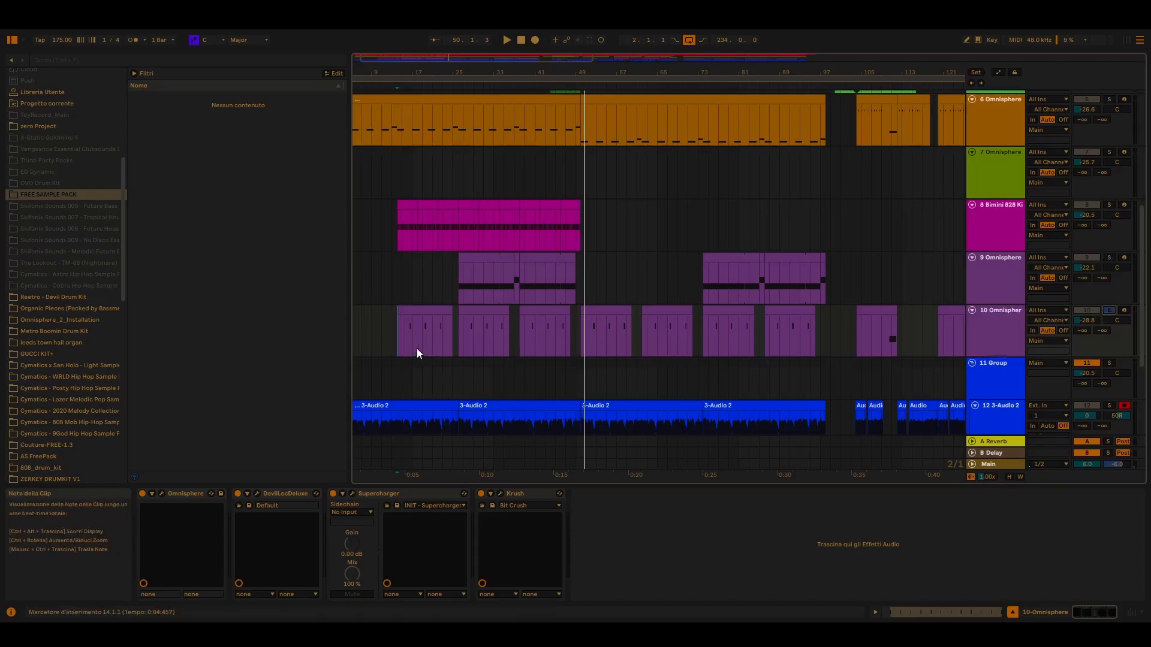
{"action": "key", "text": "space"}
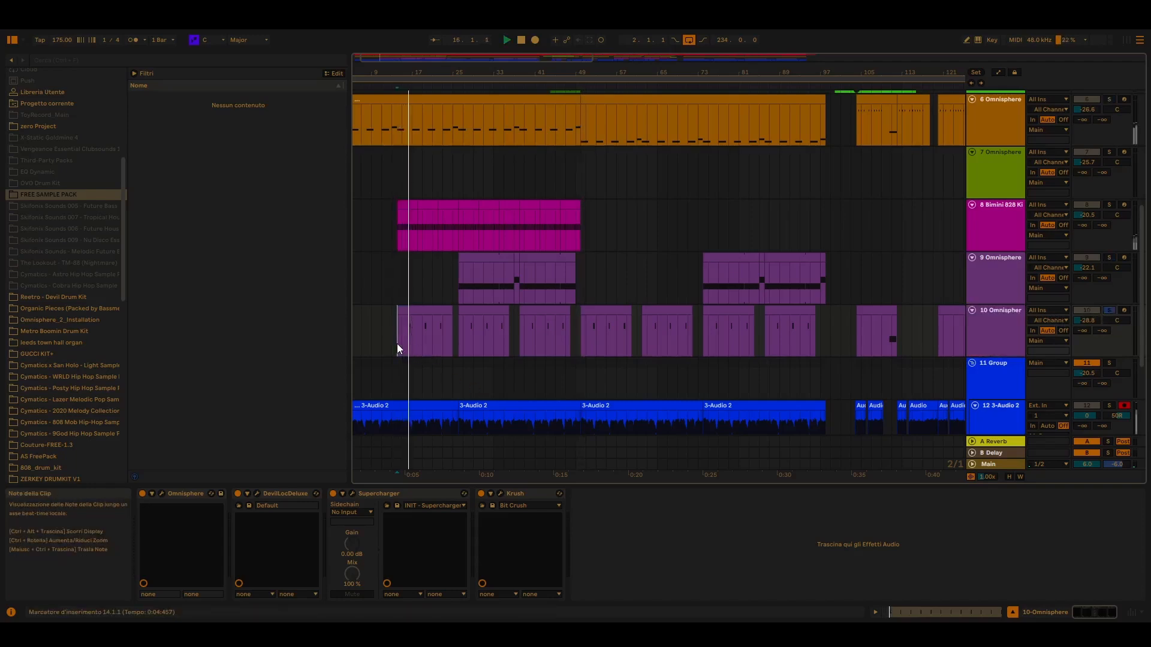
{"action": "scroll", "coordinate": [1002, 326], "scroll_direction": "down", "scroll_amount": 2}
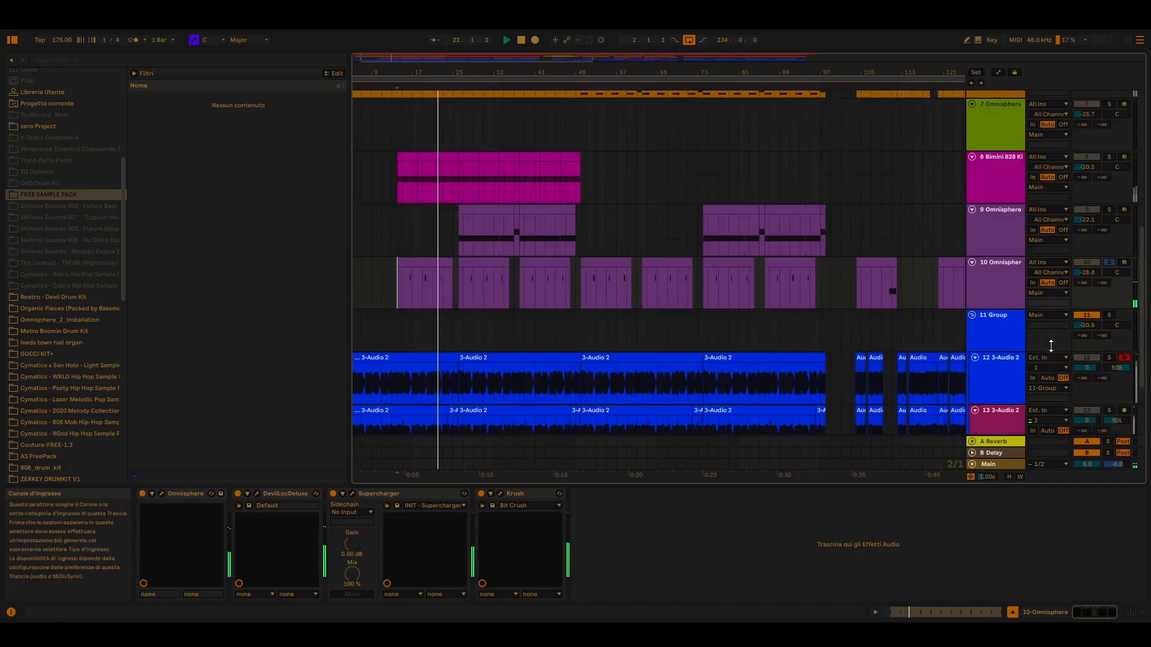
{"action": "key", "text": "space"}
Solo the guitar group on track 11, listen from bar 14, and replay it with track 10 also soloed
{"action": "left_click", "coordinate": [1109, 315]}
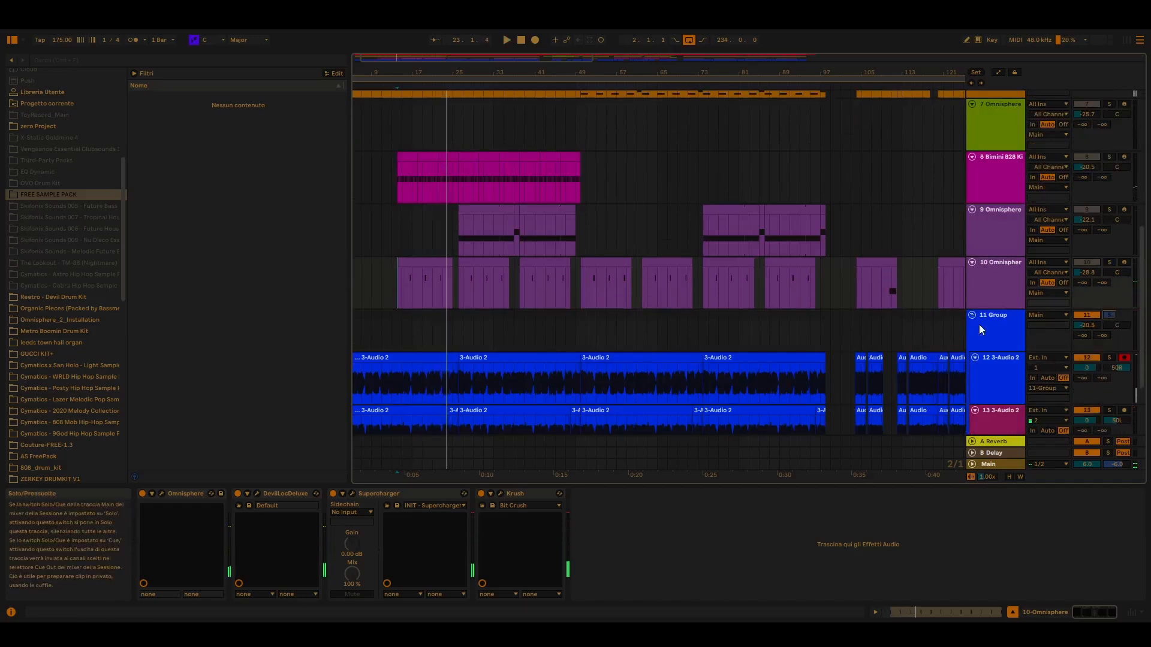
{"action": "key", "text": "space"}
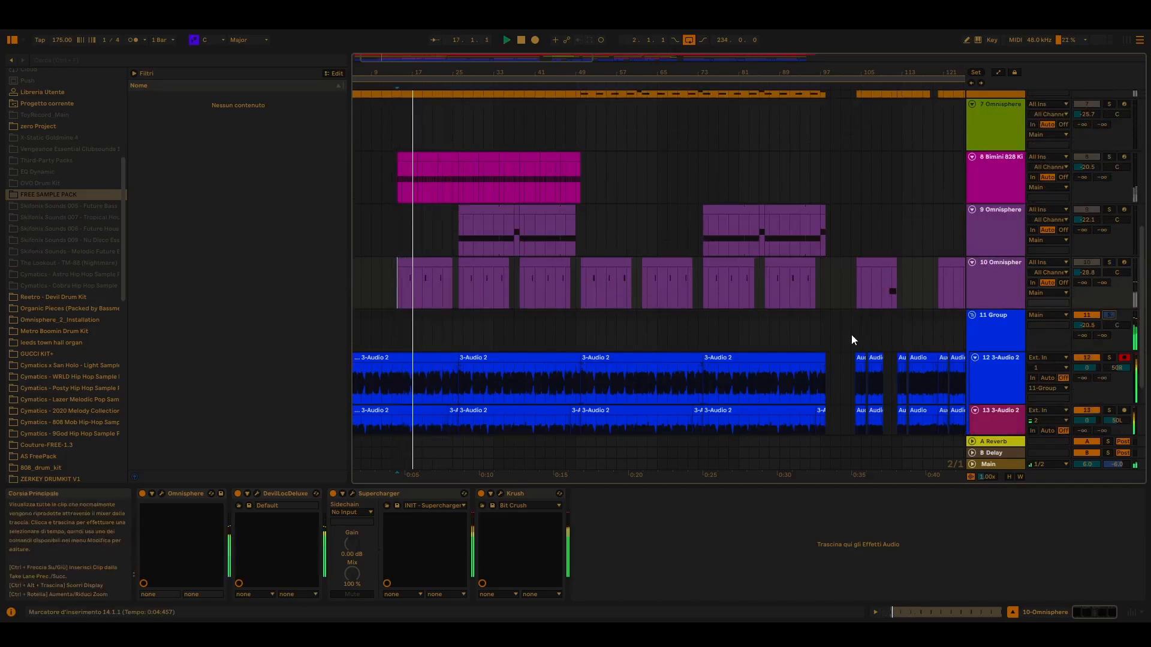
{"action": "left_click", "coordinate": [1109, 263]}
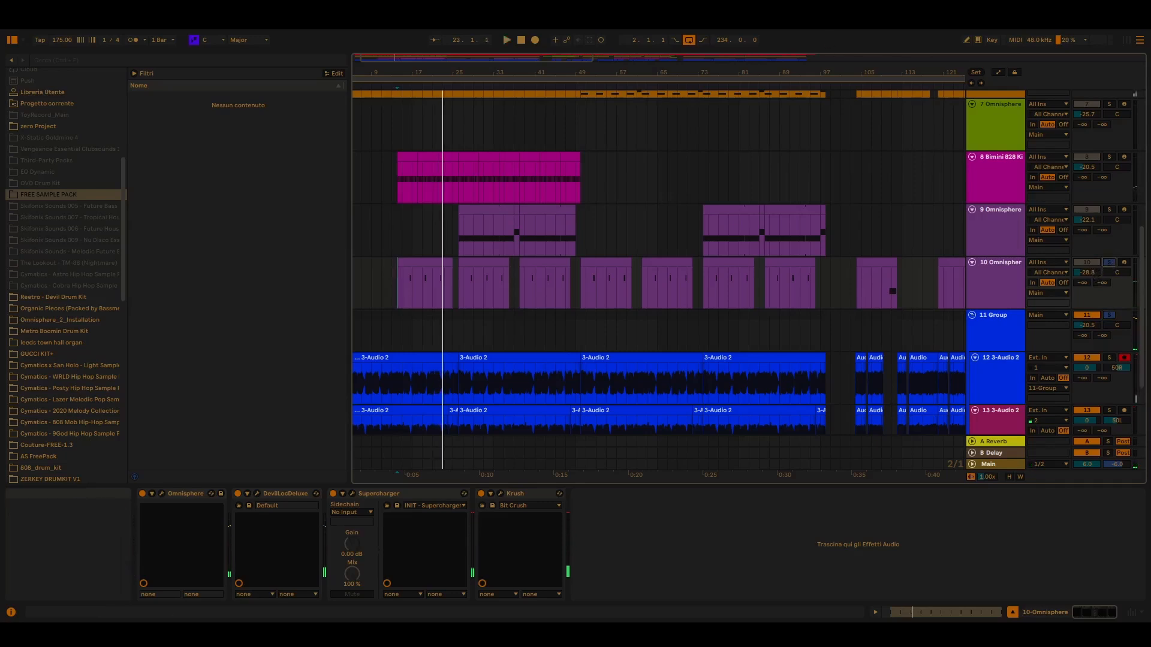
{"action": "key", "text": "space"}
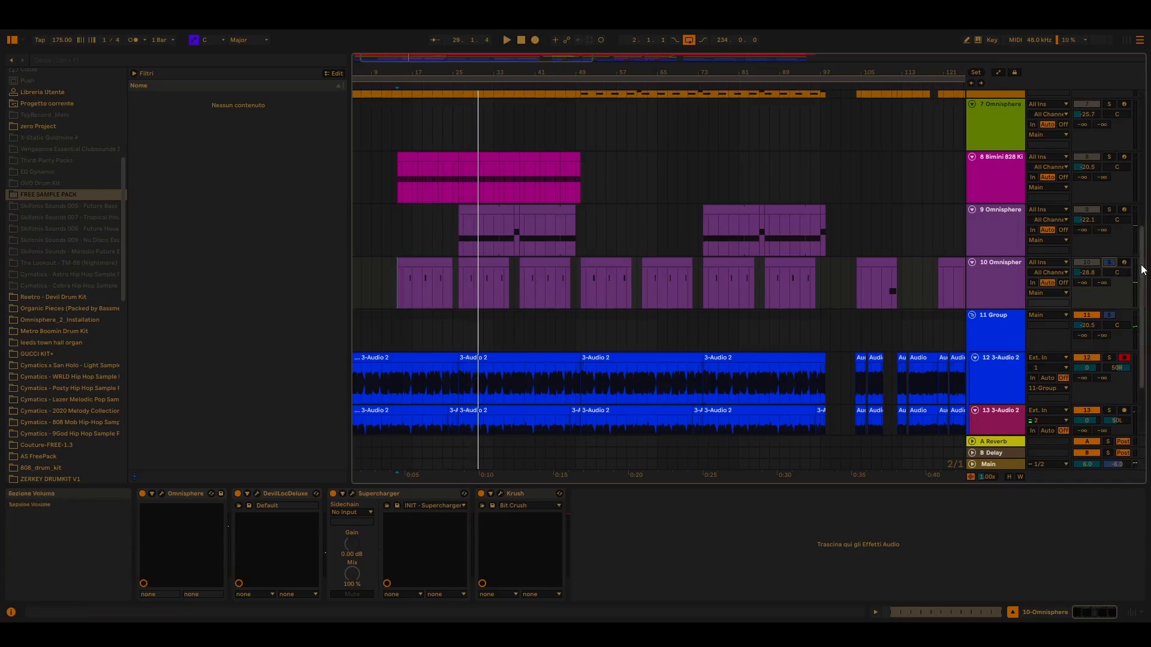
Add tracks 9 and 8 to the soloed tracks and play the combination from bar 14
{"action": "left_click", "coordinate": [1109, 210]}
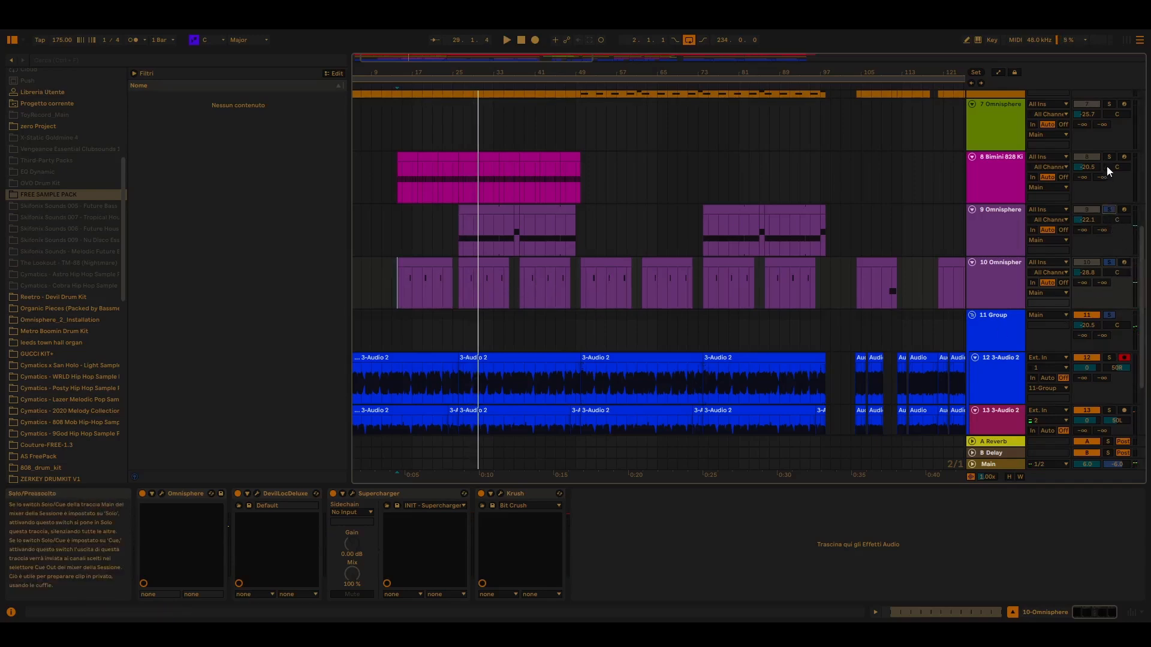
{"action": "left_click", "coordinate": [1108, 156]}
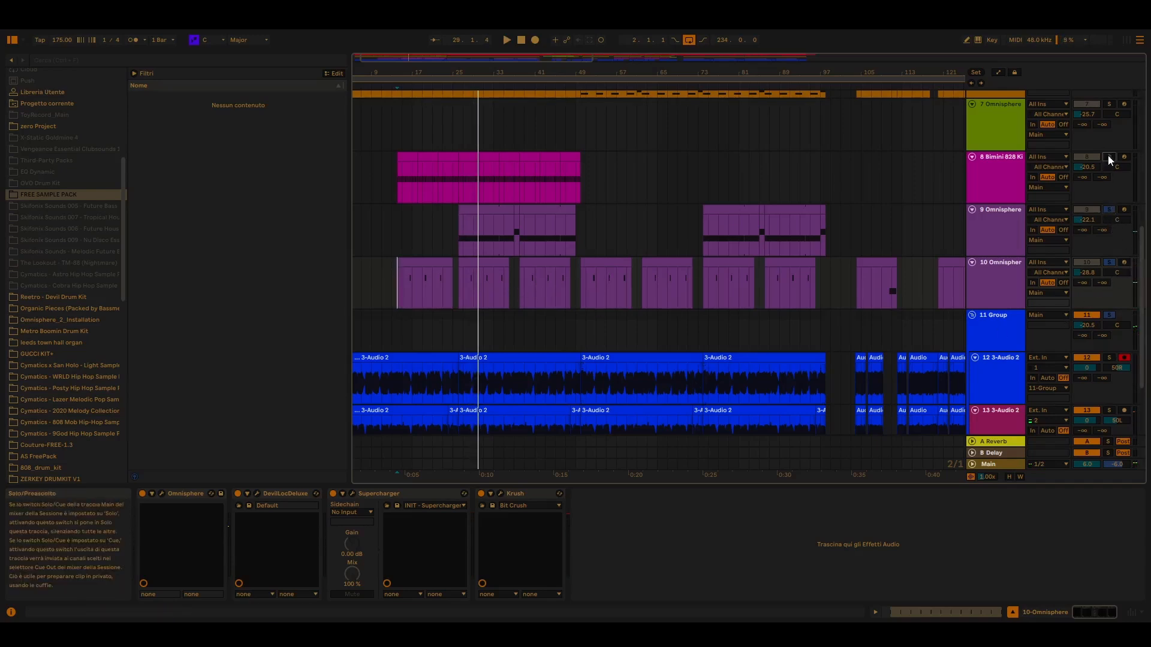
{"action": "left_click", "coordinate": [396, 186]}
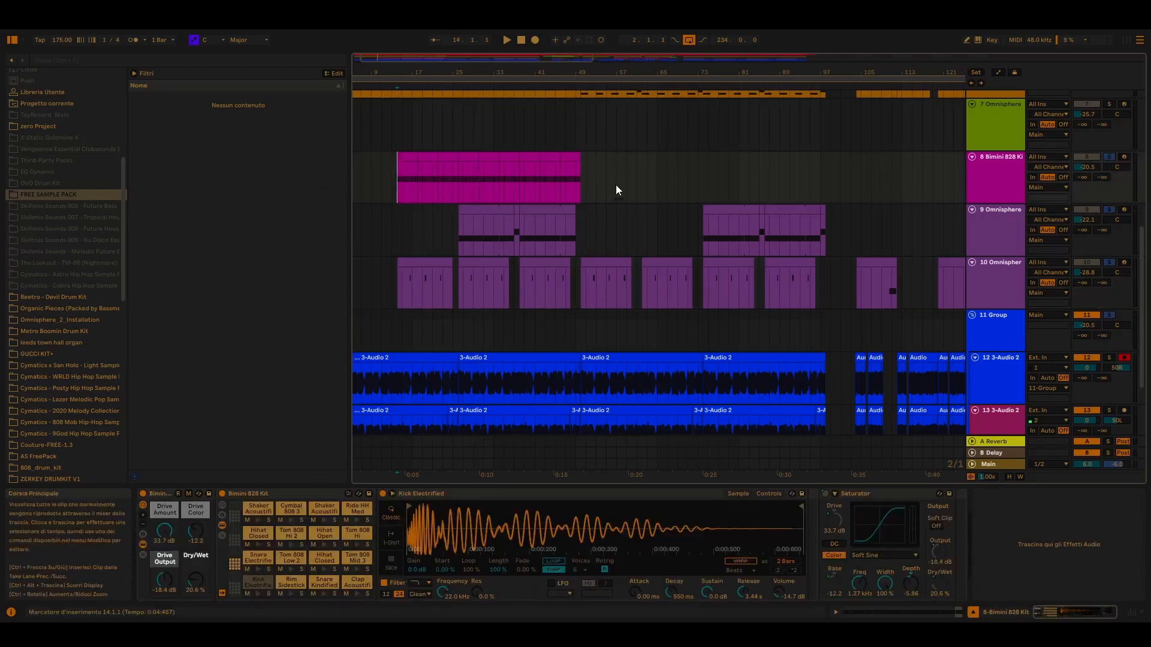
{"action": "key", "text": "space"}
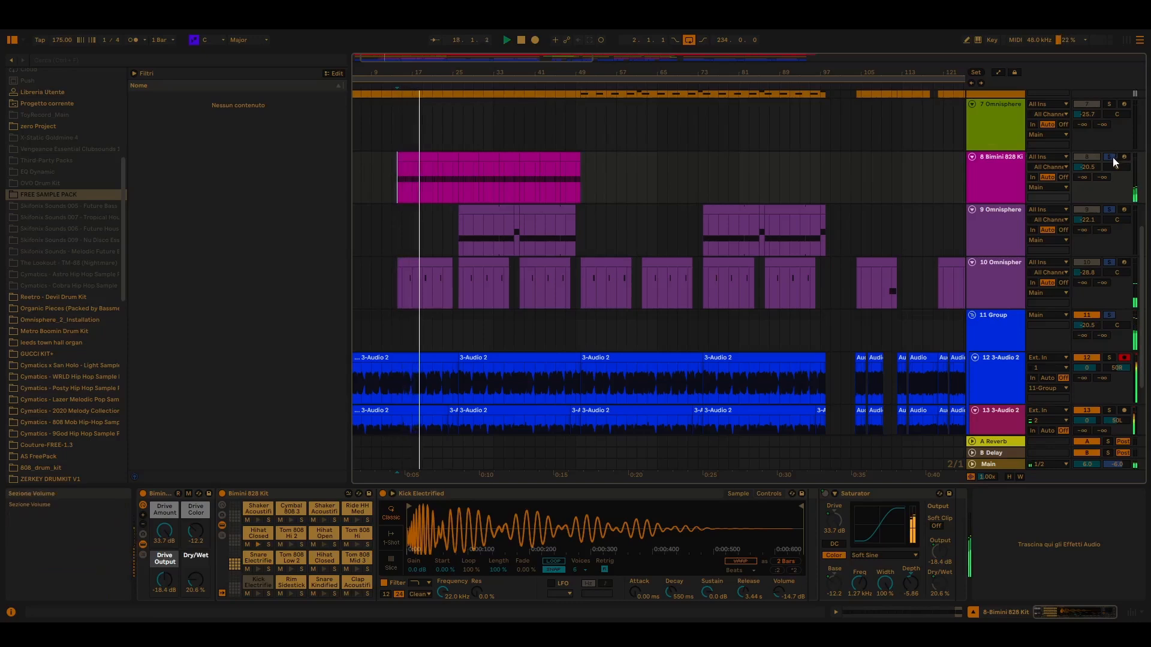
Bring the Drum Rack on track 2 and the Ugritone drums on track 1 into the soloed mix during playback
{"action": "scroll", "coordinate": [758, 299], "scroll_direction": "down", "scroll_amount": 3}
{"action": "scroll", "coordinate": [762, 309], "scroll_direction": "up", "scroll_amount": 3}
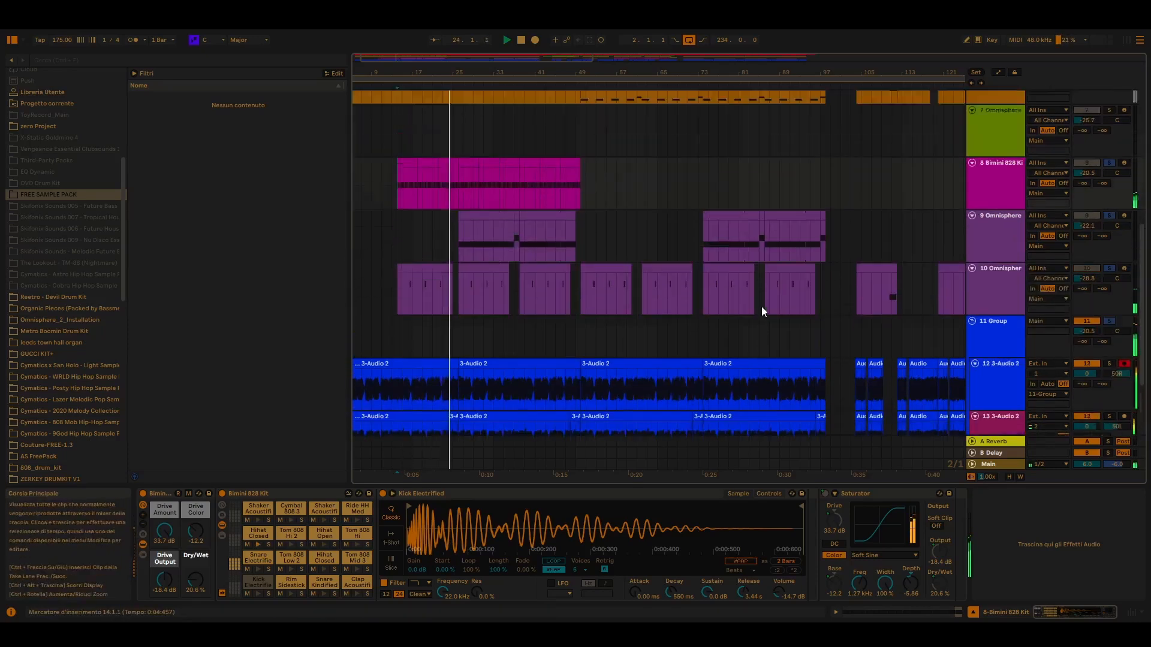
{"action": "scroll", "coordinate": [762, 306], "scroll_direction": "up", "scroll_amount": 6}
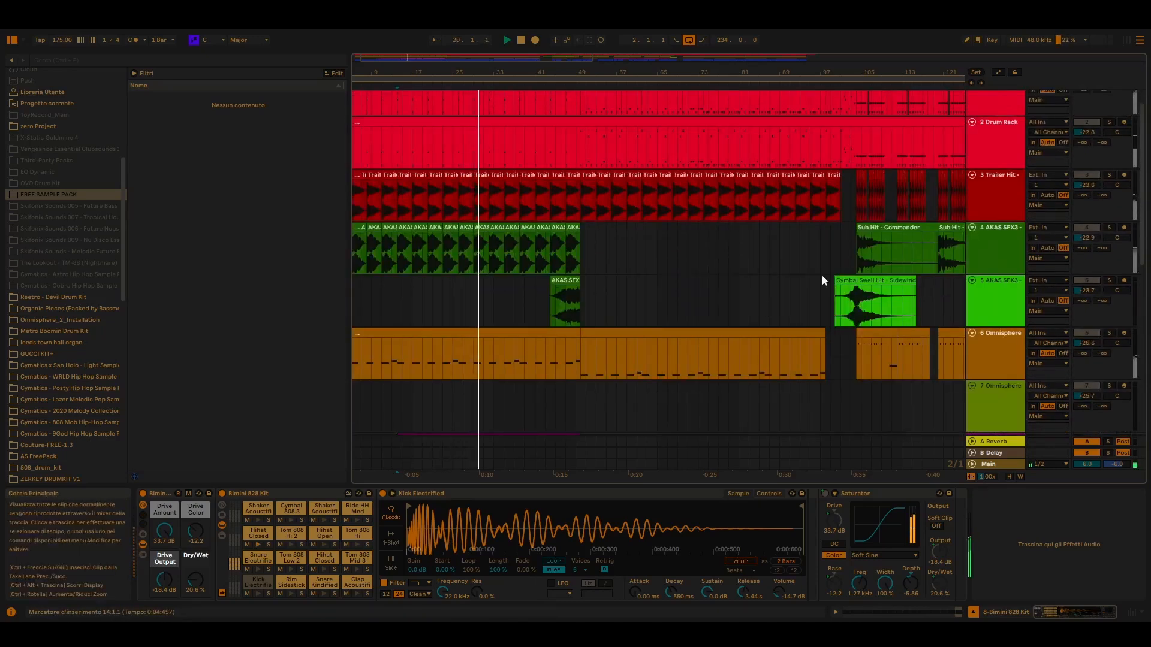
{"action": "scroll", "coordinate": [822, 275], "scroll_direction": "up", "scroll_amount": 1}
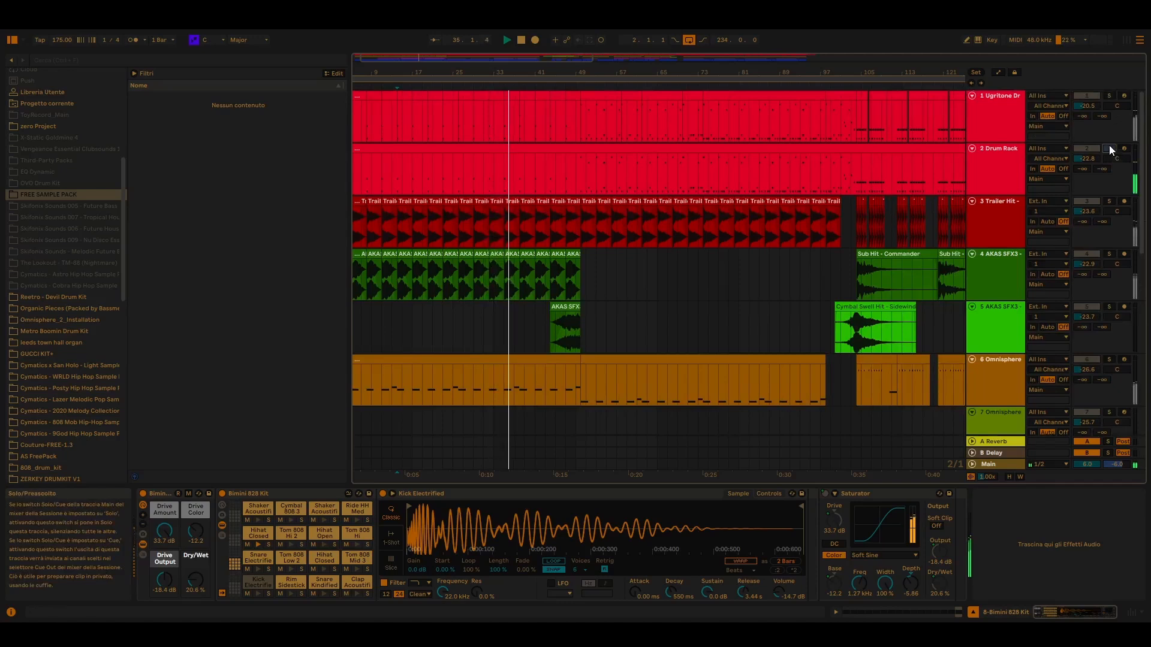
{"action": "left_click", "coordinate": [1109, 148]}
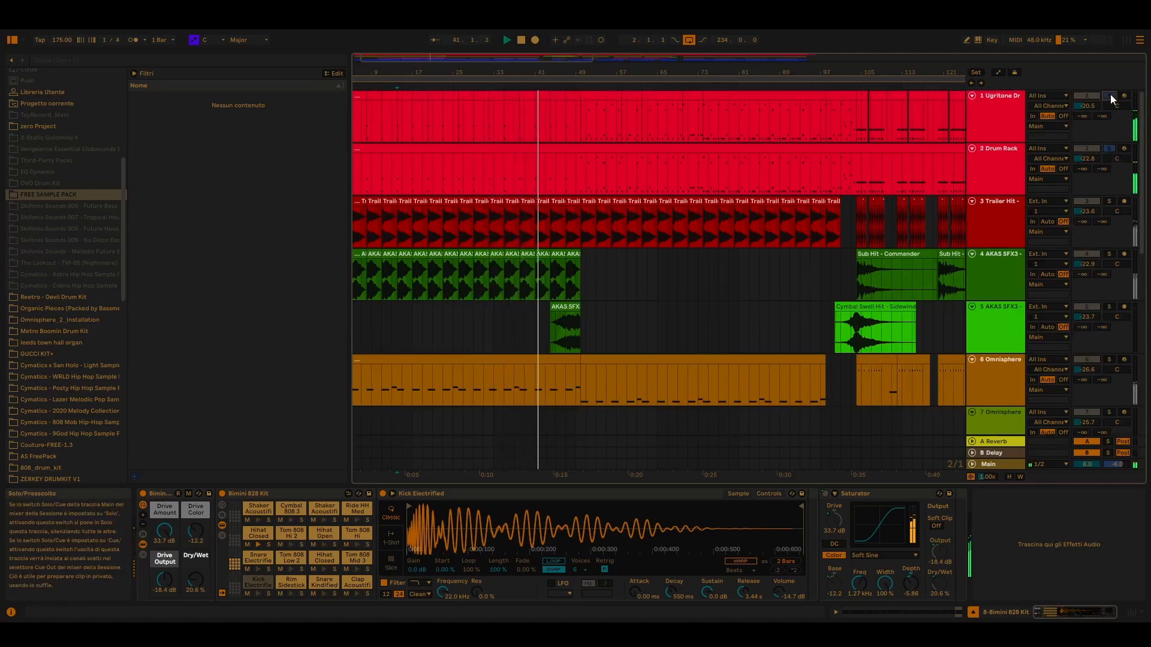
{"action": "left_click", "coordinate": [1110, 95]}
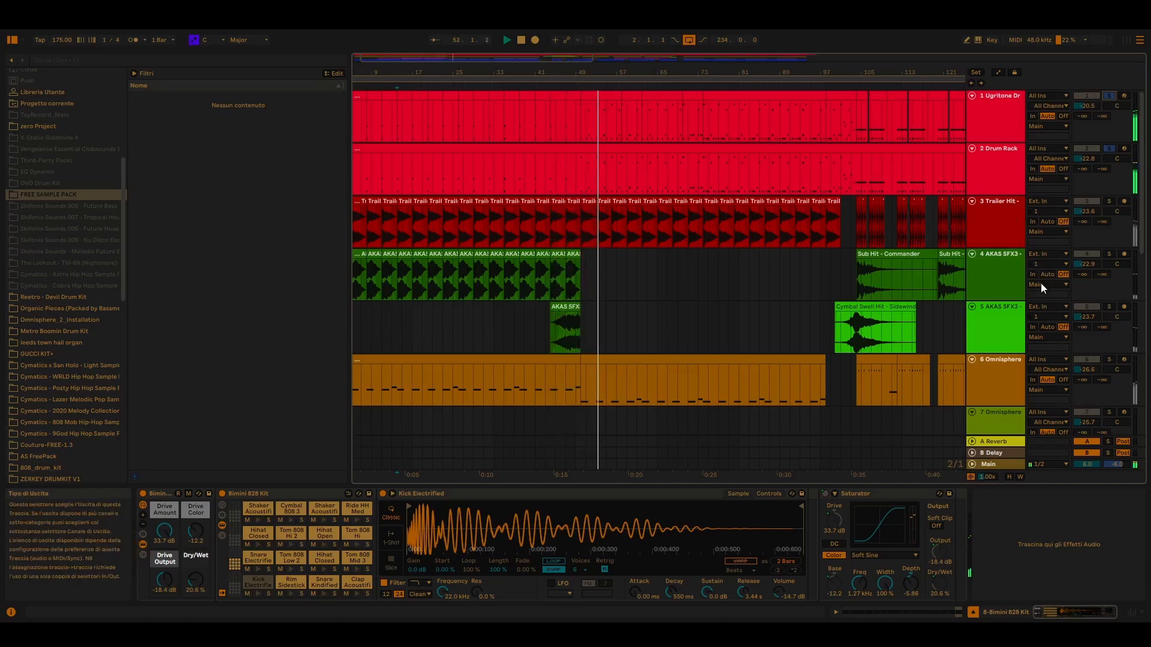
Add track 6 Omnisphere to the soloed mix, listen through to bar 104, and stop playback
{"action": "scroll", "coordinate": [880, 266], "scroll_direction": "down", "scroll_amount": 4}
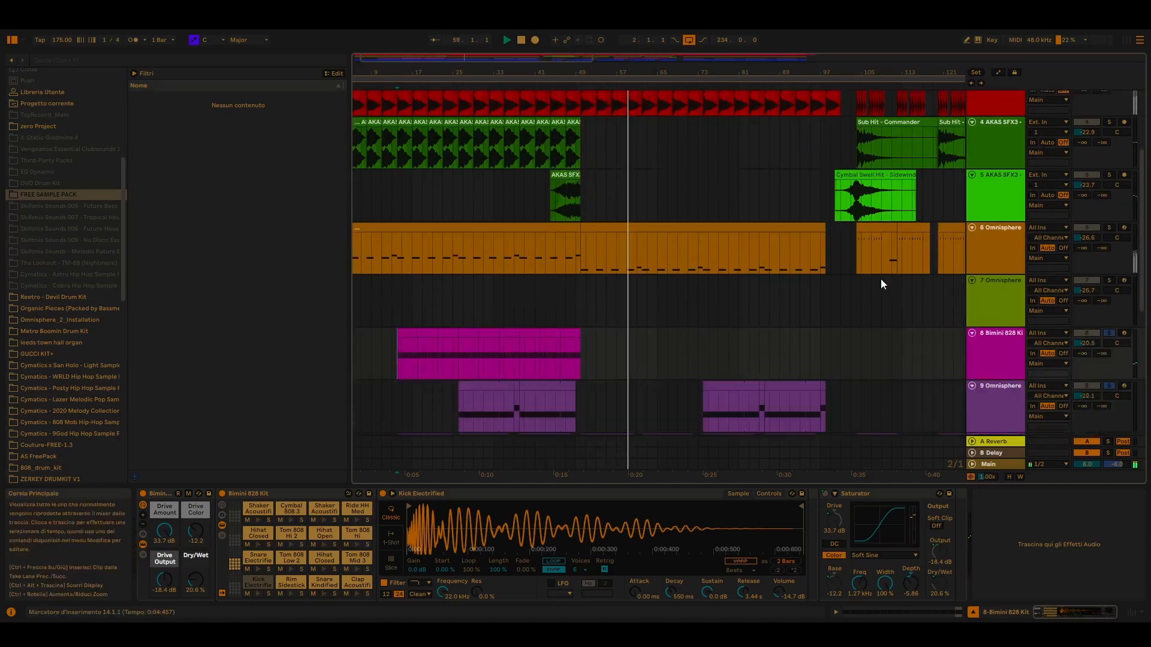
{"action": "scroll", "coordinate": [880, 279], "scroll_direction": "down", "scroll_amount": 3}
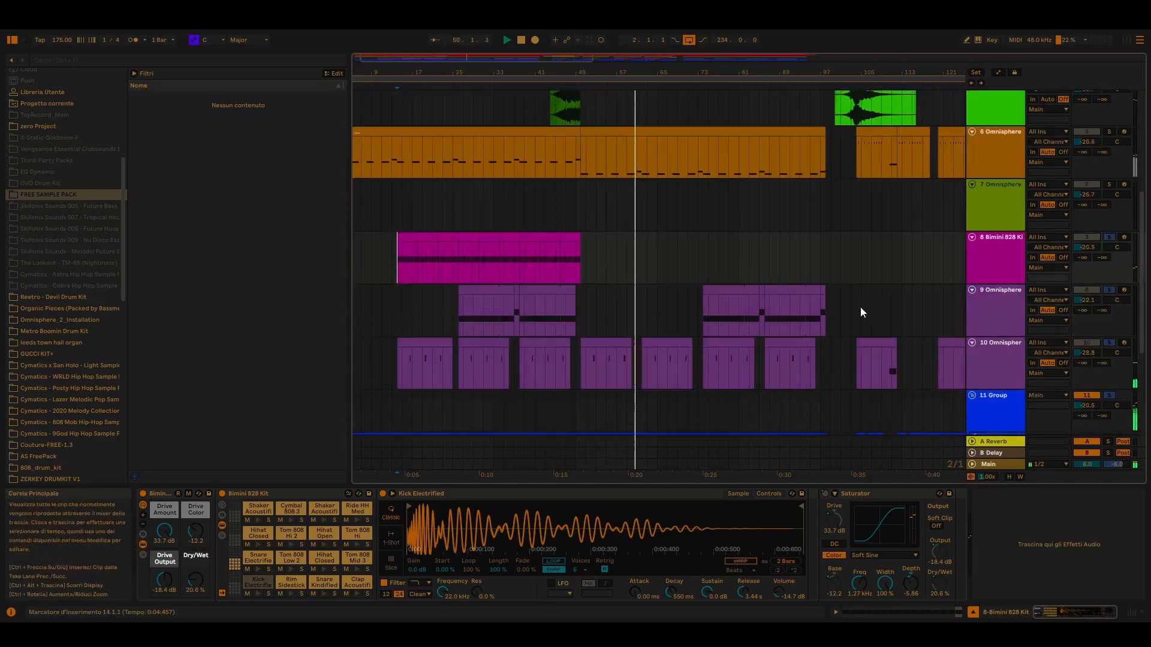
{"action": "left_click", "coordinate": [1110, 132]}
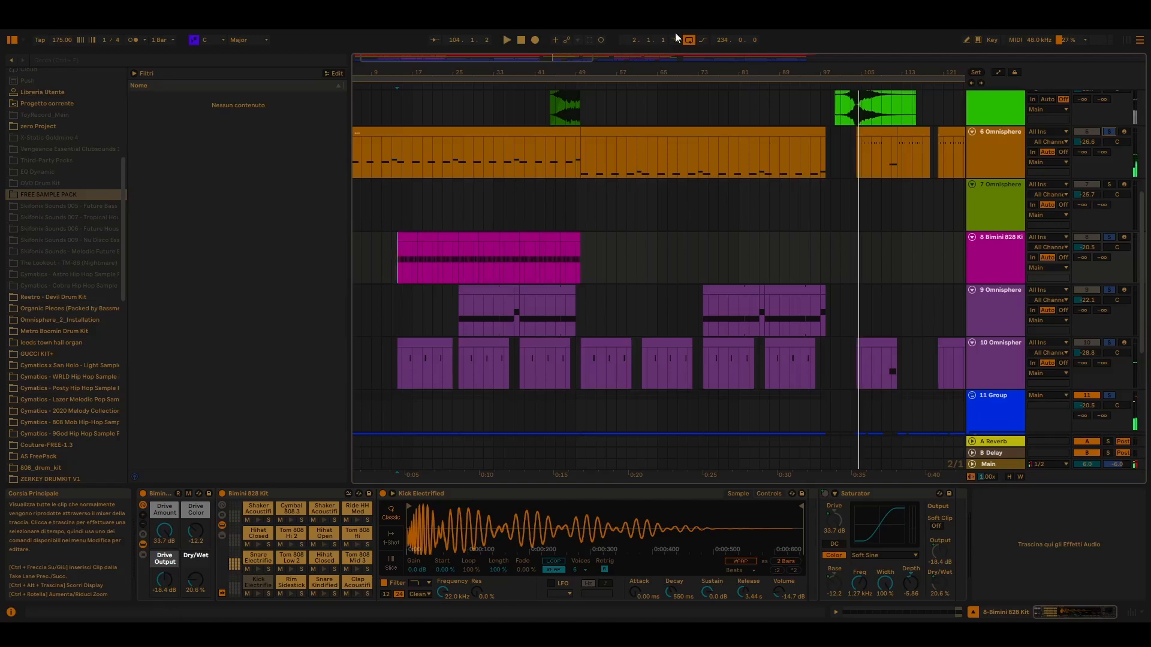
Examine the tracks of the section starting near bar 104 and set the playback position at bar 103 on the Ugritone drums track
{"action": "left_click_drag", "start_coordinate": [583, 60], "coordinate": [706, 67]}
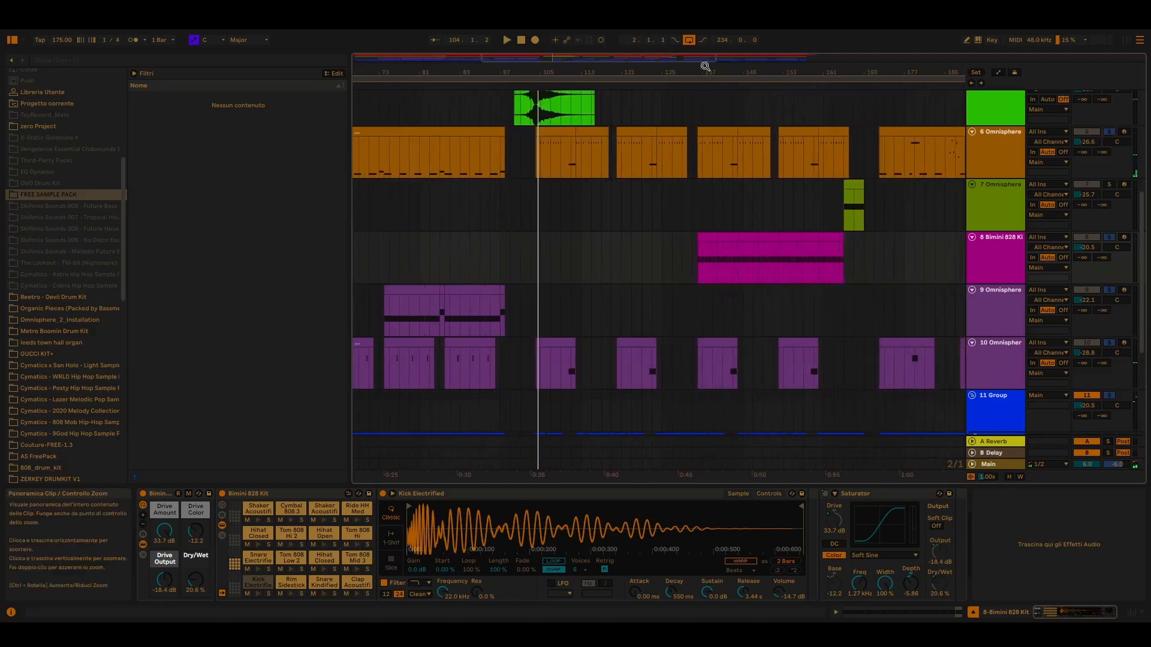
{"action": "scroll", "coordinate": [659, 216], "scroll_direction": "up", "scroll_amount": 3}
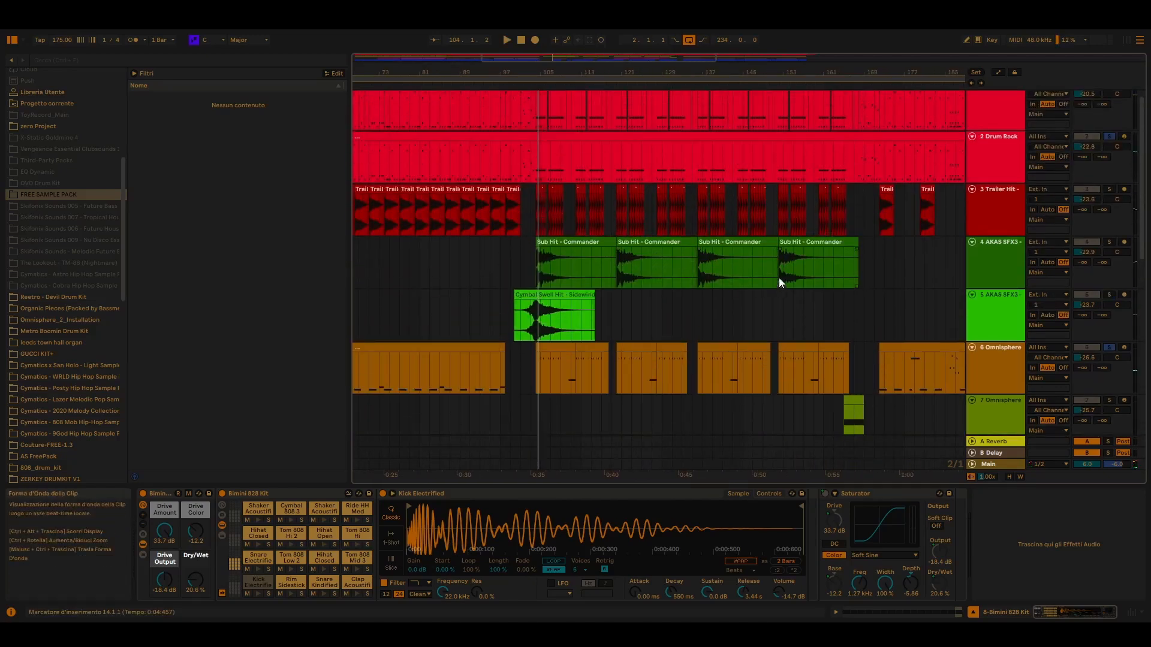
{"action": "scroll", "coordinate": [852, 197], "scroll_direction": "up", "scroll_amount": 1}
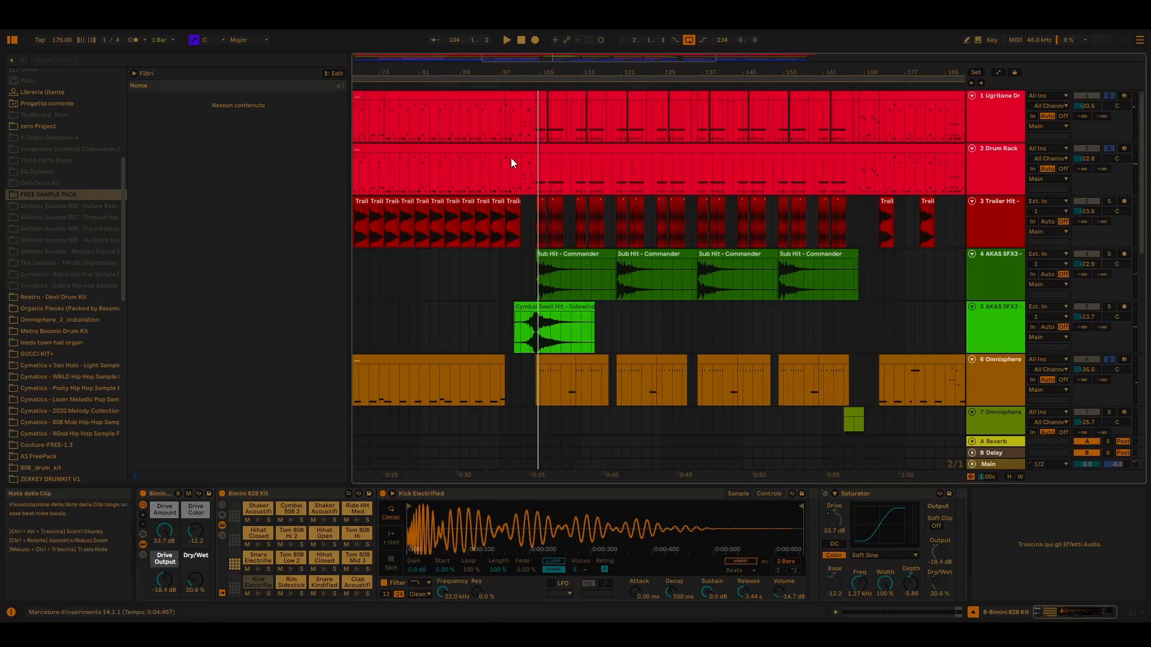
{"action": "left_click", "coordinate": [517, 332]}
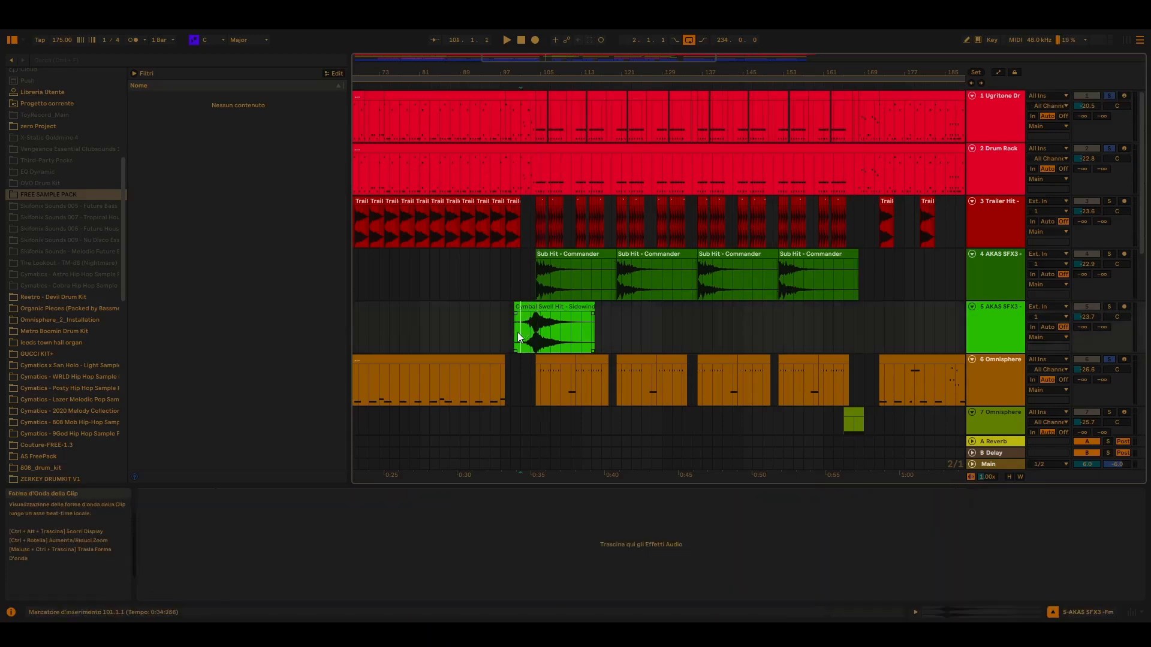
{"action": "left_click", "coordinate": [529, 127]}
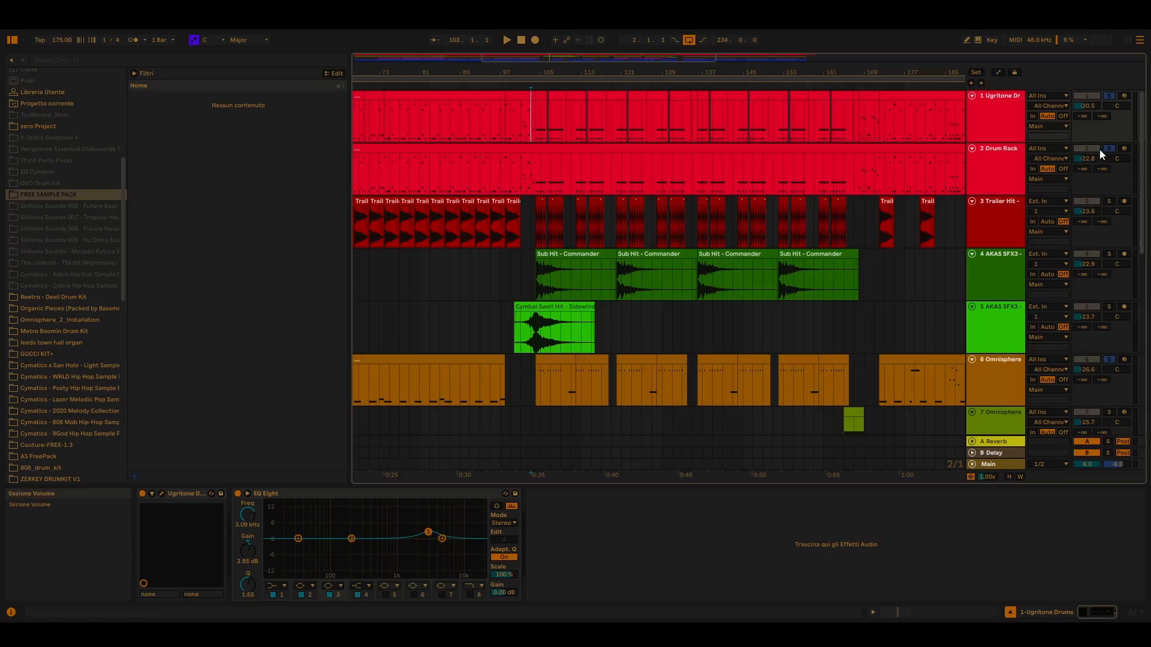
Solo the guitar group on track 11 and play its clips from the start of the section near bar 104
{"action": "scroll", "coordinate": [793, 317], "scroll_direction": "down", "scroll_amount": 10}
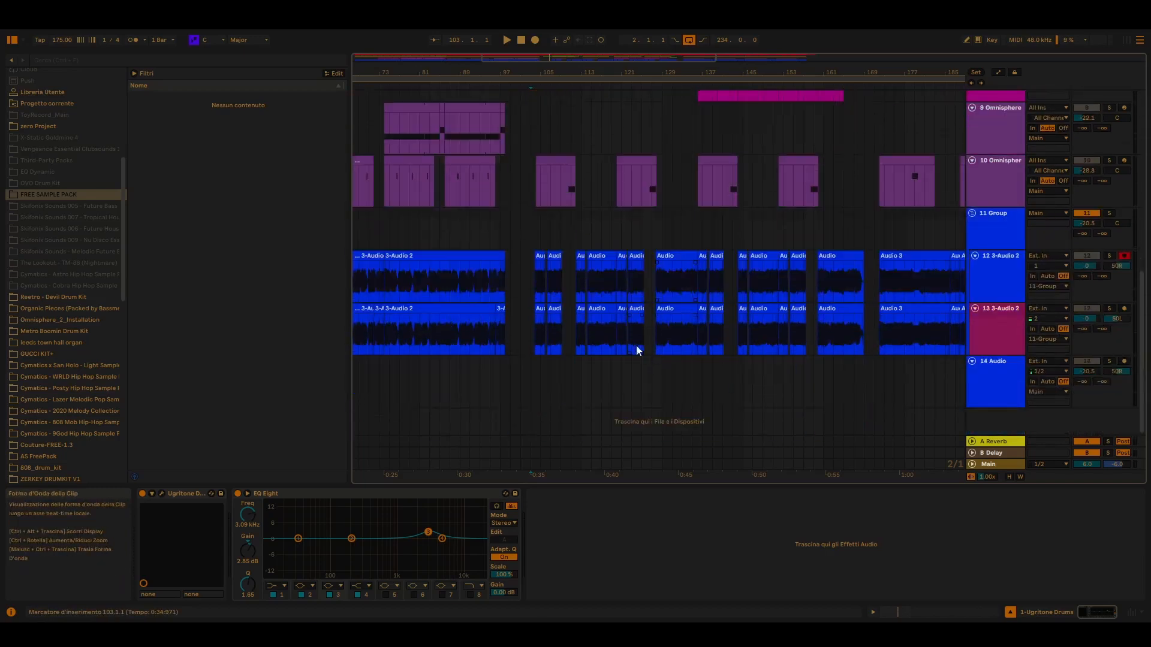
{"action": "left_click", "coordinate": [534, 279]}
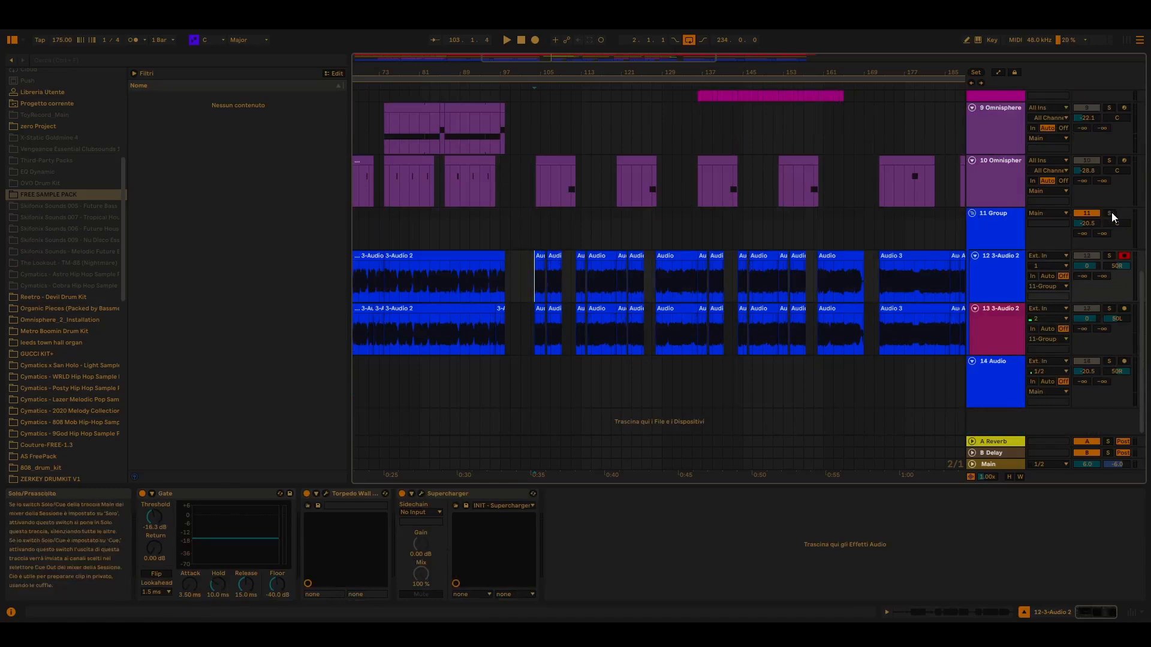
{"action": "key", "text": "space"}
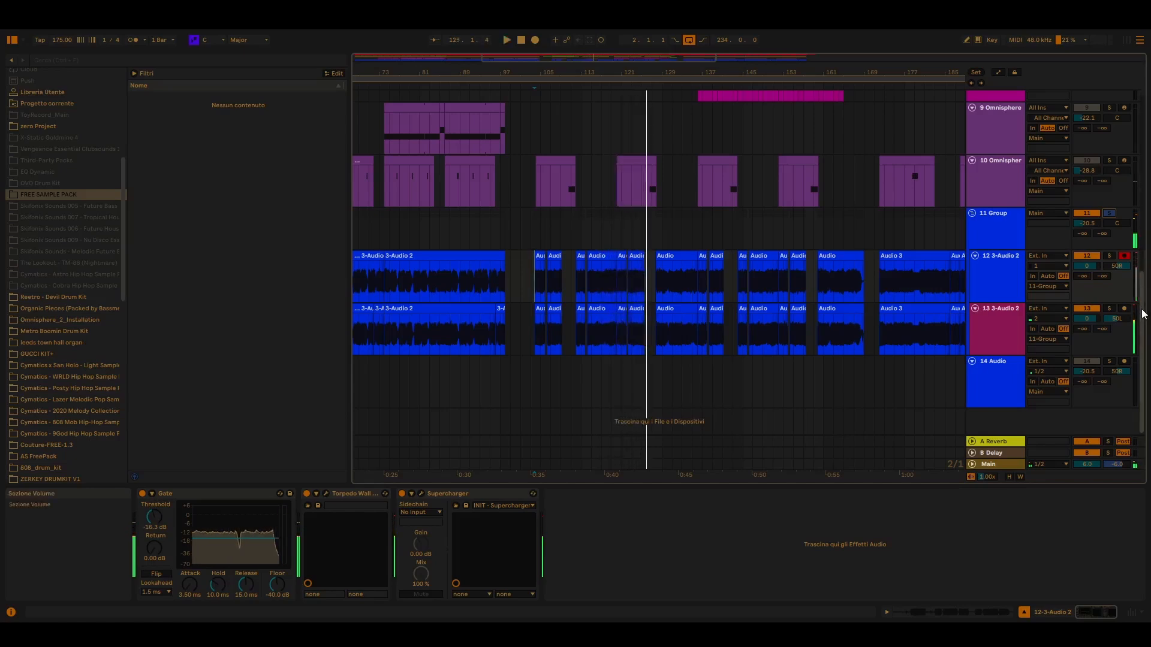
Stop the guitar playback, then solo the Ugritone drums on track 1 and play the same section
{"action": "scroll", "coordinate": [1142, 315], "scroll_direction": "up", "scroll_amount": 10}
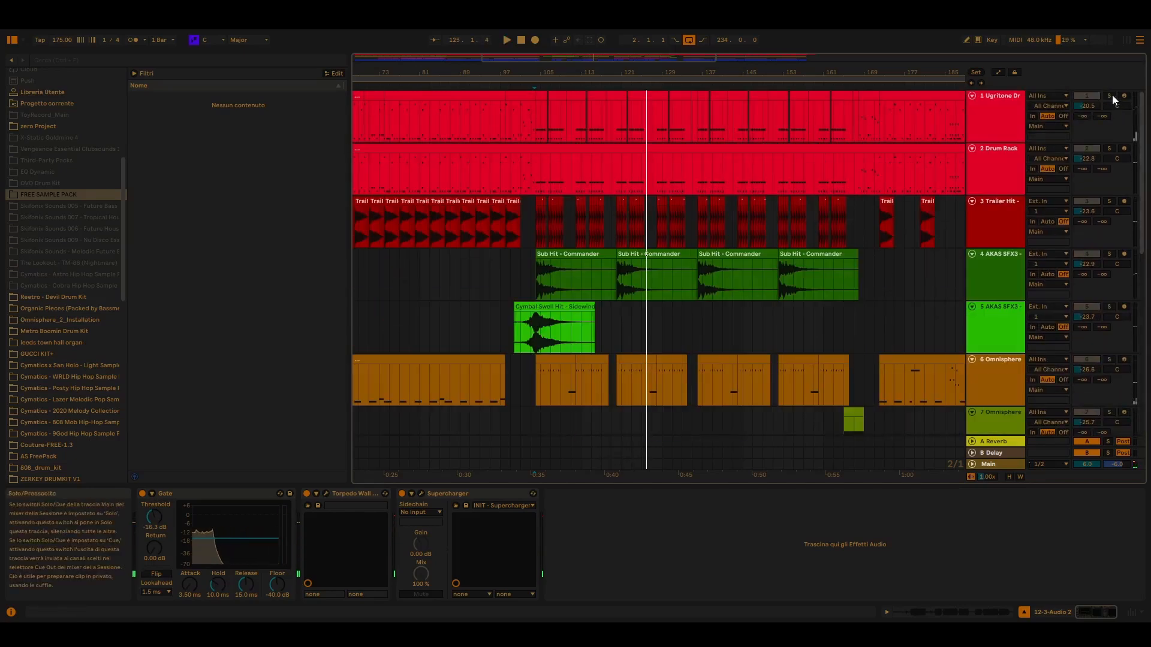
{"action": "key", "text": "space"}
{"action": "left_click", "coordinate": [1110, 95]}
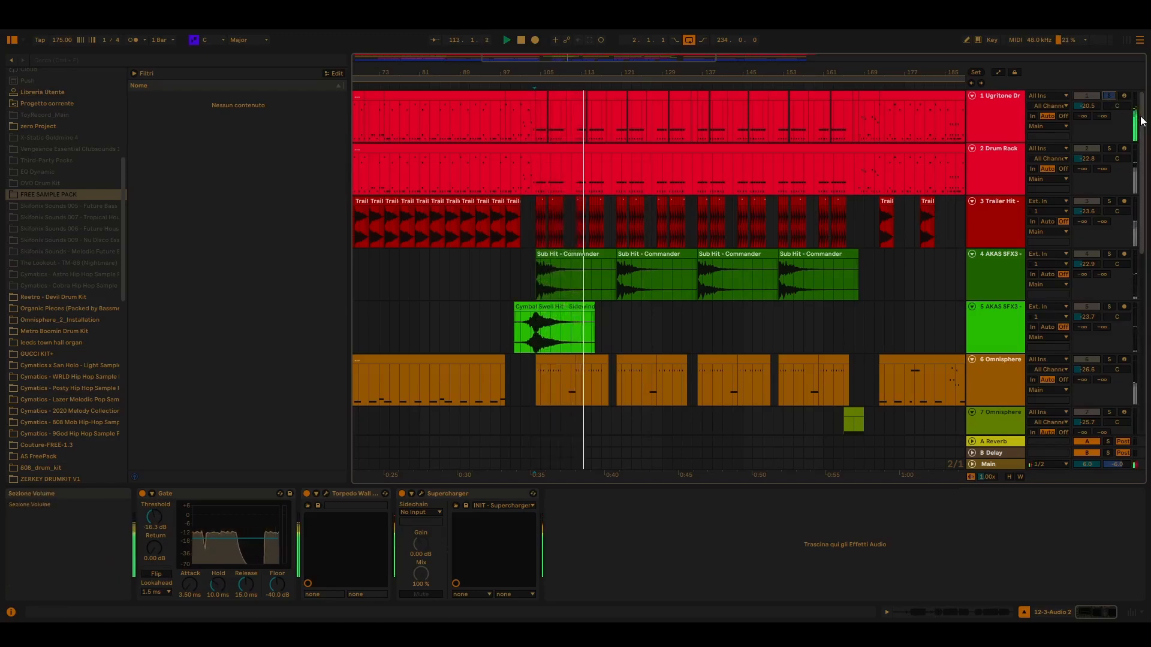
Solo track 6 Omnisphere, play it from bar 104, and stop playback
{"action": "scroll", "coordinate": [1142, 119], "scroll_direction": "down", "scroll_amount": 3}
{"action": "scroll", "coordinate": [1133, 174], "scroll_direction": "down", "scroll_amount": 2}
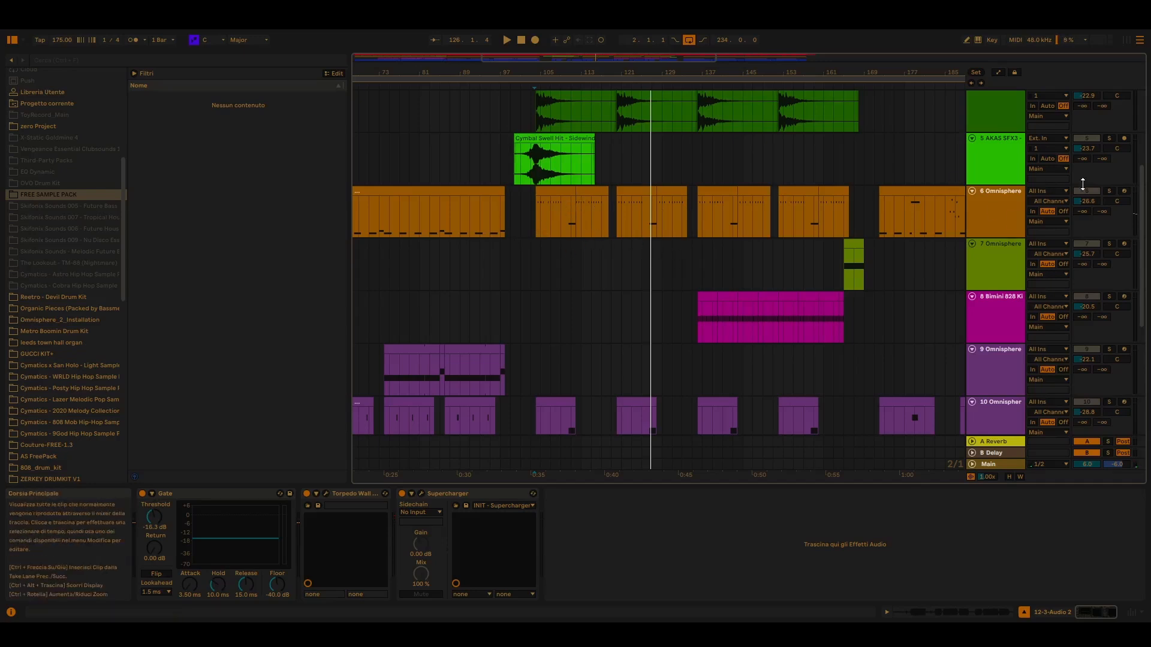
{"action": "left_click", "coordinate": [1110, 192]}
{"action": "left_click", "coordinate": [557, 233]}
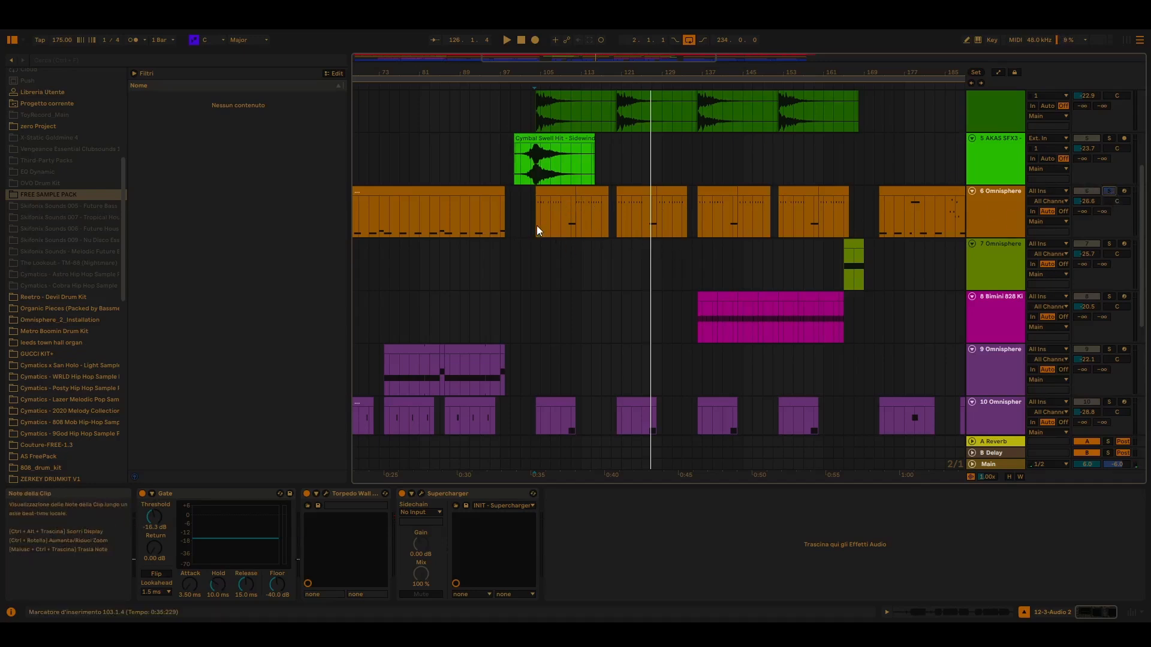
{"action": "left_click", "coordinate": [537, 228]}
{"action": "key", "text": "space"}
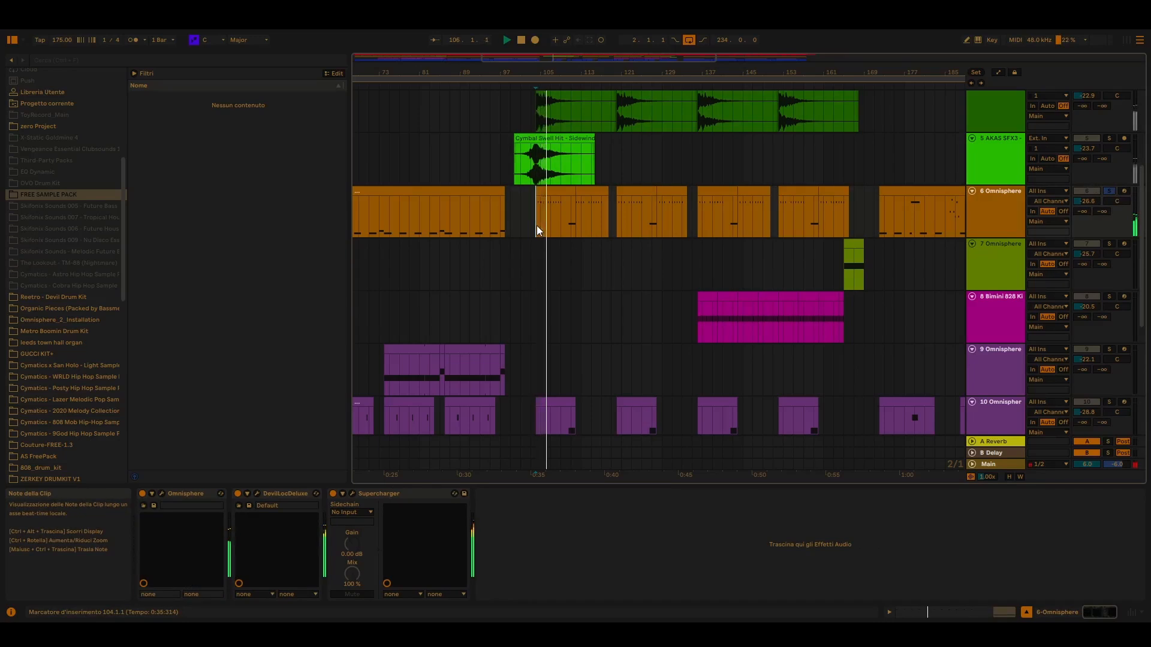
{"action": "key", "text": "space"}
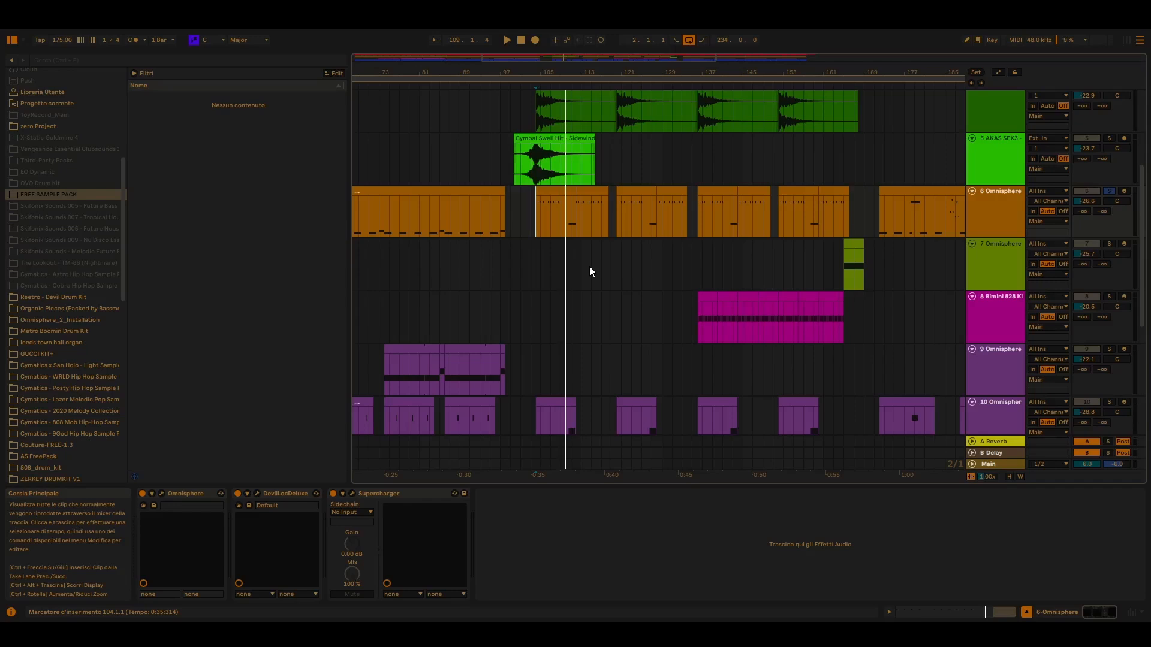
Play track 6 Omnisphere together with the guitar group, stop at bar 112, and solo track 10 Omnisphere
{"action": "scroll", "coordinate": [589, 266], "scroll_direction": "down", "scroll_amount": 2}
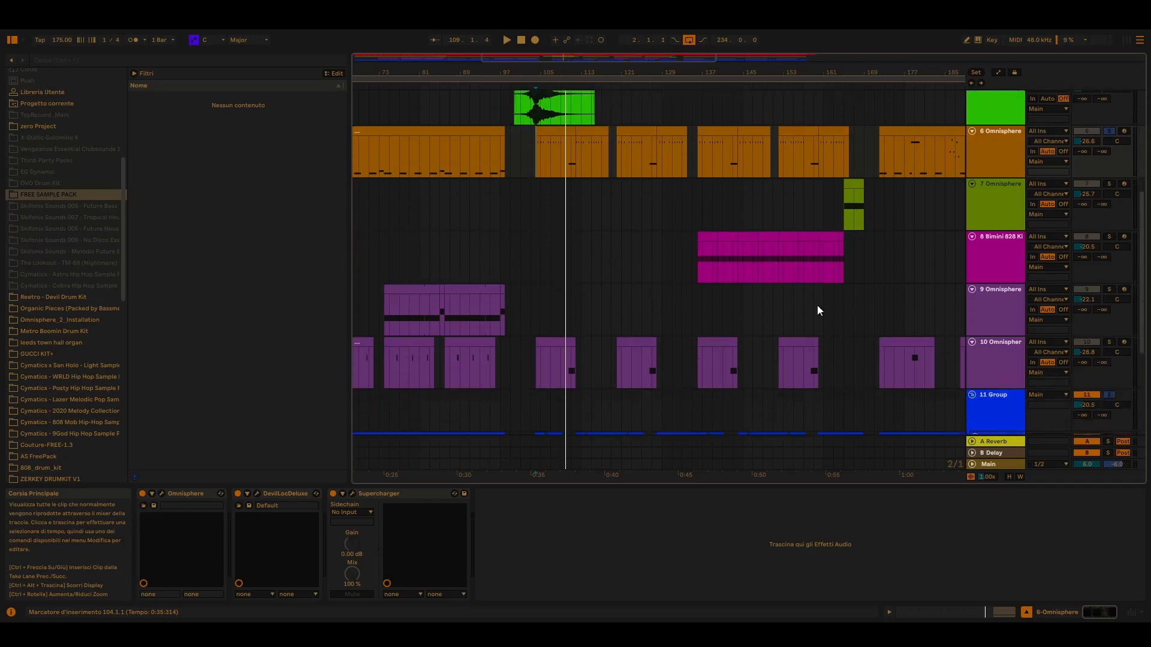
{"action": "left_click", "coordinate": [1109, 341]}
{"action": "key", "text": "space"}
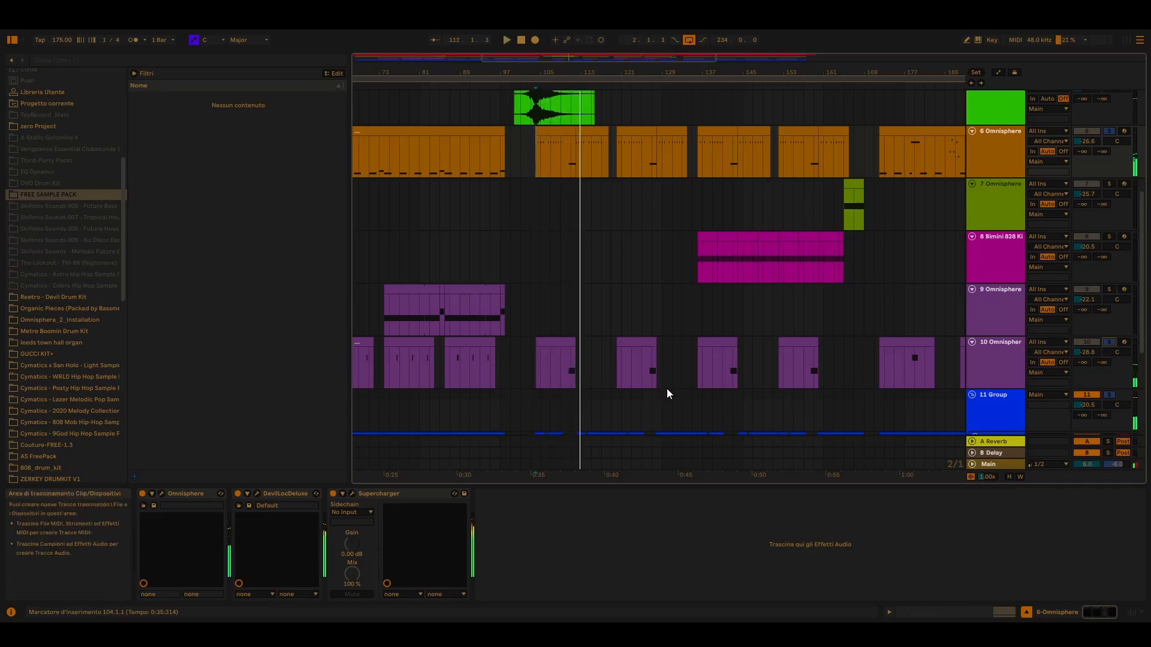
{"action": "key", "text": "space"}
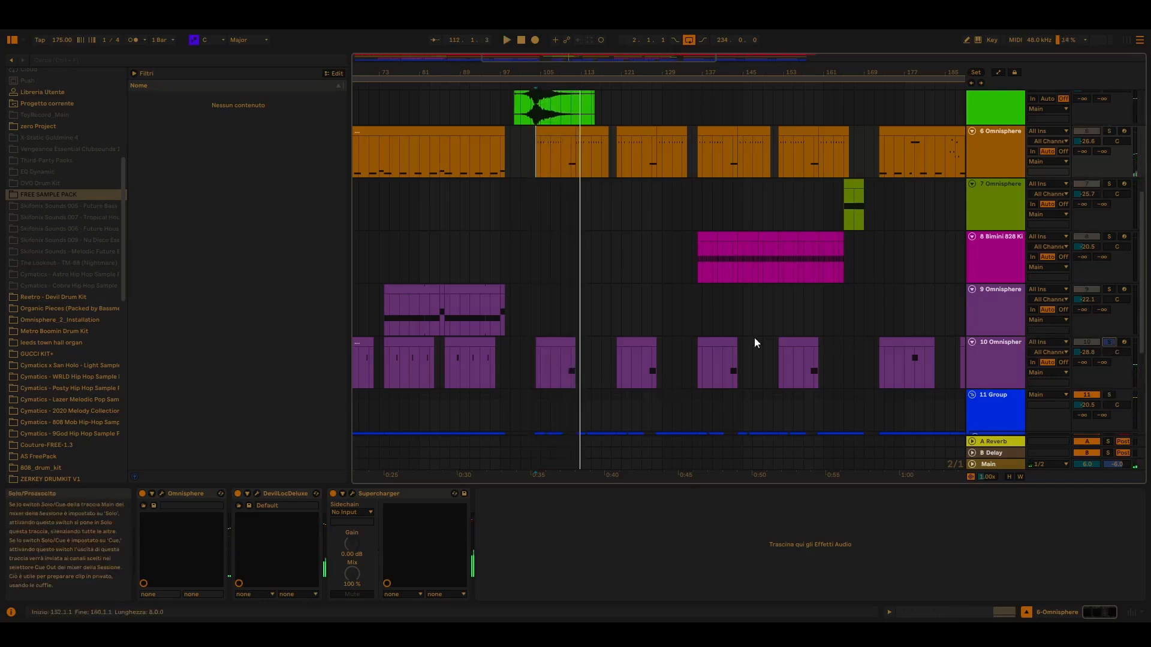
Audition the soloed track 10 Omnisphere from bar 109 and again from bar 89
{"action": "left_click", "coordinate": [559, 378]}
{"action": "key", "text": "space"}
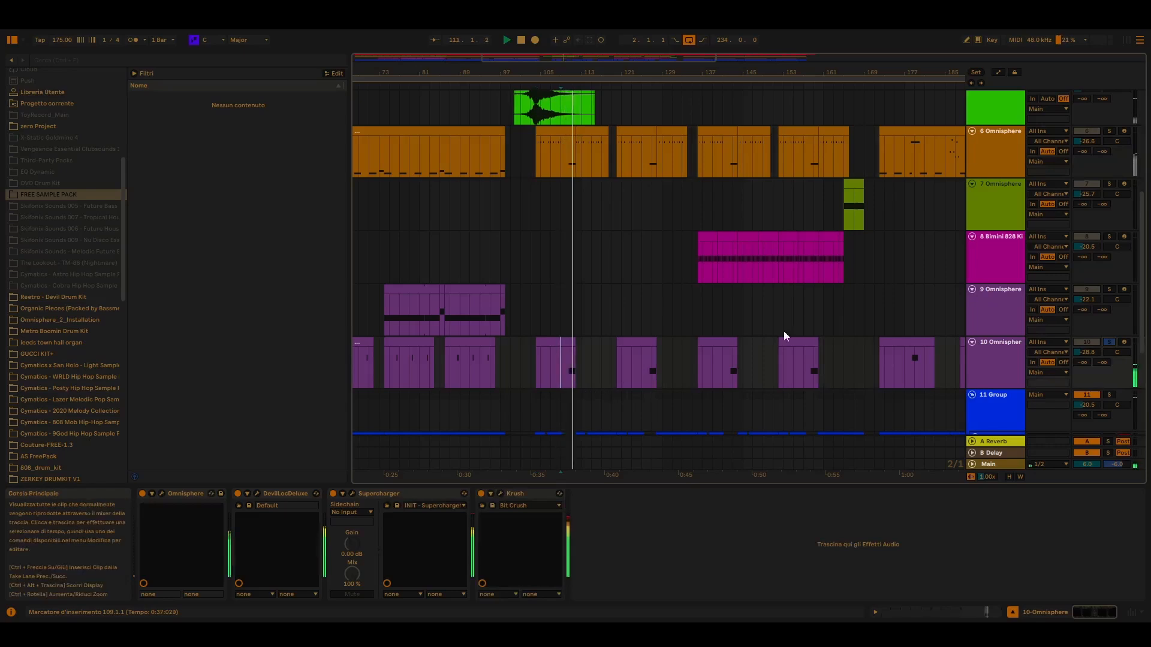
{"action": "left_click", "coordinate": [462, 361]}
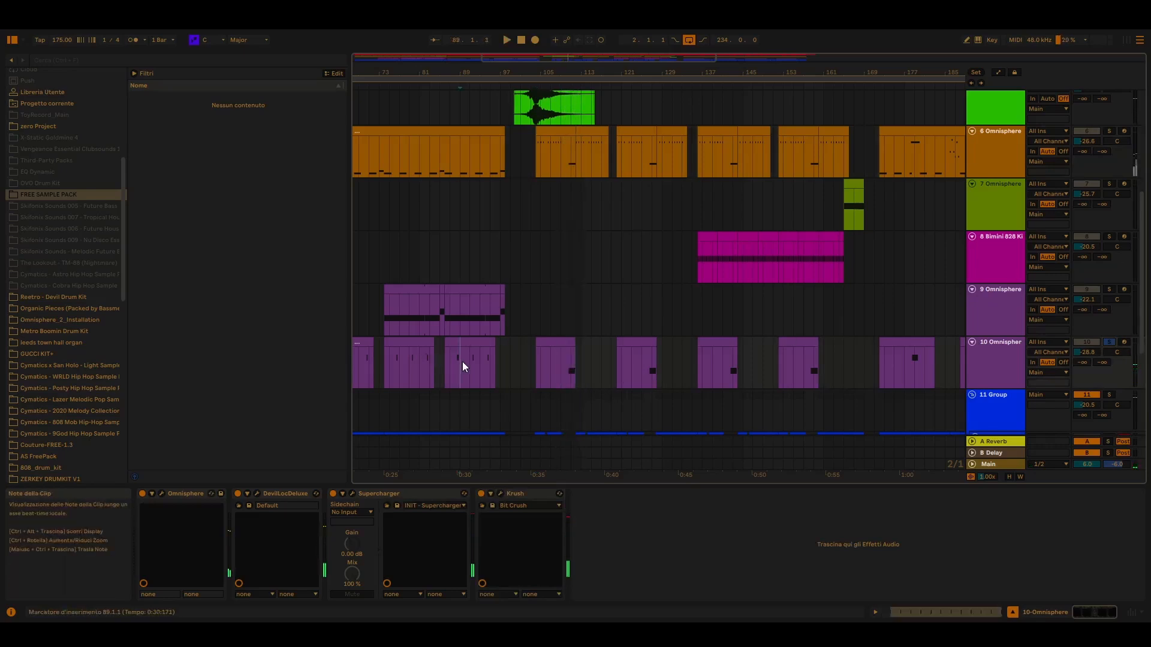
{"action": "key", "text": "space"}
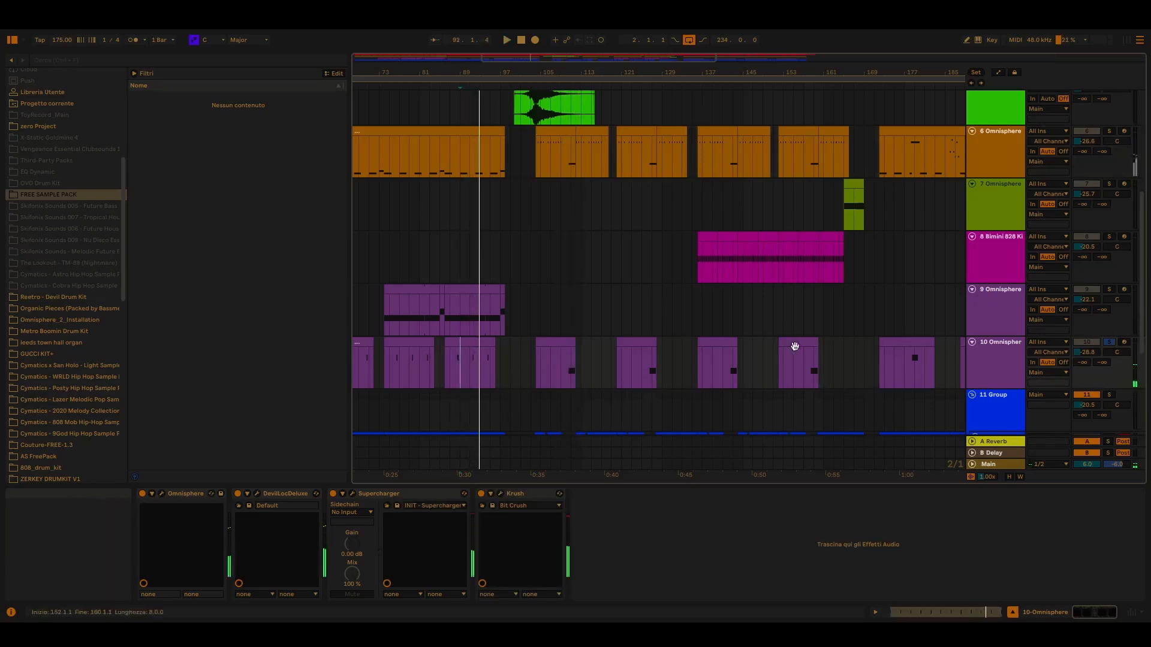
Play tracks 6 and 10 from bar 104 and bring the Ugritone drums on track 1 into the soloed mix
{"action": "left_click", "coordinate": [535, 367]}
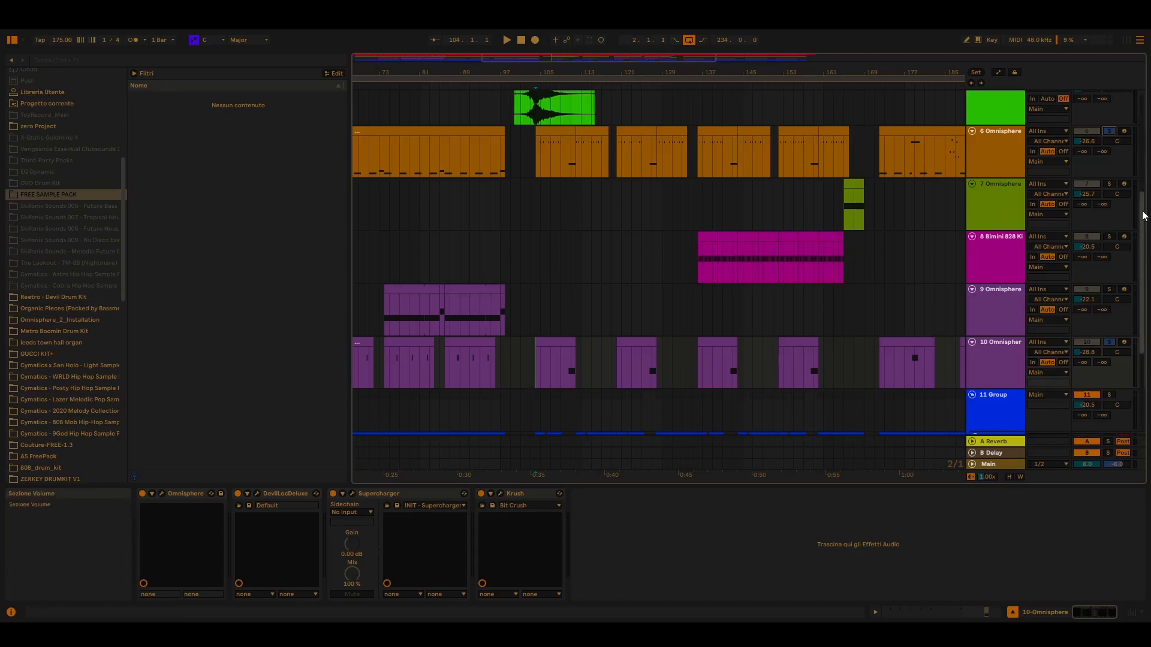
{"action": "scroll", "coordinate": [1144, 215], "scroll_direction": "up", "scroll_amount": 5}
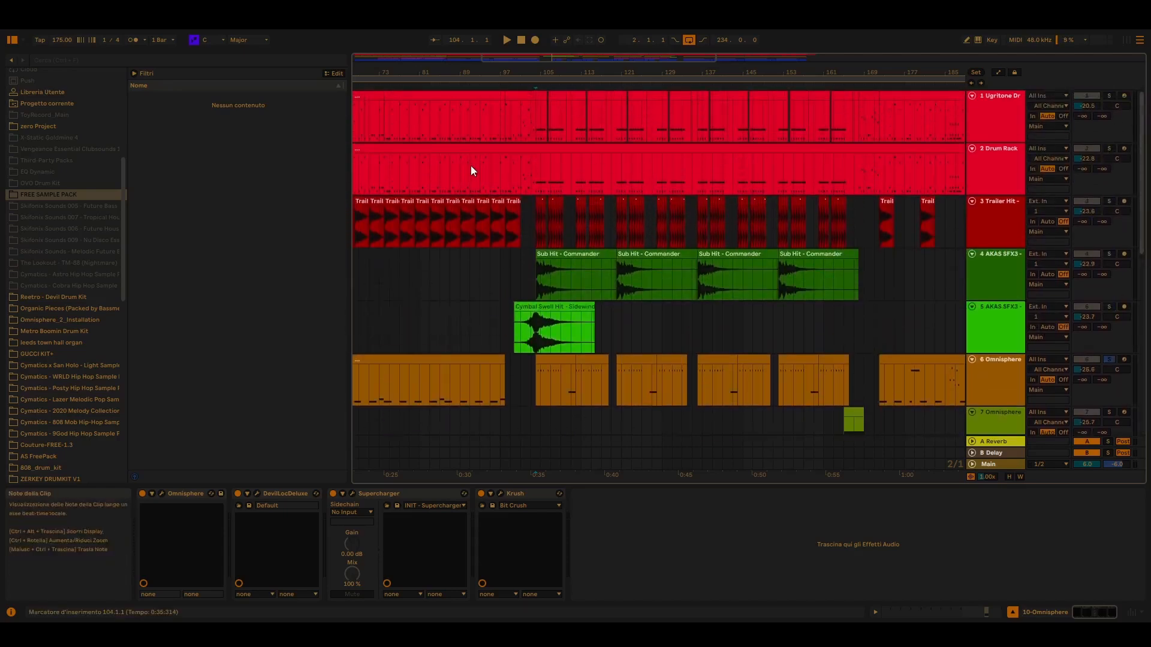
{"action": "key", "text": "space"}
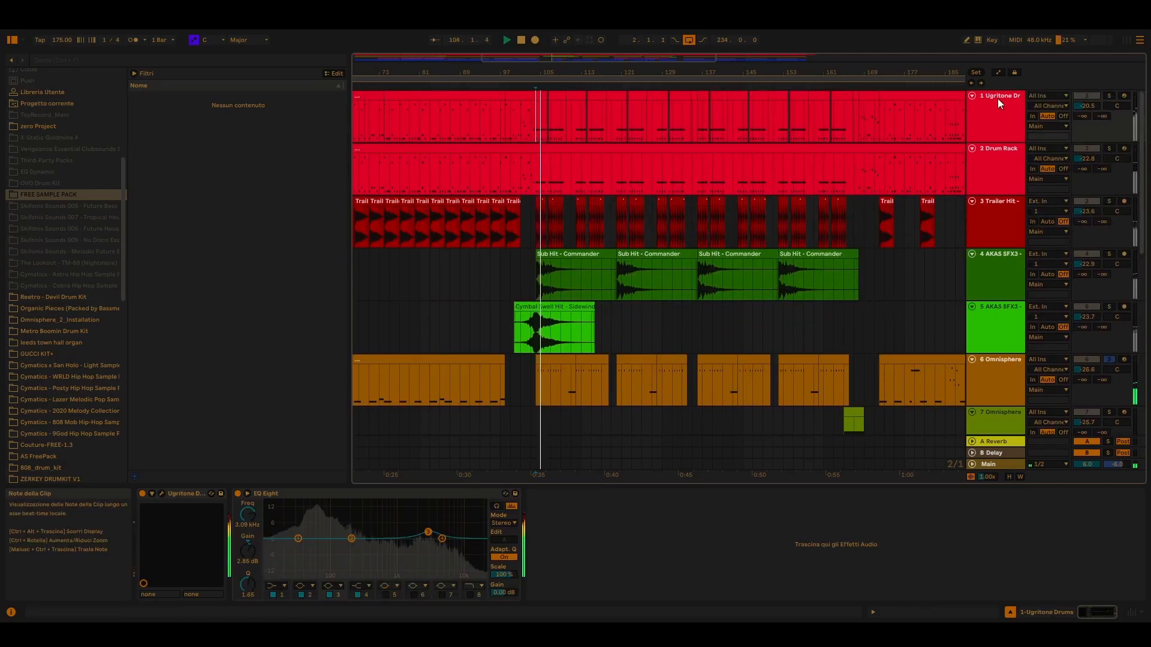
{"action": "left_click", "coordinate": [1111, 95]}
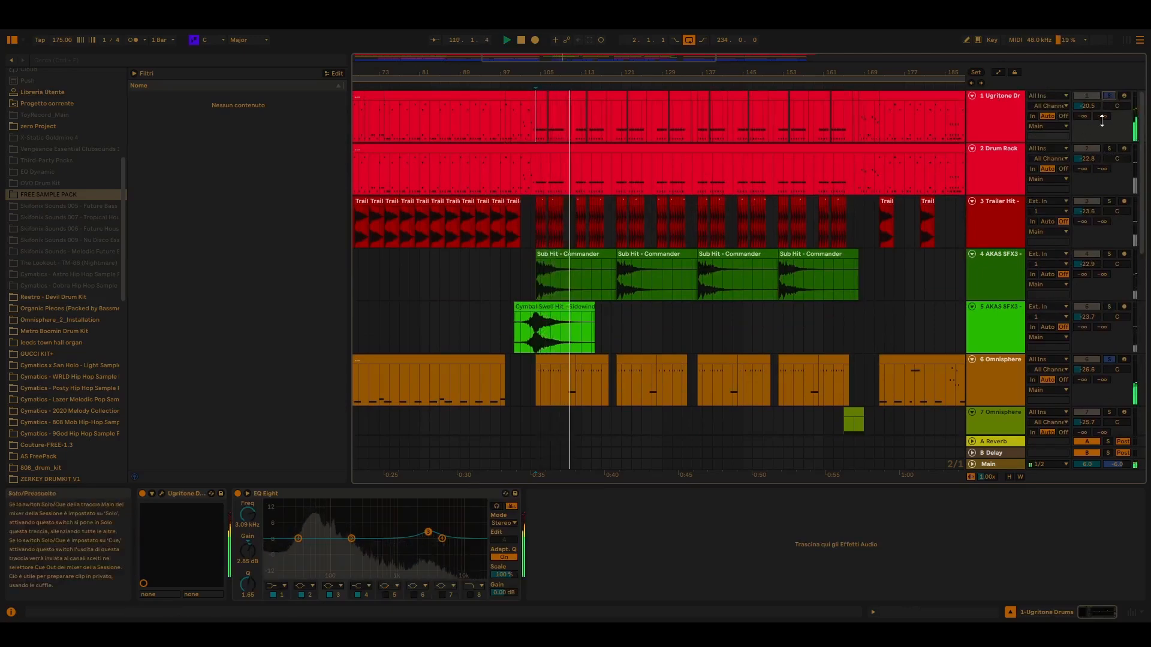
Add the guitar group on track 11 to the soloed mix, listen, and stop playback at bar 122
{"action": "scroll", "coordinate": [829, 405], "scroll_direction": "down", "scroll_amount": 10}
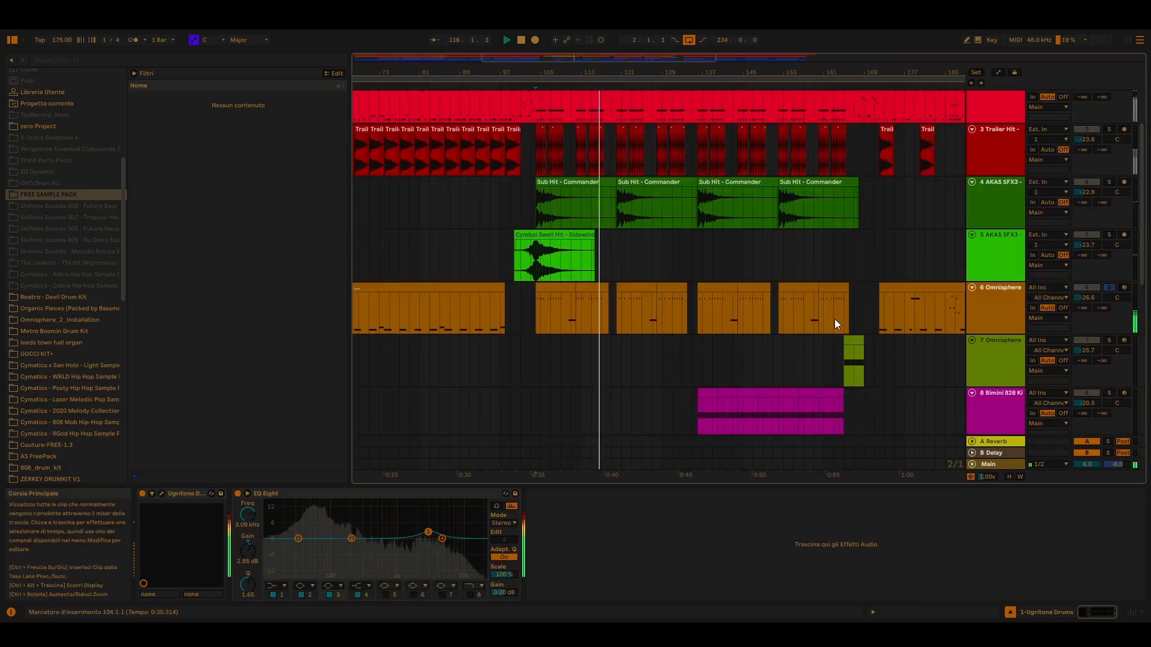
{"action": "scroll", "coordinate": [905, 367], "scroll_direction": "down", "scroll_amount": 2}
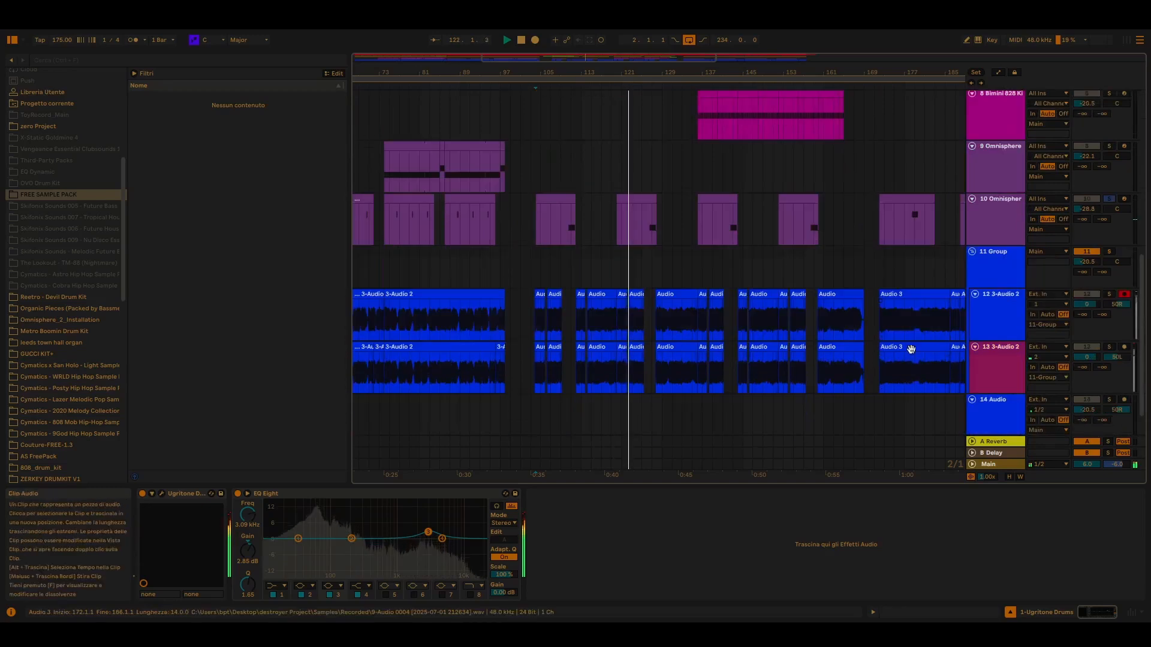
{"action": "left_click", "coordinate": [1109, 251]}
{"action": "key", "text": "space"}
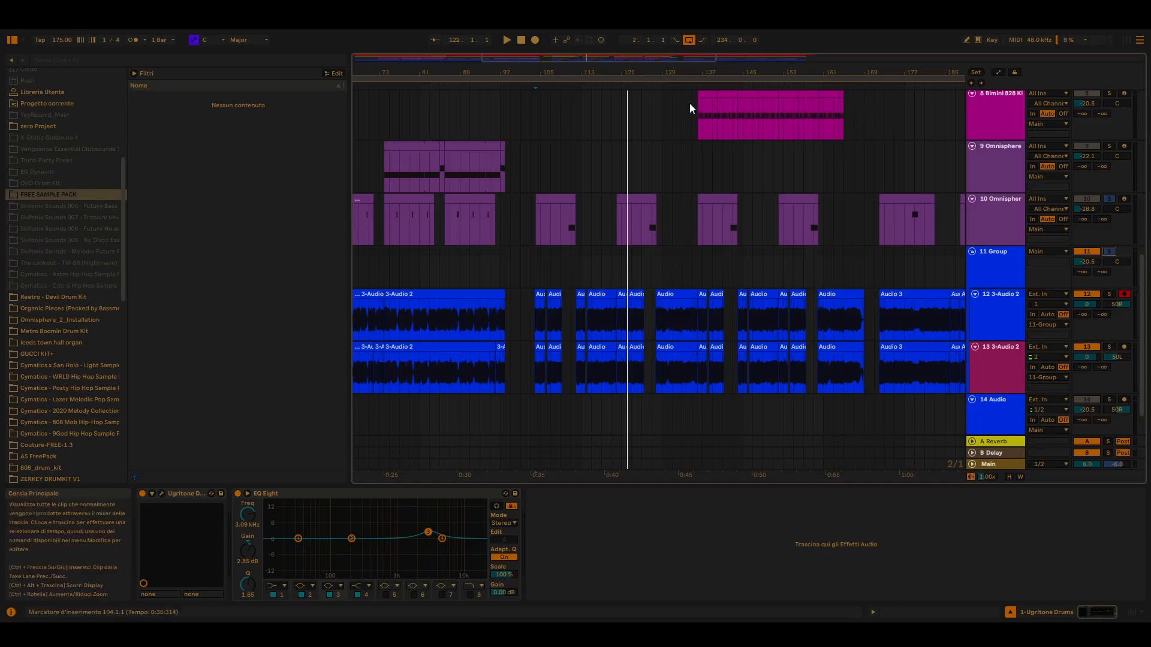
Start playback from bar 136 at the Bimini 828 Kit clip on track 8 and clear the solos to hear every track
{"action": "left_click", "coordinate": [699, 117]}
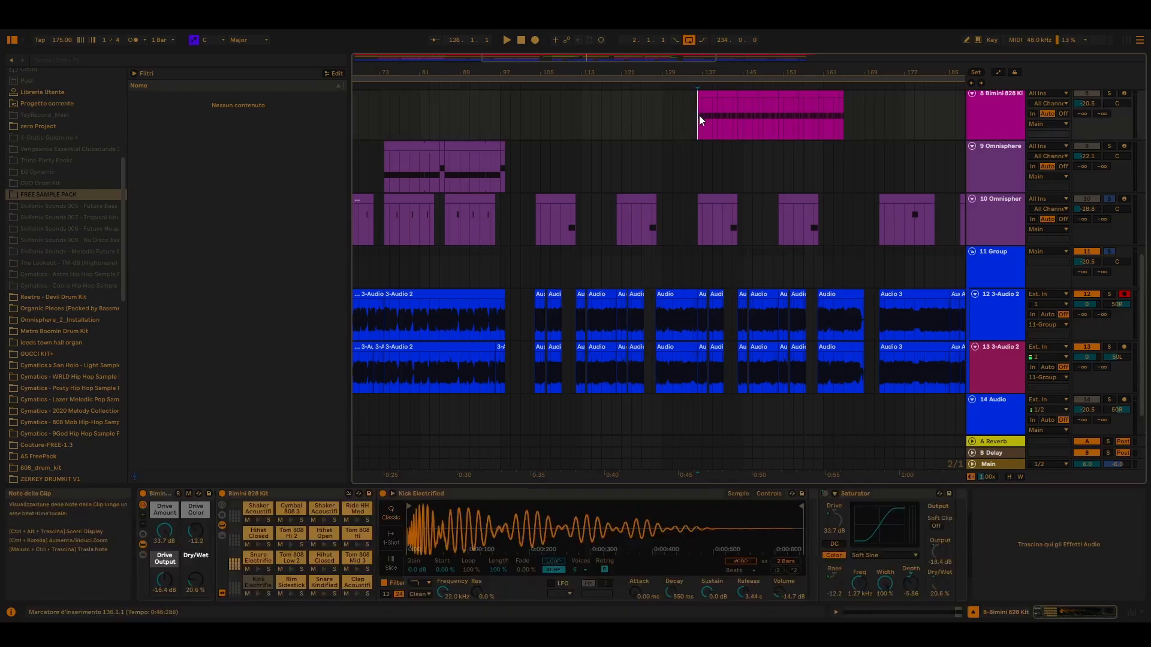
{"action": "left_click", "coordinate": [1110, 94]}
{"action": "key", "text": "space"}
{"action": "left_click", "coordinate": [1111, 94]}
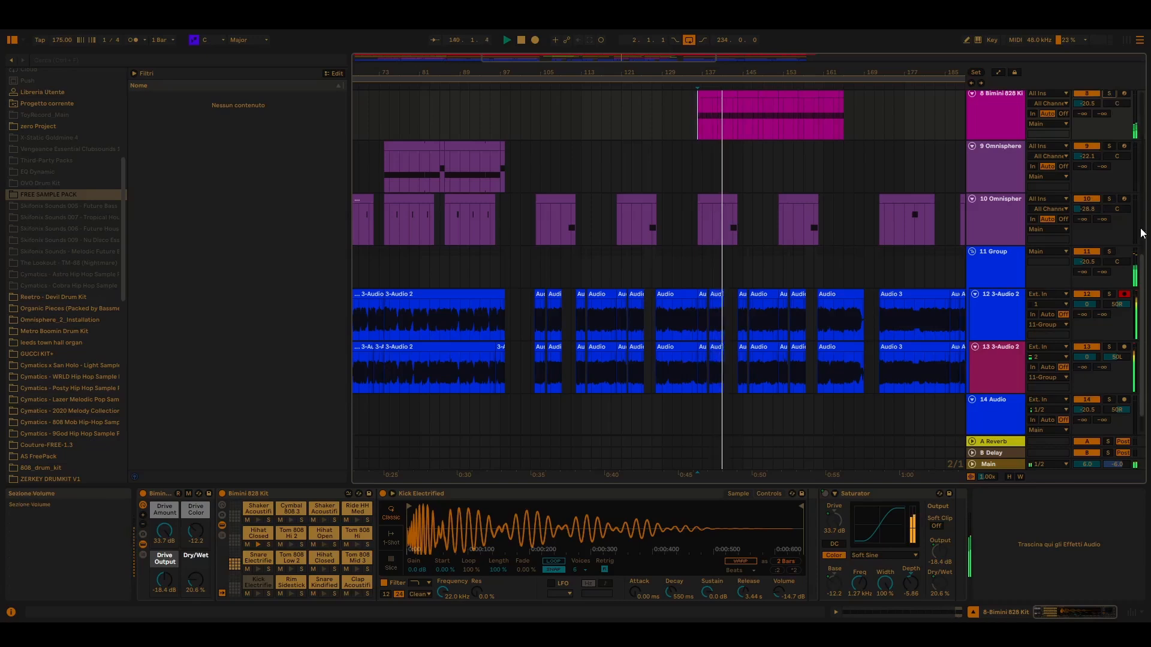
Follow the full mix across the tracks up to bar 165 and stop playback
{"action": "scroll", "coordinate": [1143, 262], "scroll_direction": "up", "scroll_amount": 2}
{"action": "left_click_drag", "start_coordinate": [1143, 262], "coordinate": [1146, 187]}
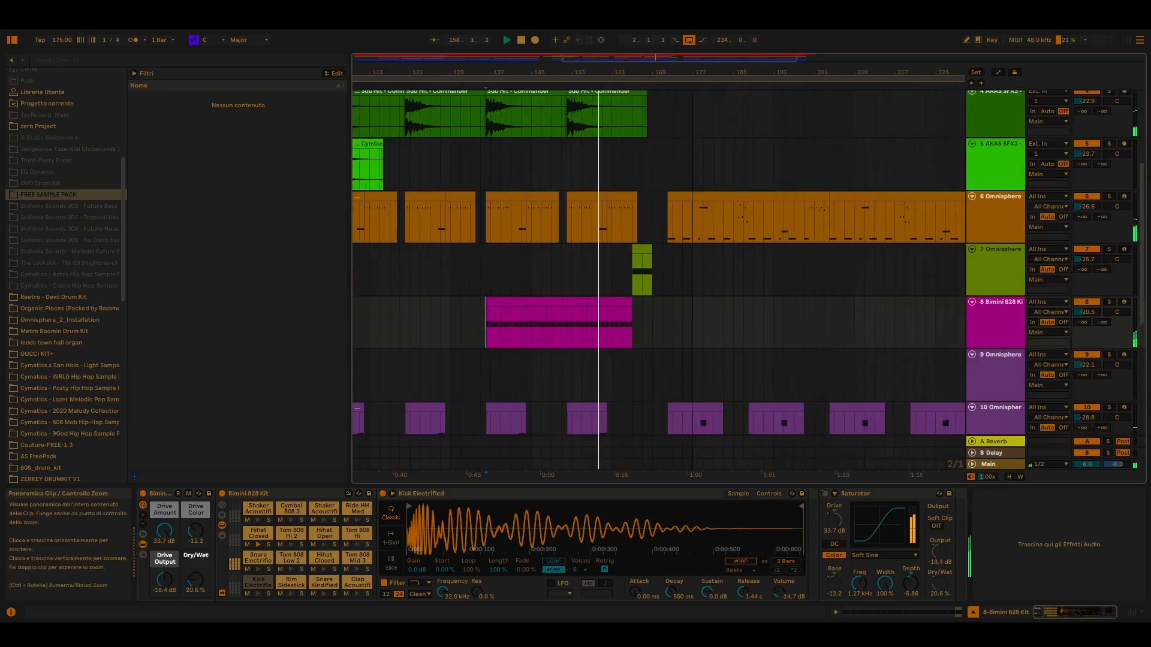
{"action": "scroll", "coordinate": [753, 340], "scroll_direction": "up", "scroll_amount": 1}
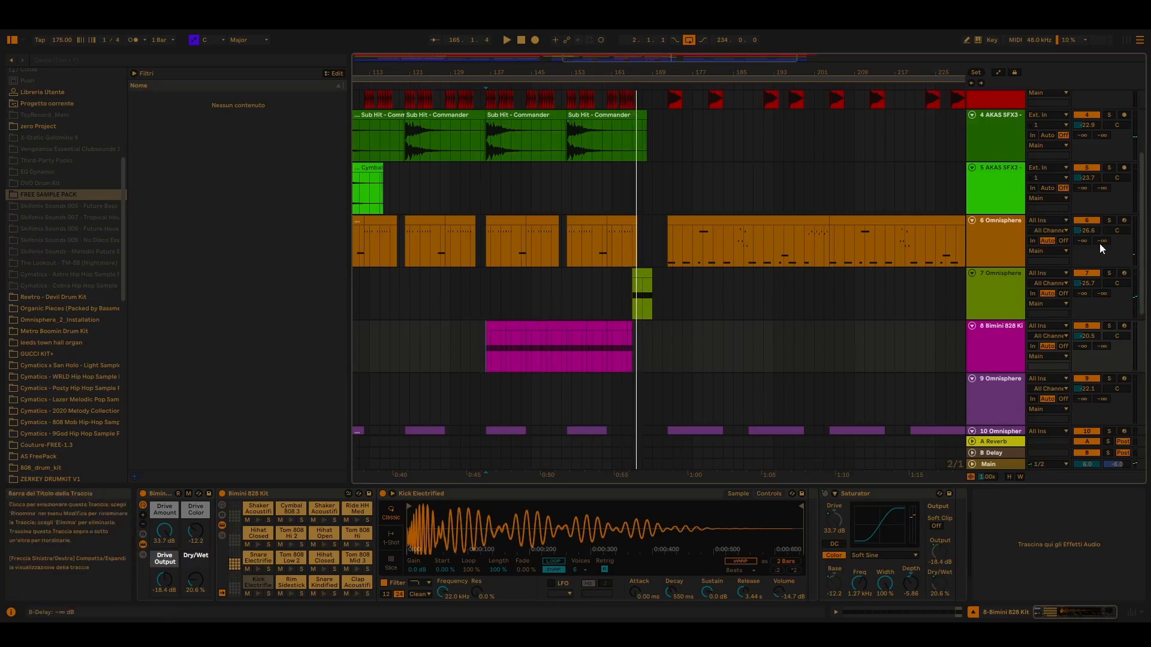
{"action": "left_click_drag", "start_coordinate": [1142, 224], "coordinate": [1141, 162]}
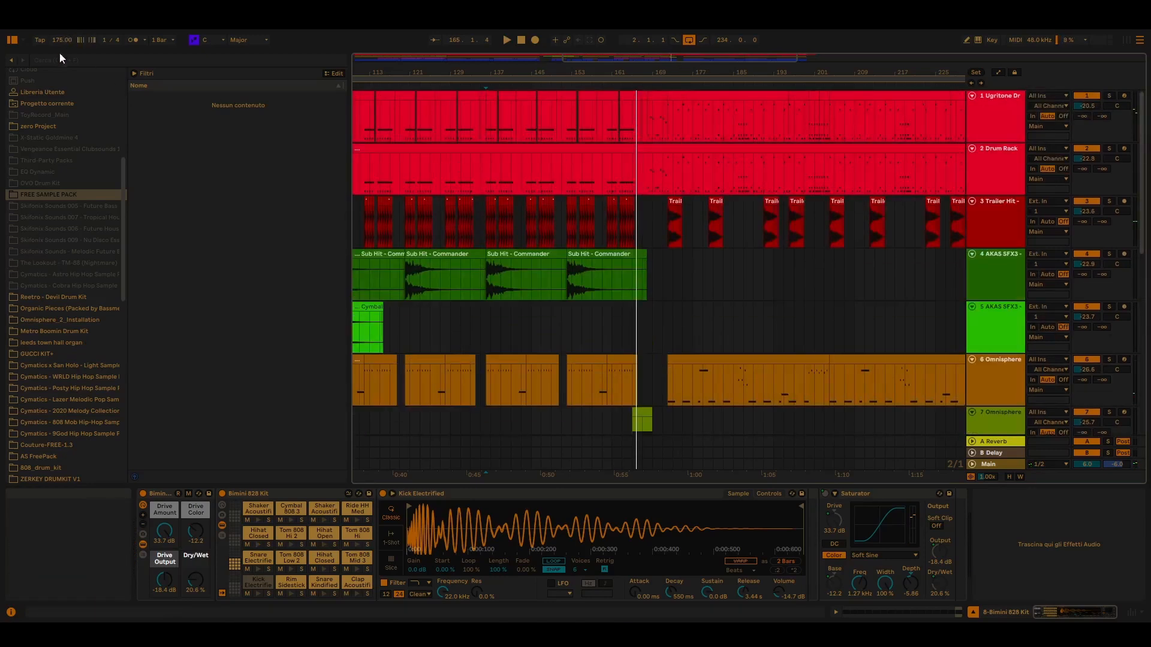
Set the playback position at bar 157 on the Ugritone drums track and at bar 161 on track 5
{"action": "left_click", "coordinate": [591, 113]}
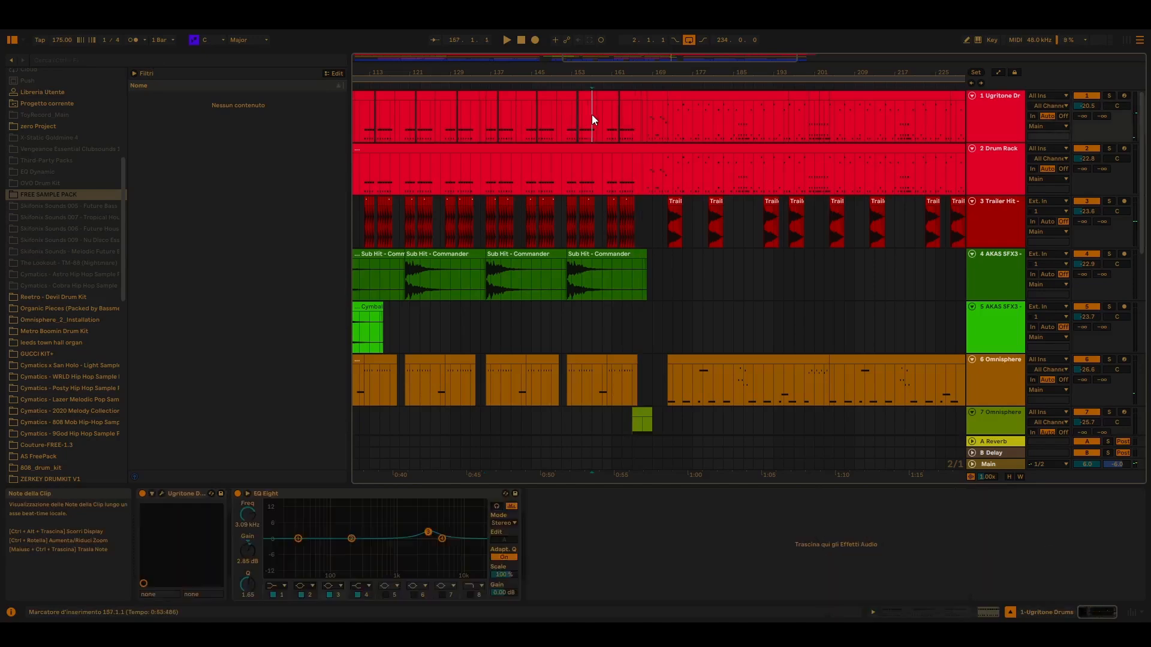
{"action": "left_click", "coordinate": [758, 118]}
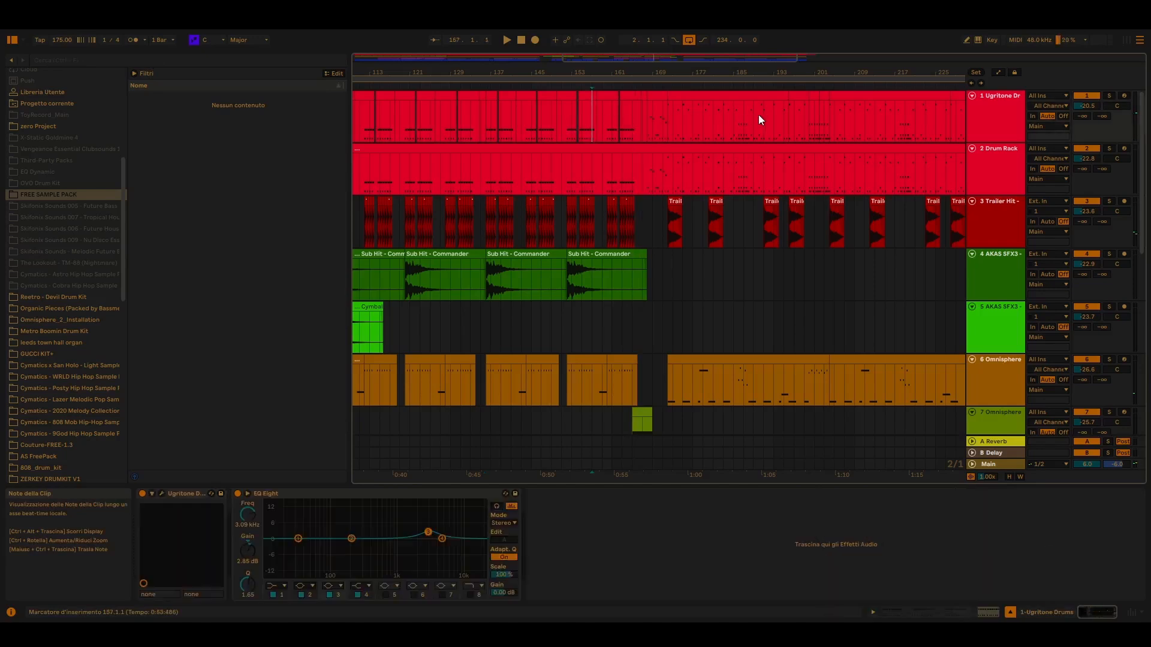
{"action": "left_click", "coordinate": [616, 332]}
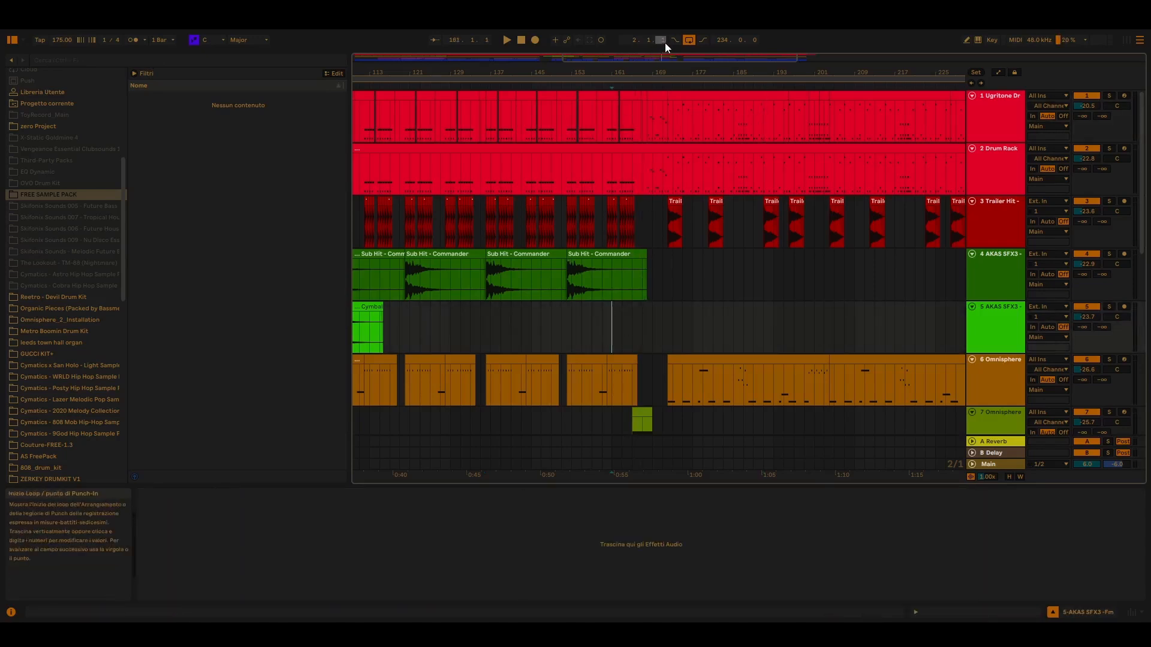
Set the playback position at bar 168 on the Ugritone drums track, solo that track and start listening
{"action": "left_click_drag", "start_coordinate": [677, 58], "coordinate": [676, 101]}
{"action": "left_click", "coordinate": [646, 113]}
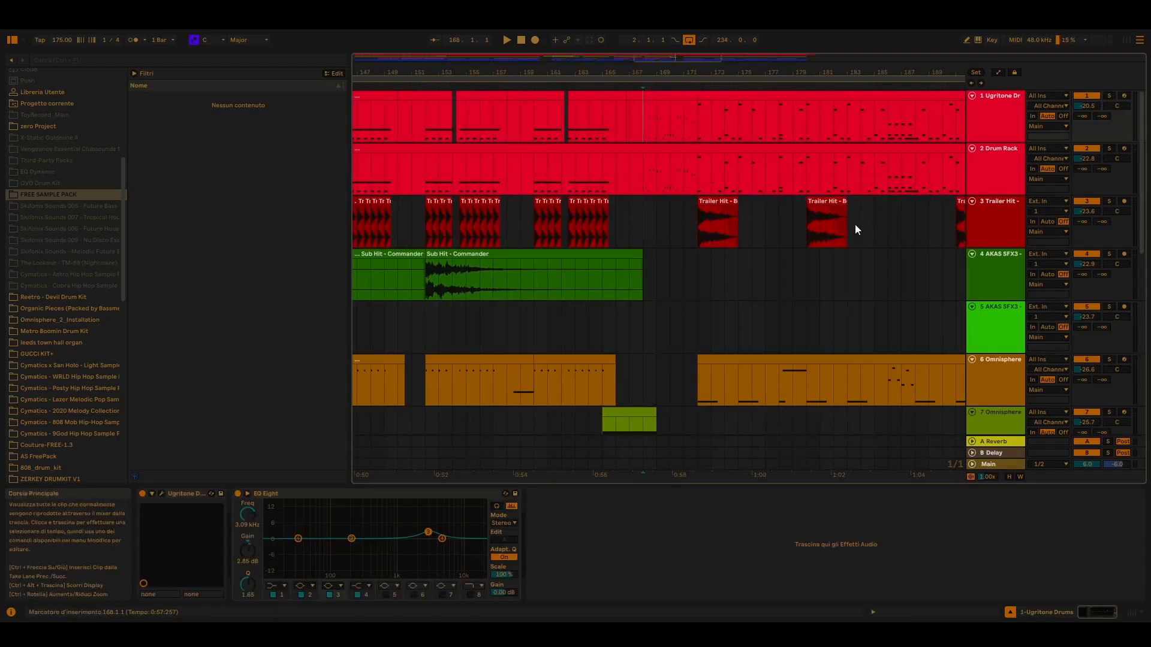
{"action": "left_click", "coordinate": [1109, 95]}
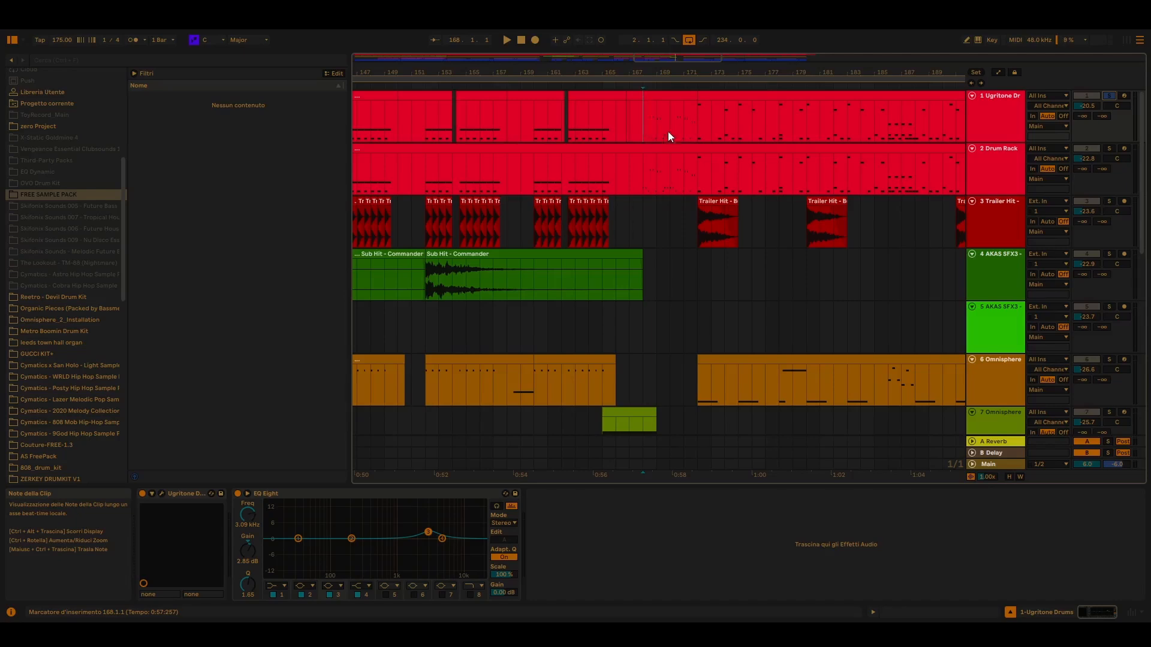
{"action": "key", "text": "space"}
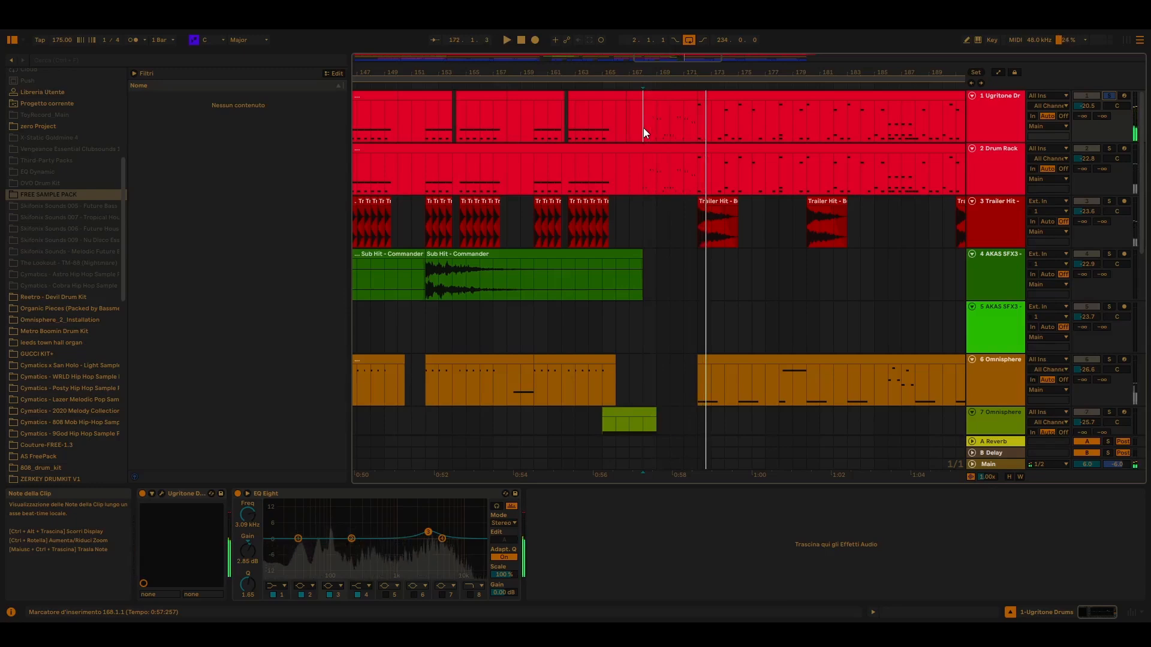
Audition the soloed Ugritone drums from bar 168 up to bar 188 and stop playback
{"action": "left_click_drag", "start_coordinate": [678, 57], "coordinate": [678, 92]}
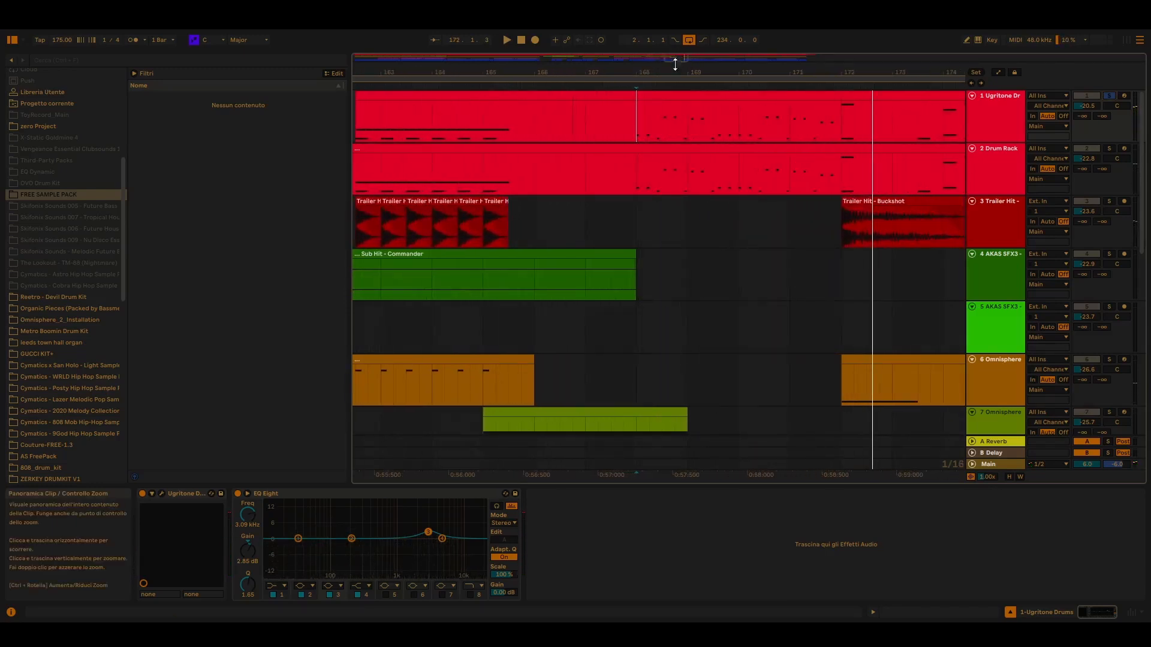
{"action": "key", "text": "space"}
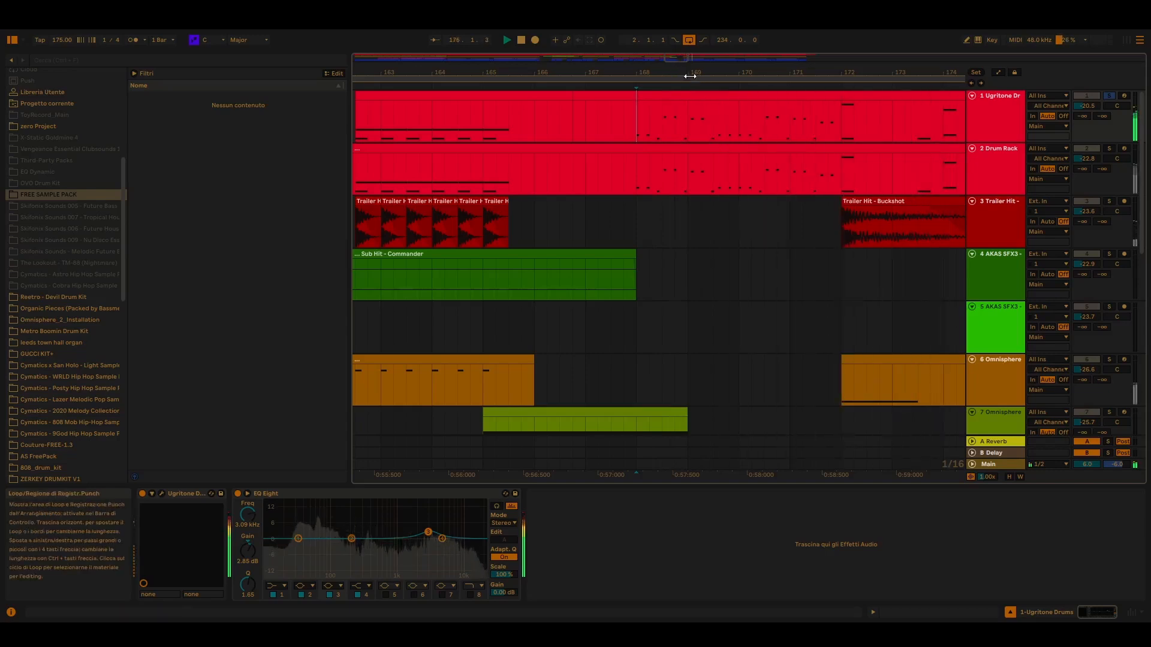
{"action": "mouse_move", "coordinate": [673, 58]}
{"action": "left_mouse_down"}
{"action": "mouse_move", "coordinate": [684, 30]}
{"action": "mouse_move", "coordinate": [688, 56]}
{"action": "left_mouse_up"}
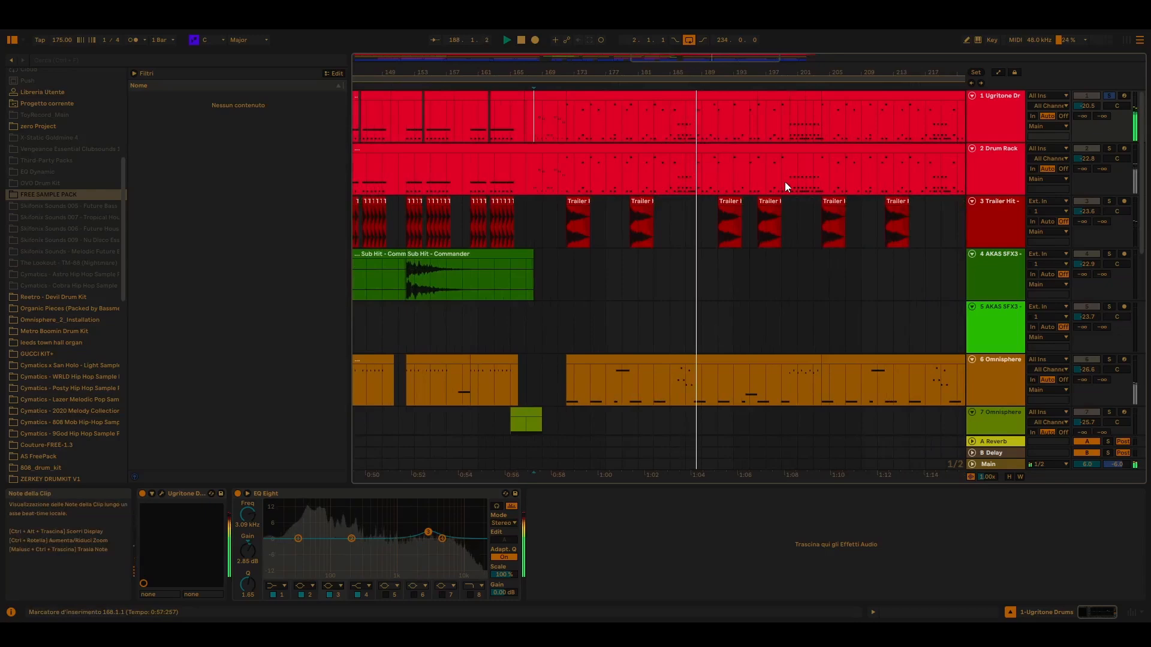
{"action": "key", "text": "space"}
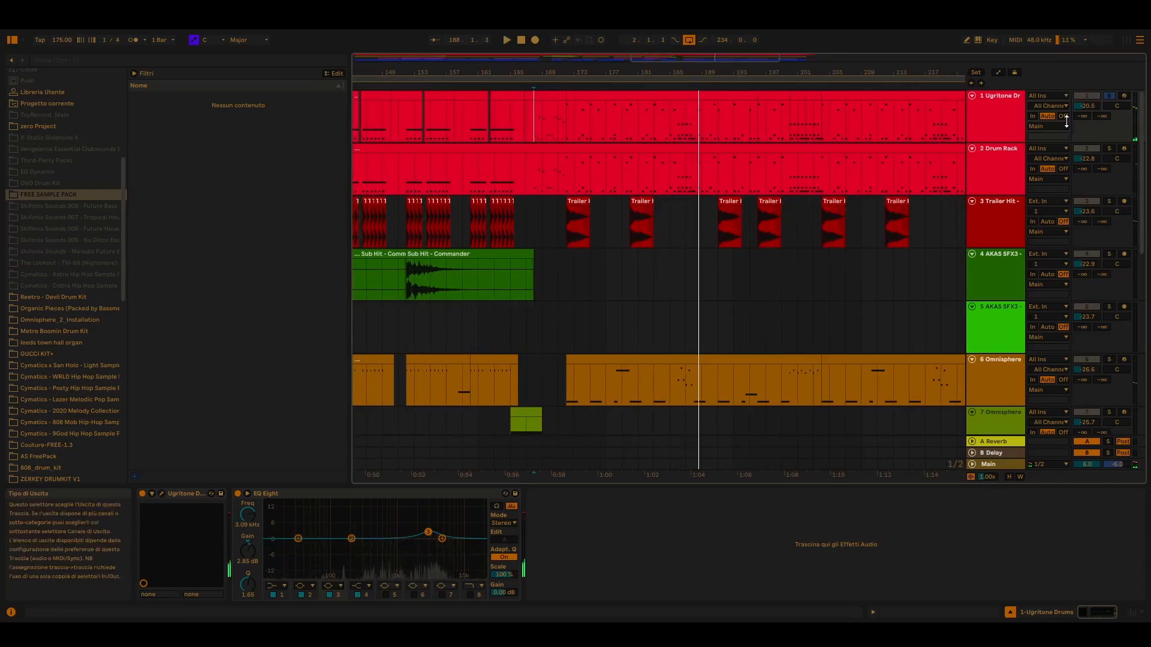
Solo the Omnisphere synth on track 6 and listen to it from bar 168
{"action": "scroll", "coordinate": [616, 310], "scroll_direction": "down", "scroll_amount": 3}
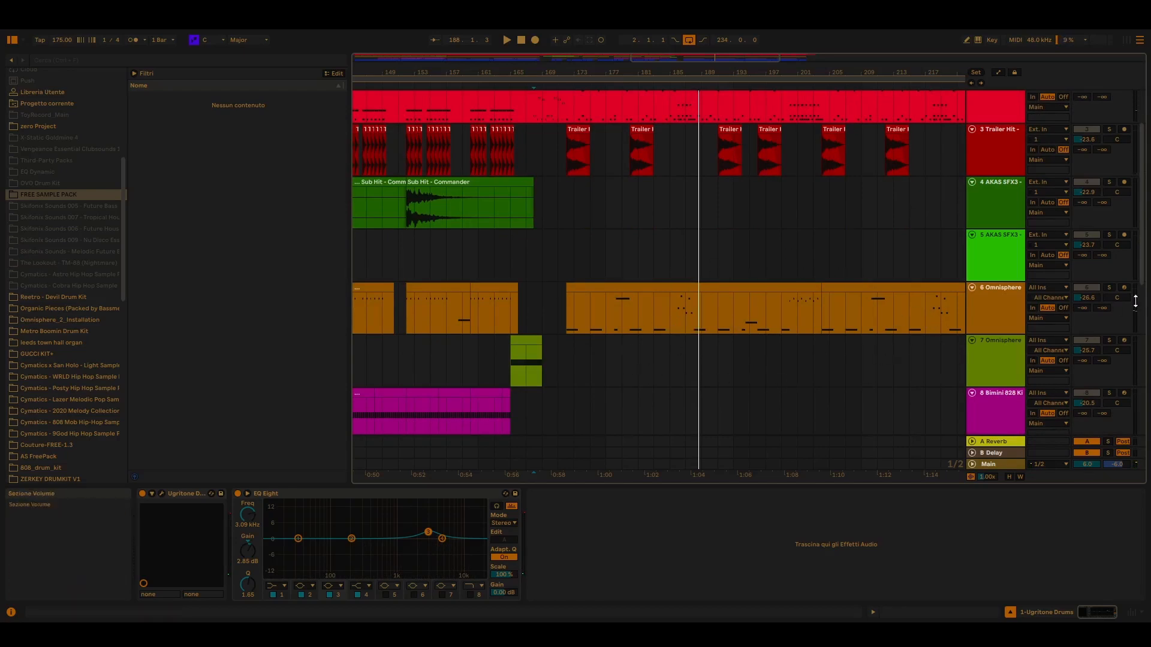
{"action": "key", "text": "space"}
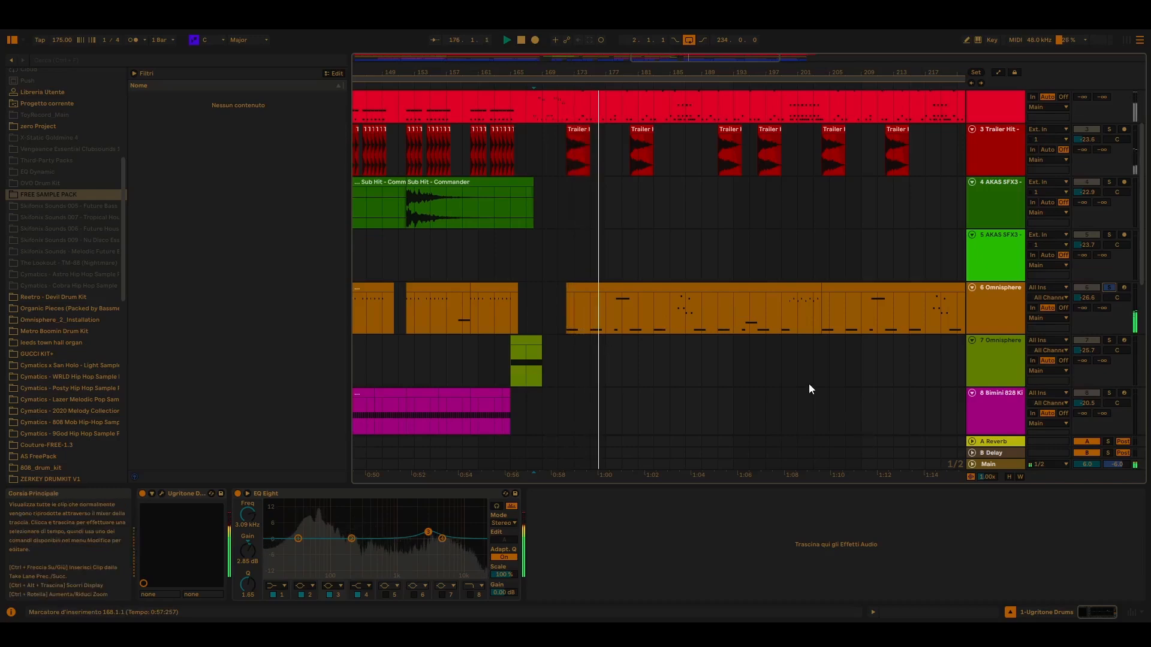
{"action": "scroll", "coordinate": [739, 351], "scroll_direction": "down", "scroll_amount": 3}
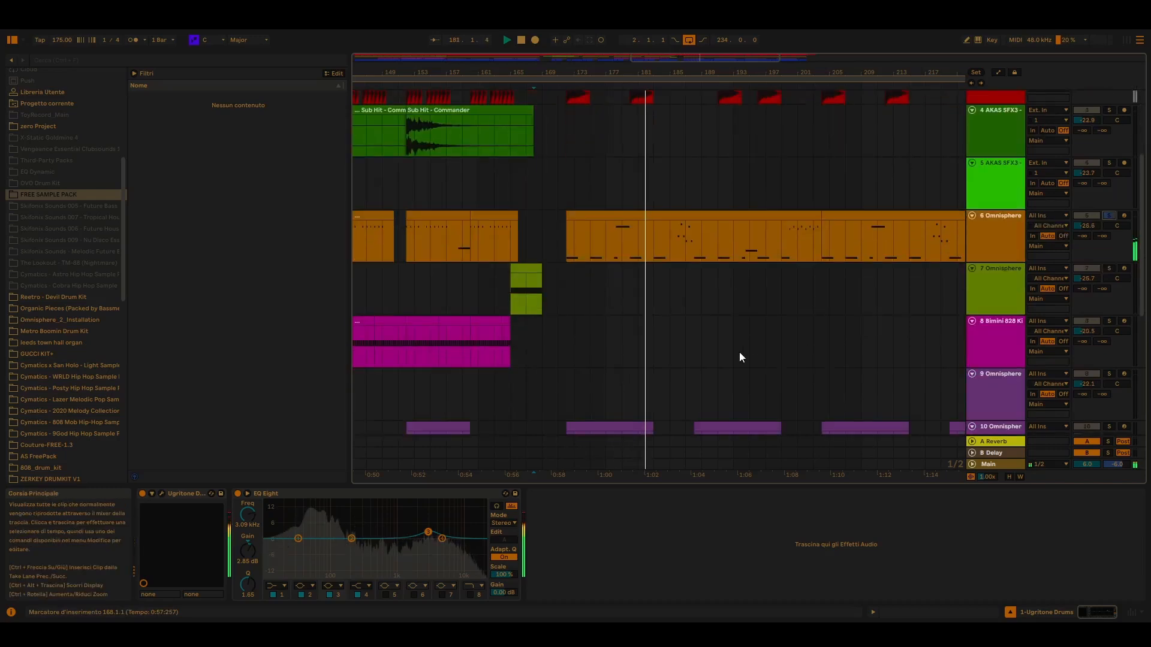
{"action": "scroll", "coordinate": [851, 286], "scroll_direction": "down", "scroll_amount": 2}
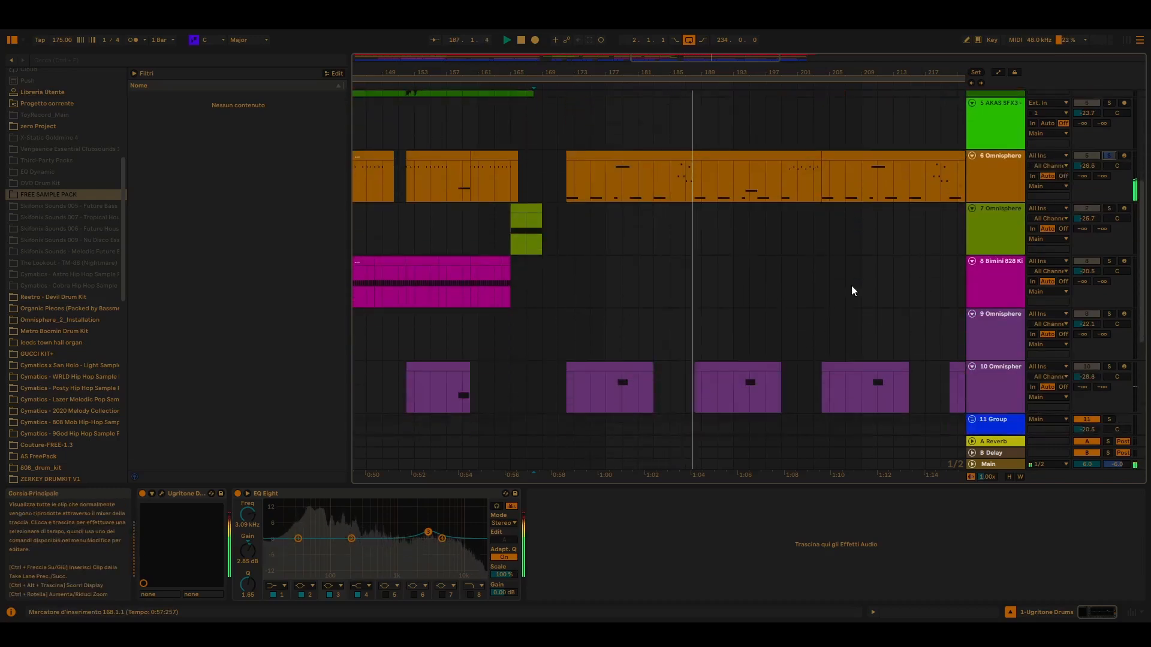
{"action": "scroll", "coordinate": [851, 286], "scroll_direction": "down", "scroll_amount": 3}
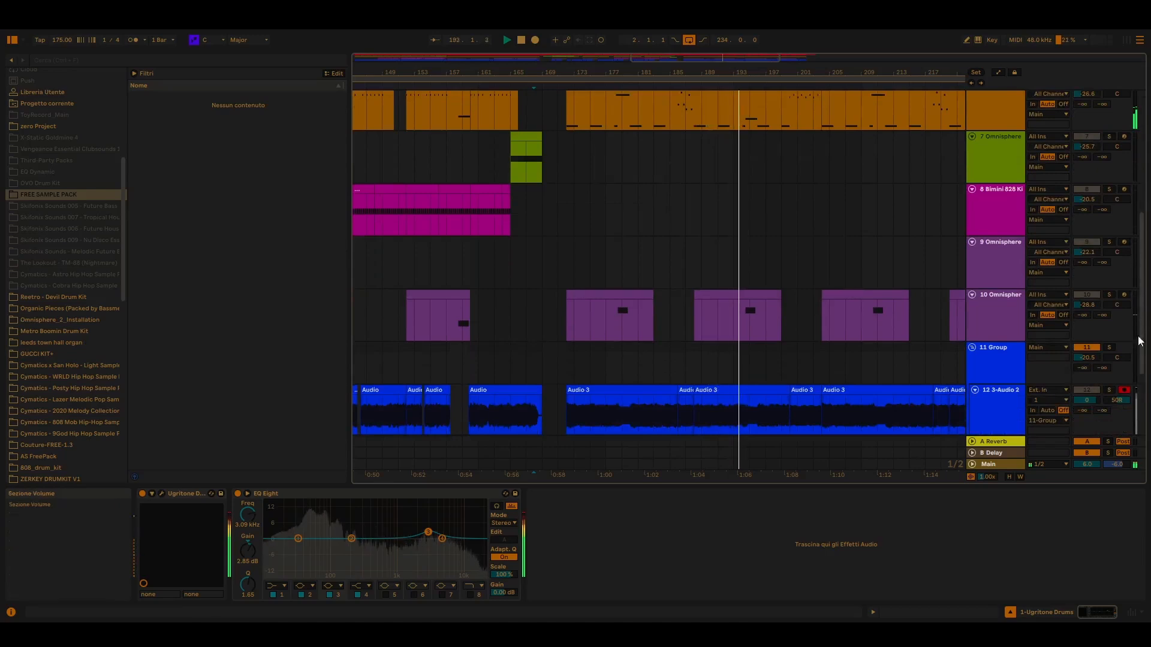
Solo the Omnisphere synth on track 10, listen up to bar 214 and stop playback
{"action": "left_click", "coordinate": [1109, 293]}
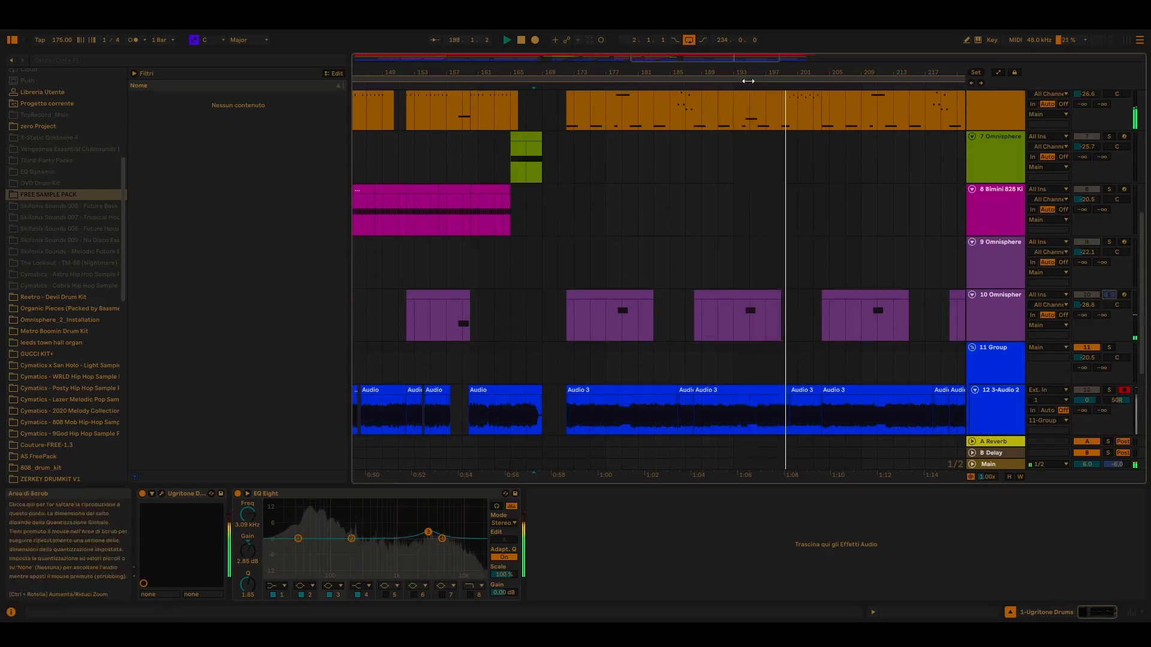
{"action": "scroll", "coordinate": [703, 256], "scroll_direction": "down", "scroll_amount": 2}
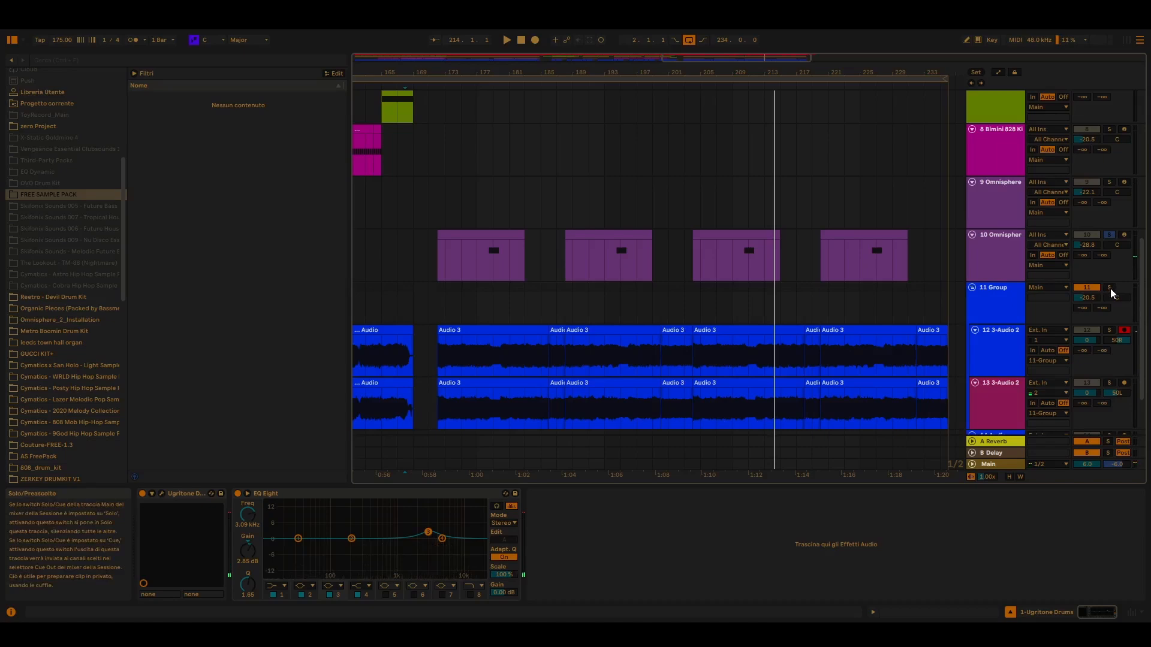
Solo the guitar group on track 11, play it from bar 172 to the end of the clips, and return the insert marker to bar 172
{"action": "left_click", "coordinate": [438, 364]}
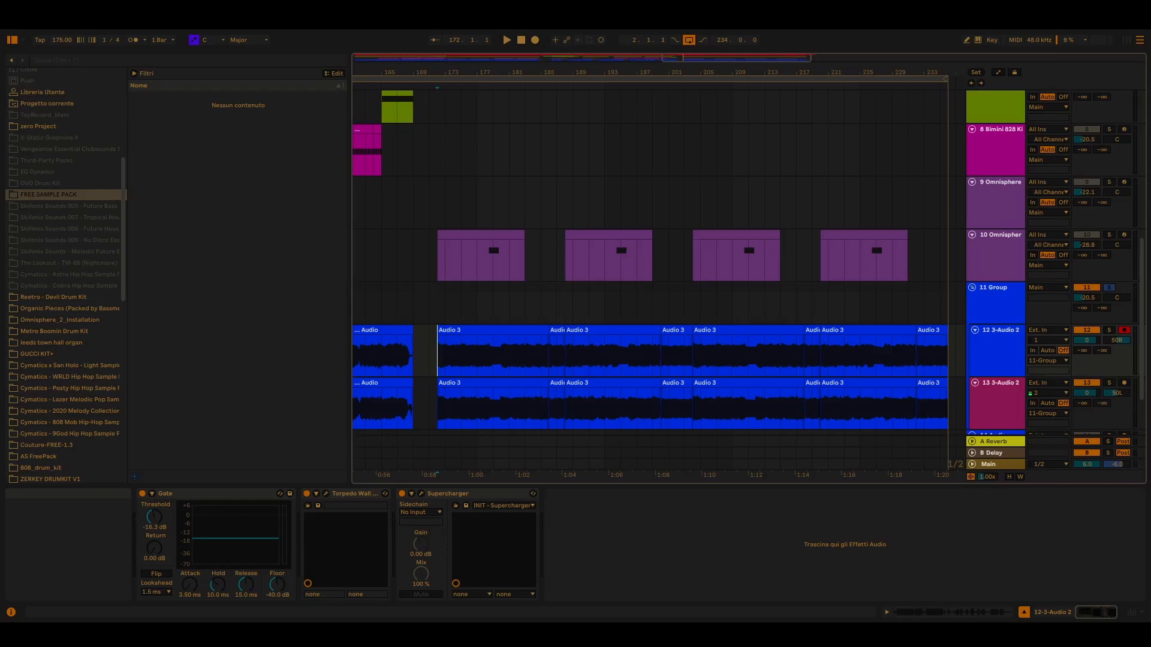
{"action": "key", "text": "space"}
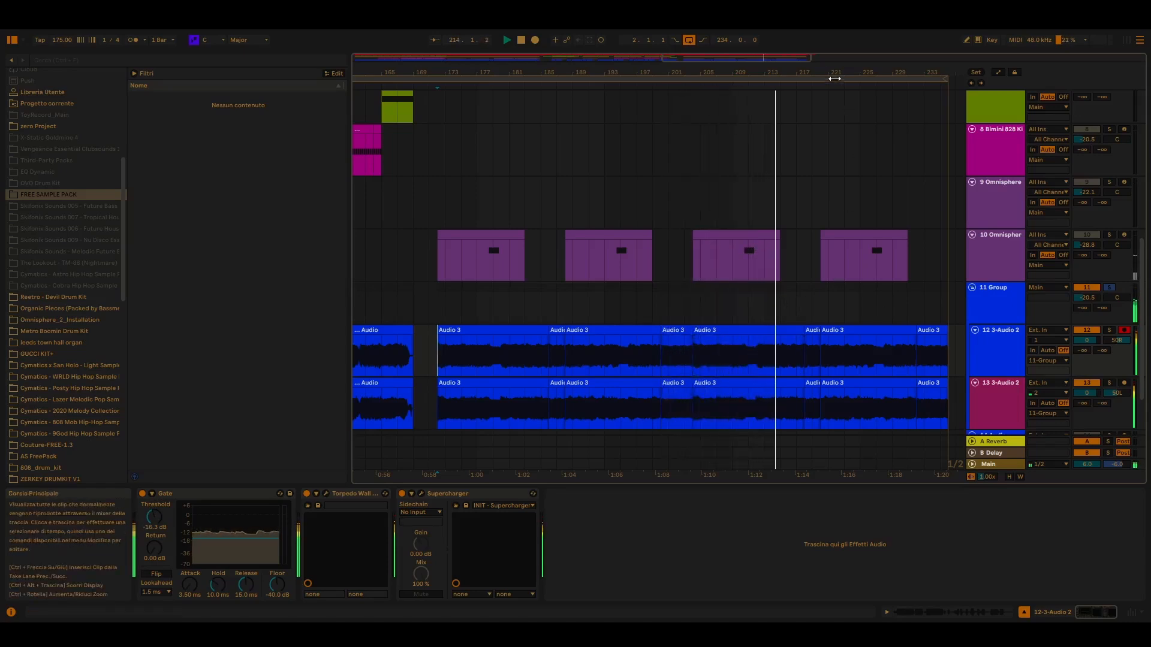
{"action": "left_click_drag", "start_coordinate": [782, 58], "coordinate": [788, 58]}
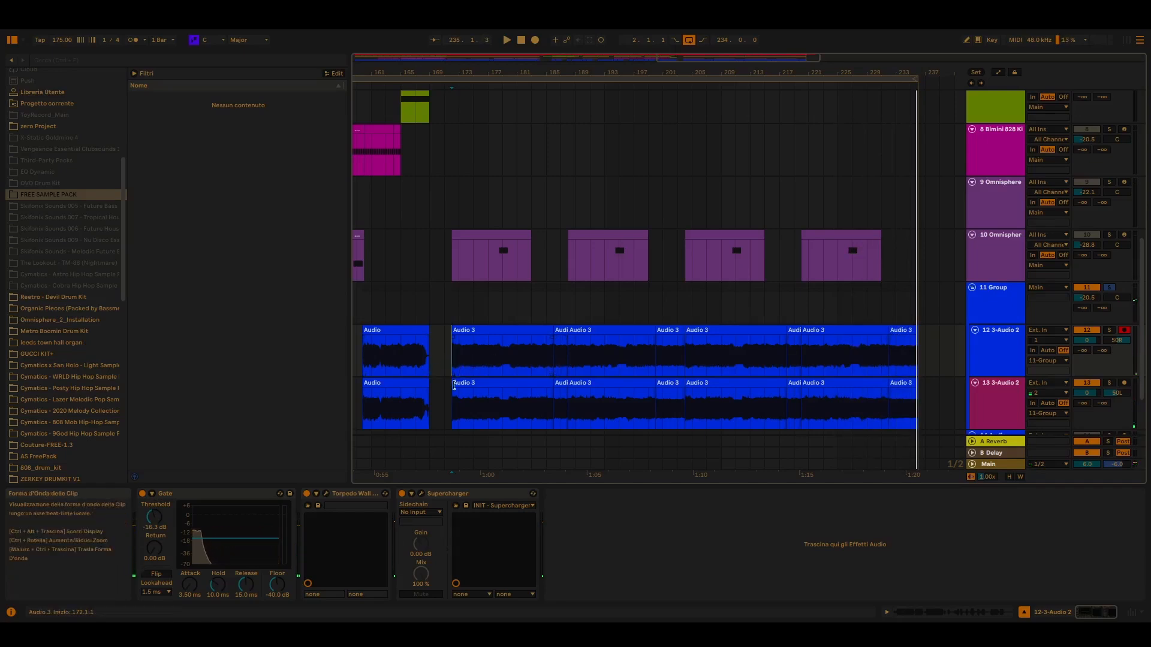
{"action": "left_click", "coordinate": [453, 386]}
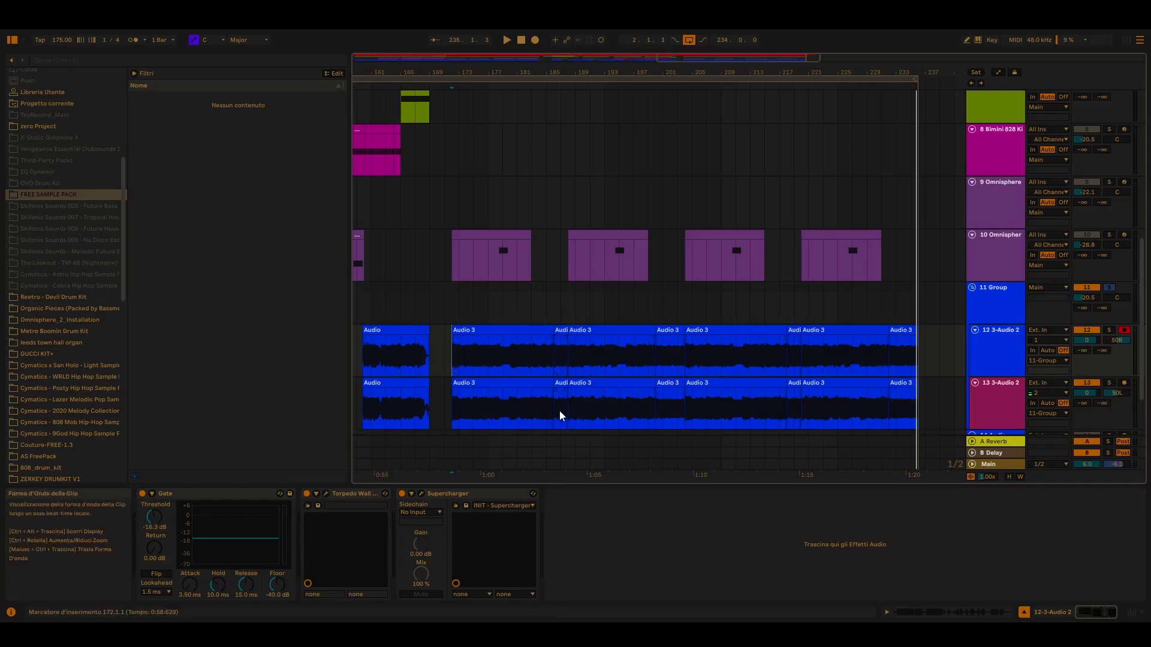
Highlight bars 185 to 189 of the Omnisphere clip on track 6 and compare them with the other tracks in the section
{"action": "scroll", "coordinate": [573, 418], "scroll_direction": "up", "scroll_amount": 5}
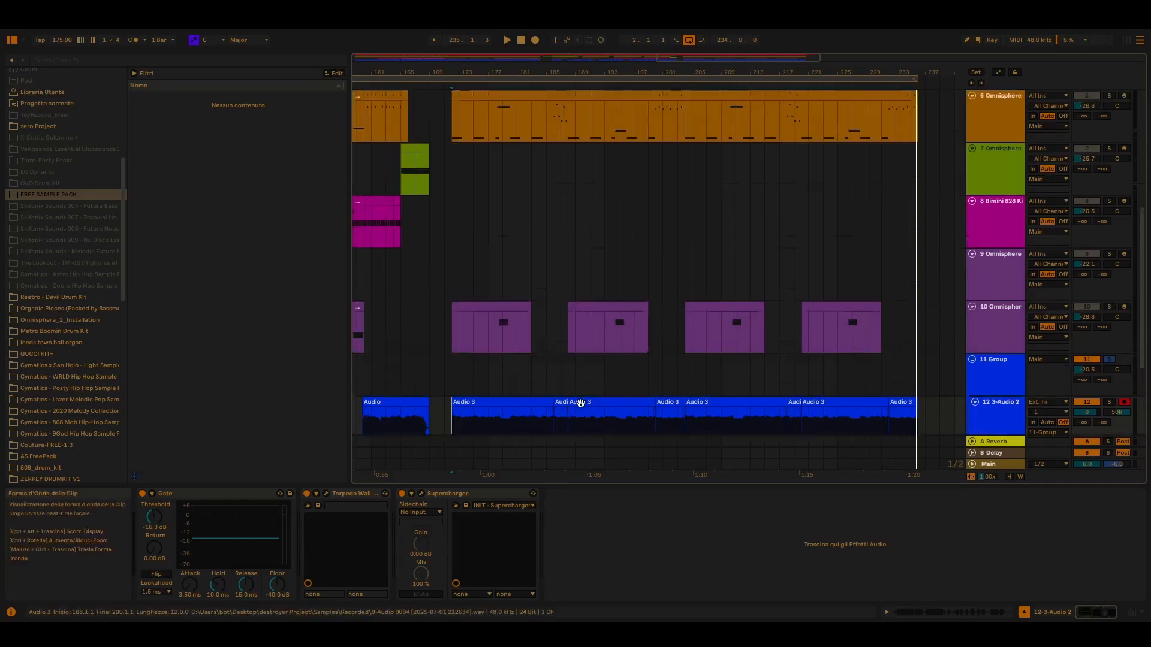
{"action": "left_click_drag", "start_coordinate": [543, 241], "coordinate": [581, 234]}
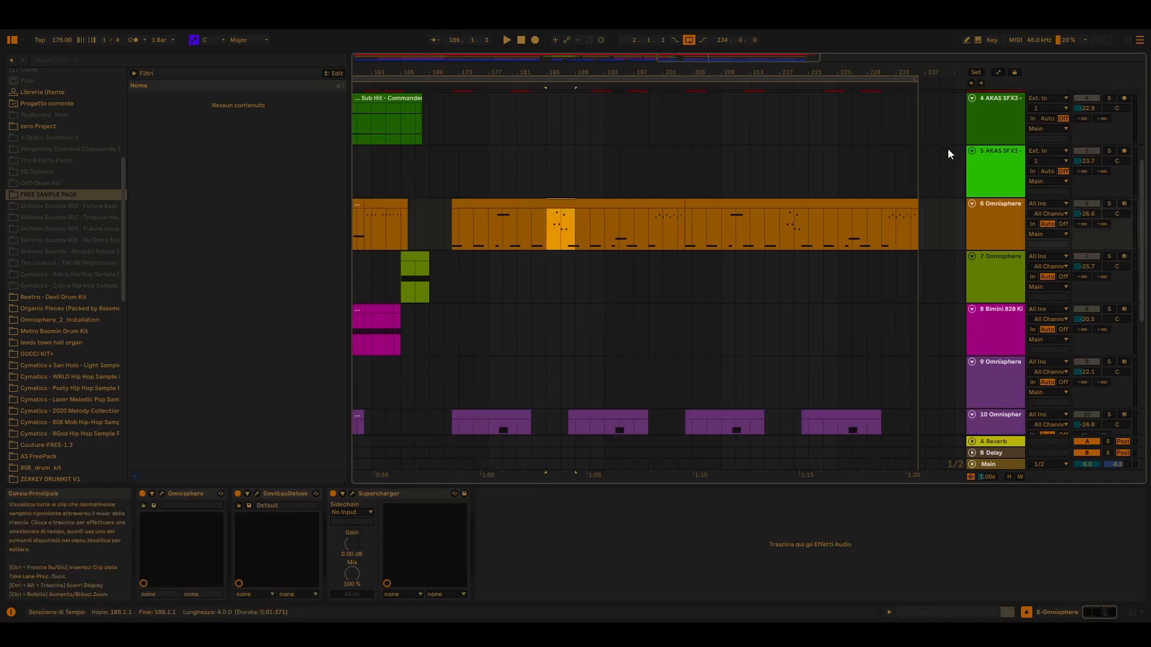
{"action": "scroll", "coordinate": [534, 314], "scroll_direction": "down", "scroll_amount": 5}
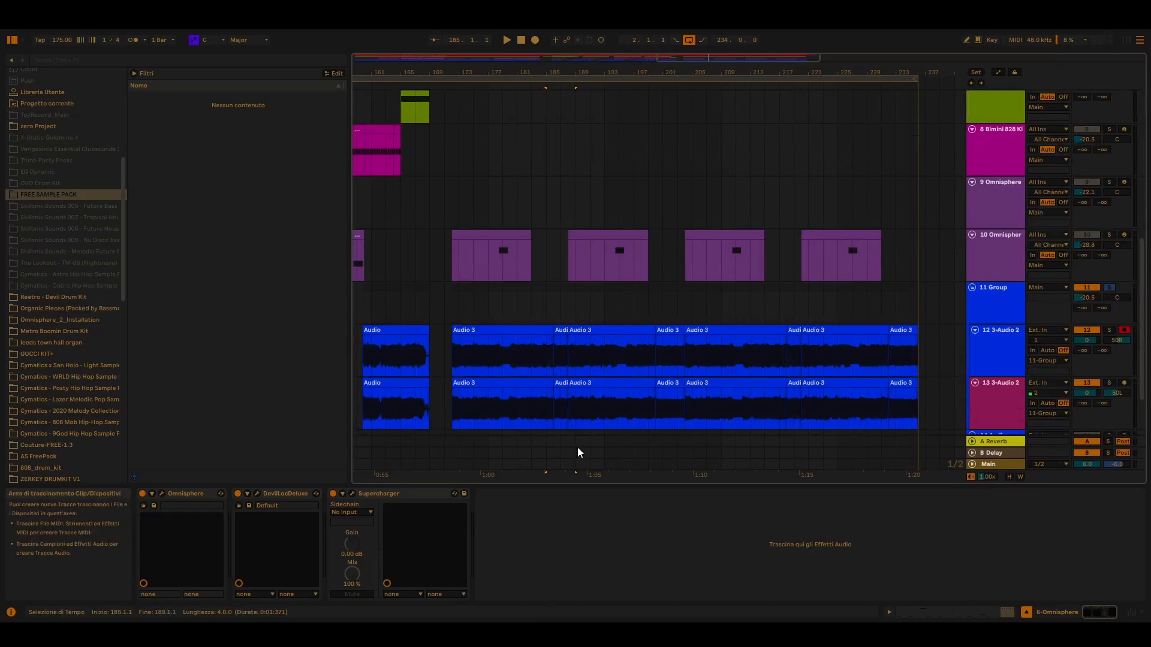
{"action": "scroll", "coordinate": [563, 252], "scroll_direction": "up", "scroll_amount": 2}
{"action": "scroll", "coordinate": [563, 247], "scroll_direction": "up", "scroll_amount": 1}
{"action": "scroll", "coordinate": [573, 254], "scroll_direction": "down", "scroll_amount": 2}
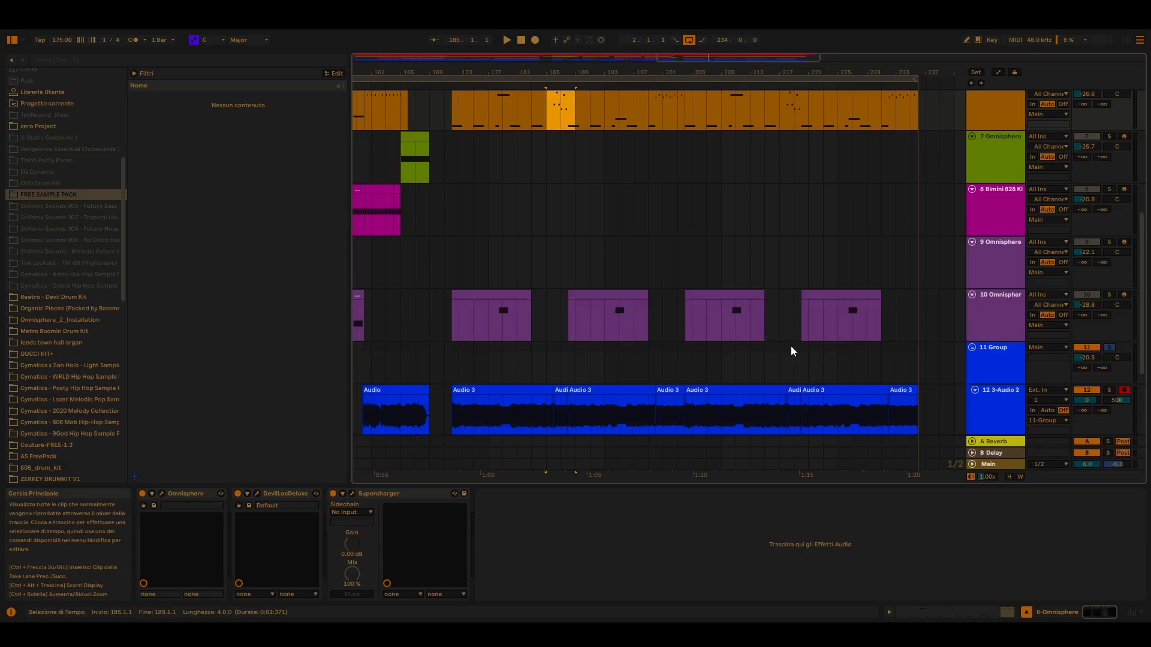
{"action": "left_click_drag", "start_coordinate": [1143, 251], "coordinate": [1143, 139]}
{"action": "scroll", "coordinate": [922, 236], "scroll_direction": "up", "scroll_amount": 1}
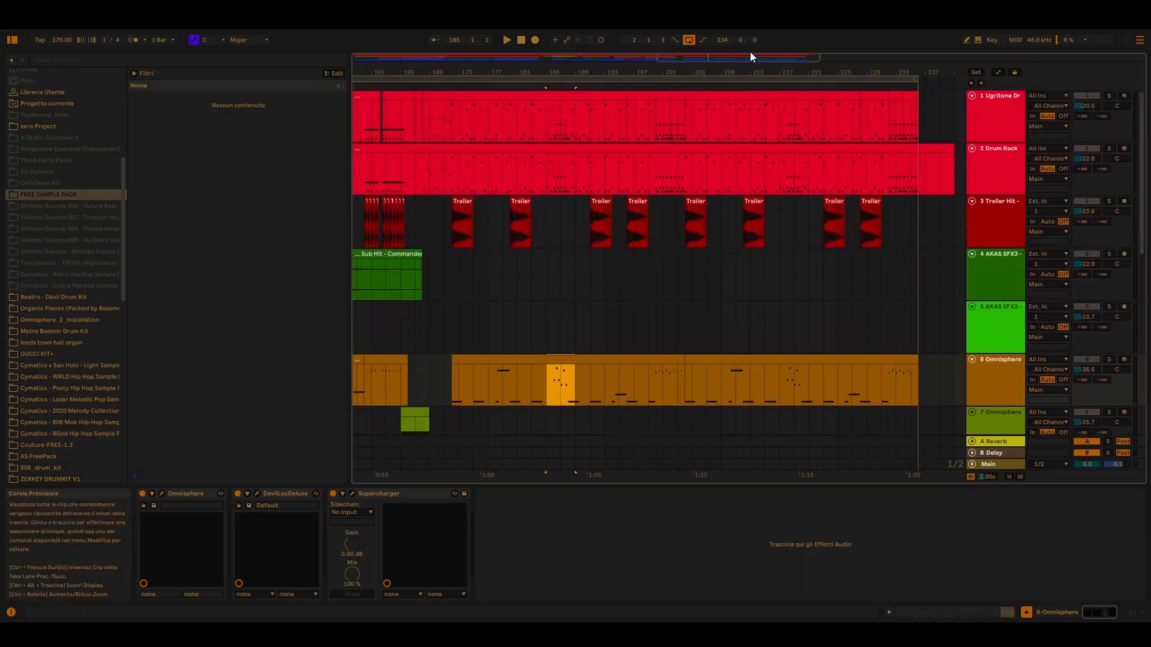
Set the playback position at bar 168 on the Ugritone drums track, solo the guitar group on track 11 and start playback
{"action": "left_click_drag", "start_coordinate": [750, 52], "coordinate": [739, 57]}
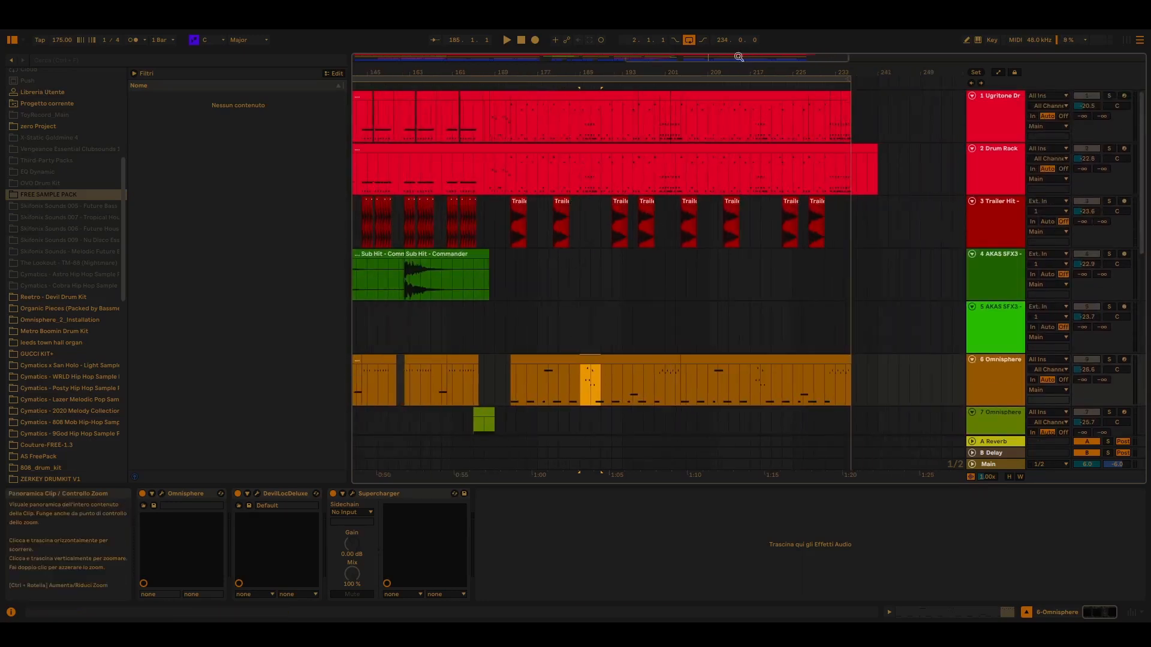
{"action": "left_click", "coordinate": [489, 123]}
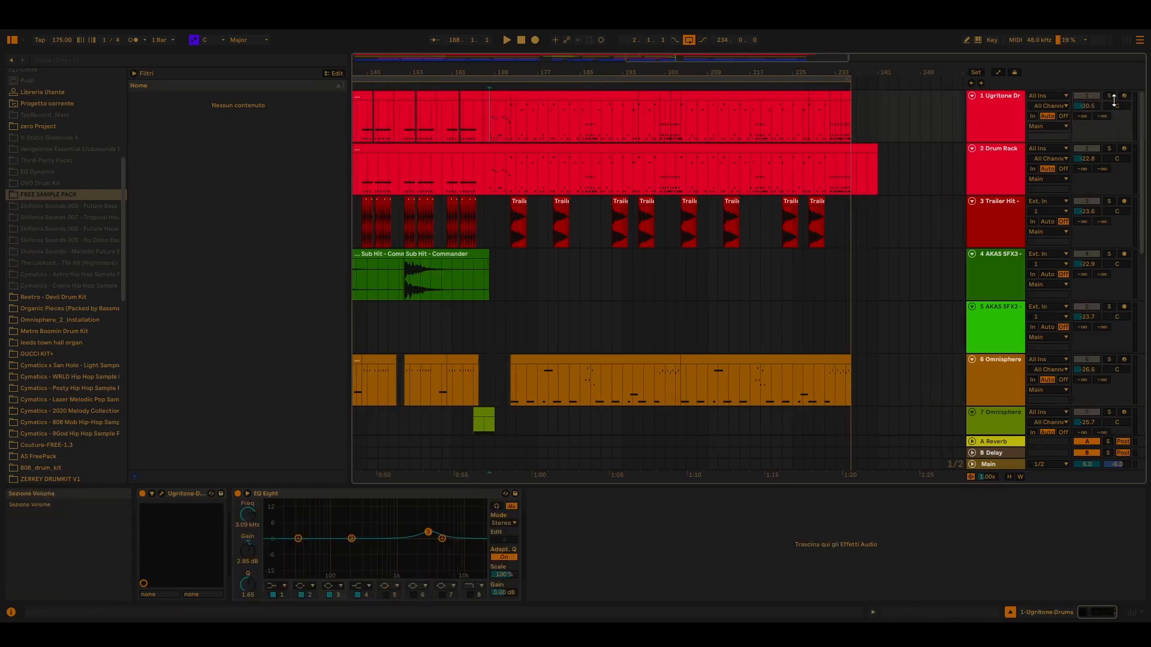
{"action": "scroll", "coordinate": [1112, 313], "scroll_direction": "down", "scroll_amount": 10}
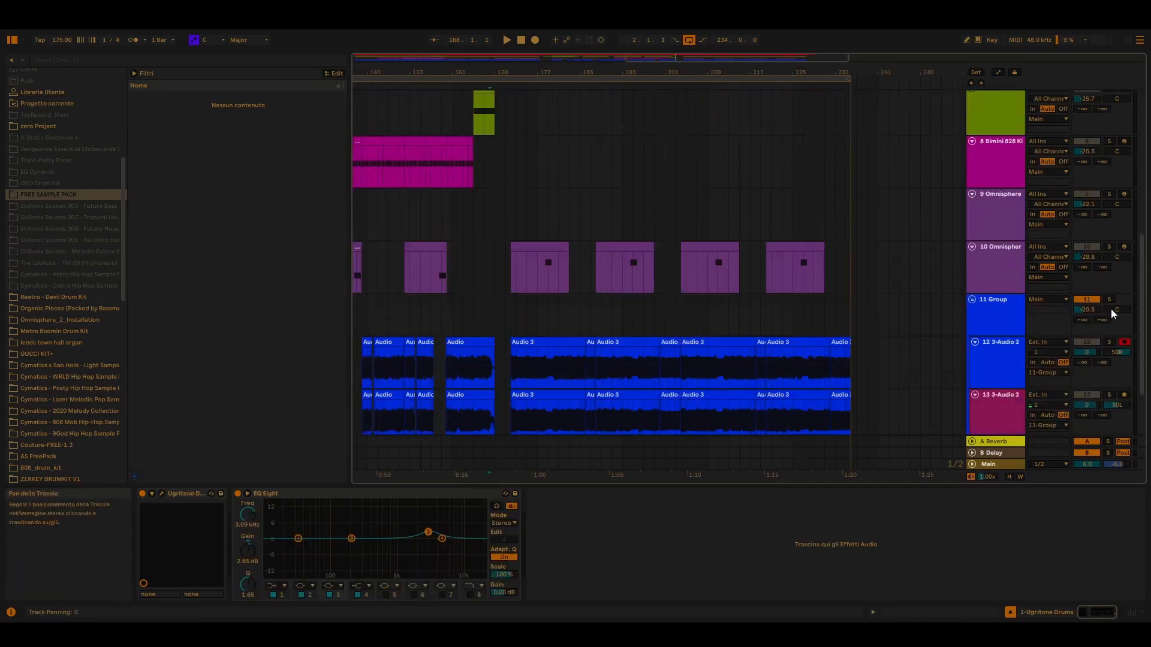
{"action": "left_click", "coordinate": [1109, 301]}
{"action": "key", "text": "space"}
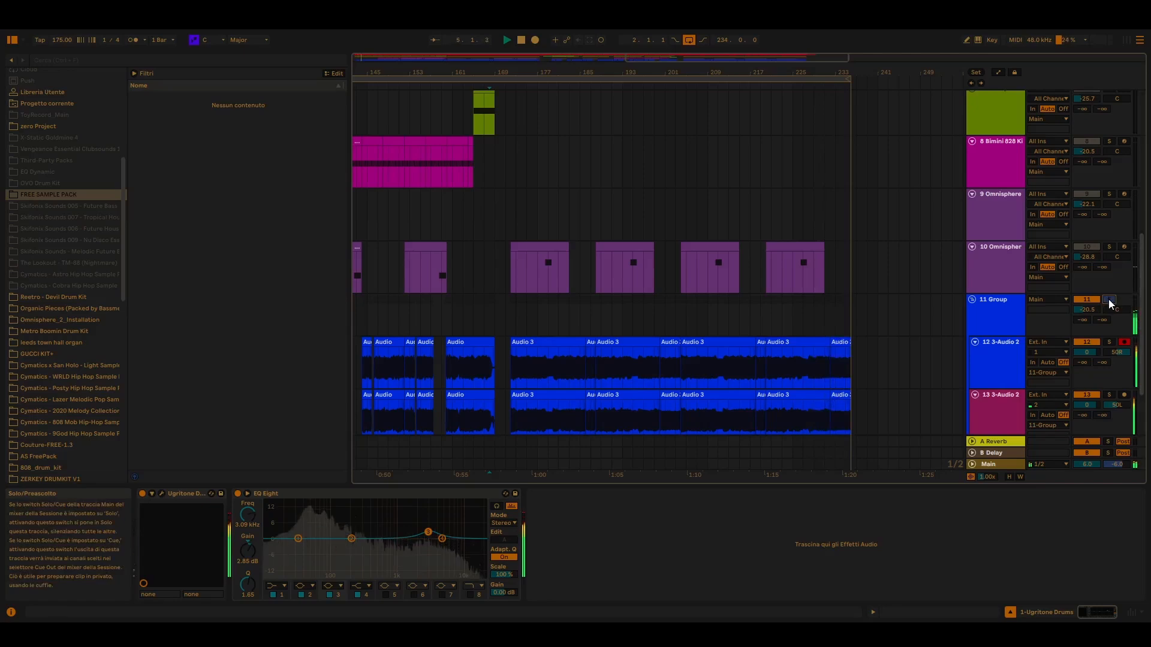
Stop playback, show the whole arrangement, select the loop range and set the insert marker at bar 1 on track 10
{"action": "key", "text": "space"}
{"action": "left_click_drag", "start_coordinate": [660, 57], "coordinate": [429, 58]}
{"action": "left_click", "coordinate": [414, 79]}
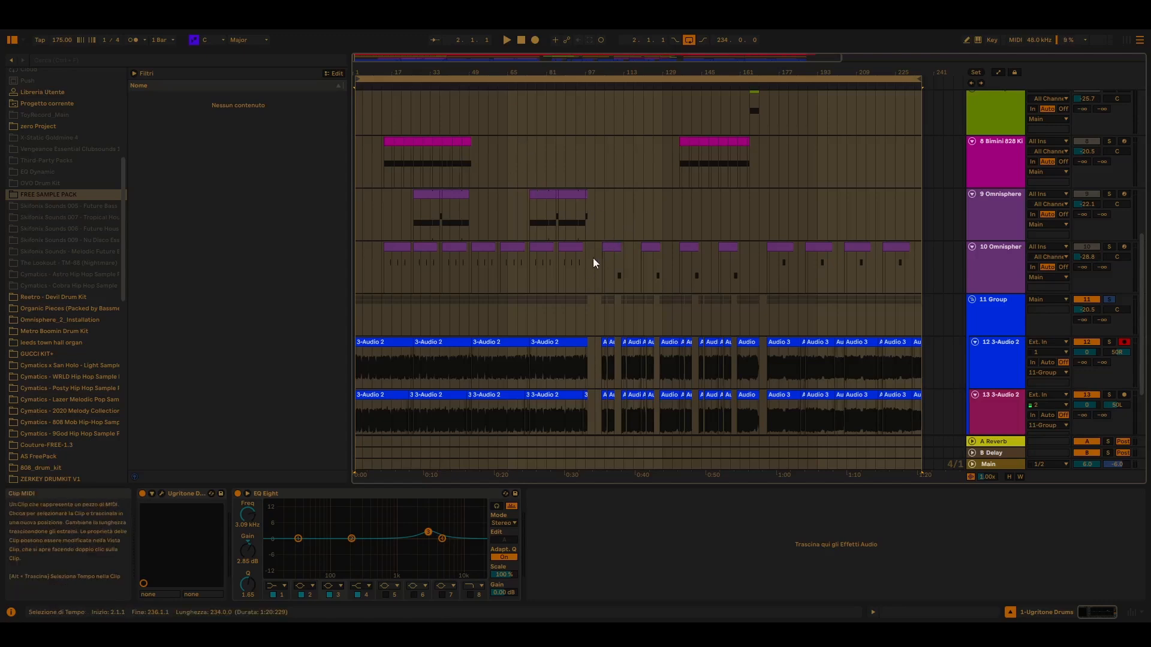
{"action": "left_click", "coordinate": [357, 282]}
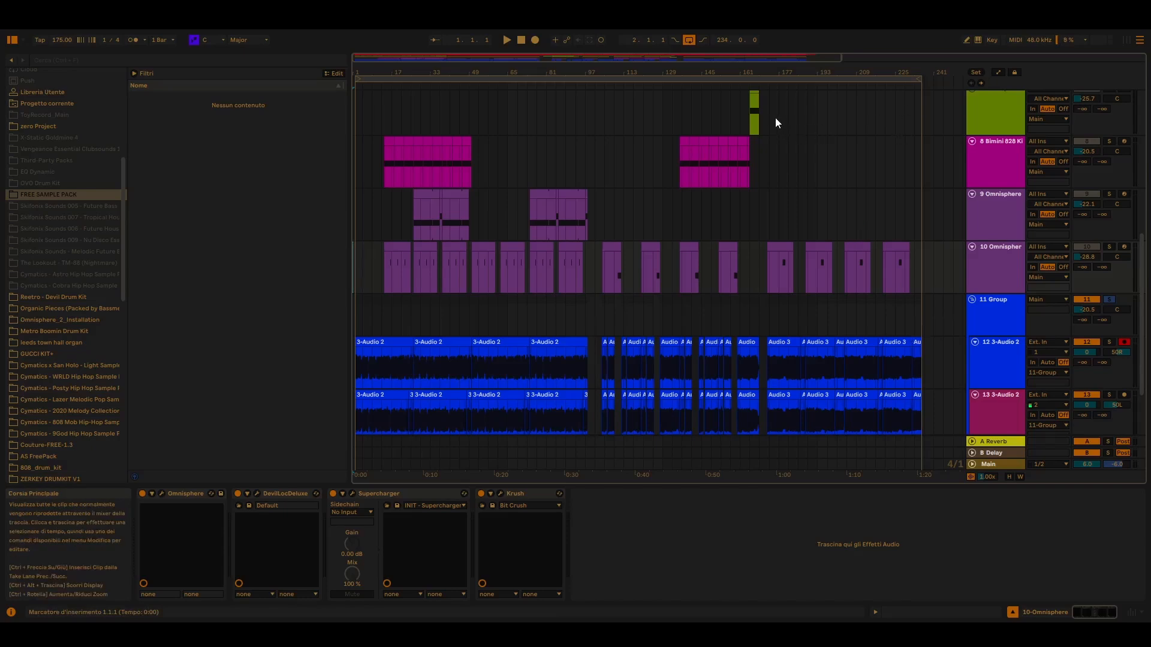
Highlight the closing section from bar 177 to 237 across the tracks and clear the selection at bar 205 on track 11
{"action": "left_click_drag", "start_coordinate": [778, 117], "coordinate": [919, 413]}
{"action": "scroll", "coordinate": [812, 298], "scroll_direction": "down", "scroll_amount": 2}
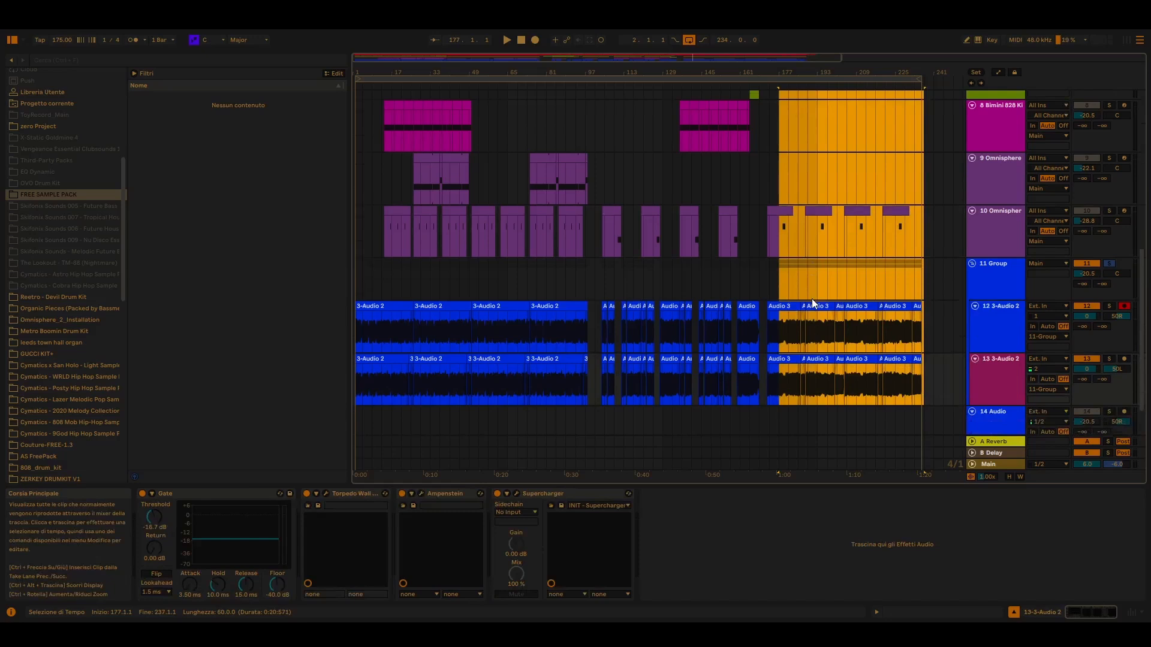
{"action": "left_click", "coordinate": [847, 282]}
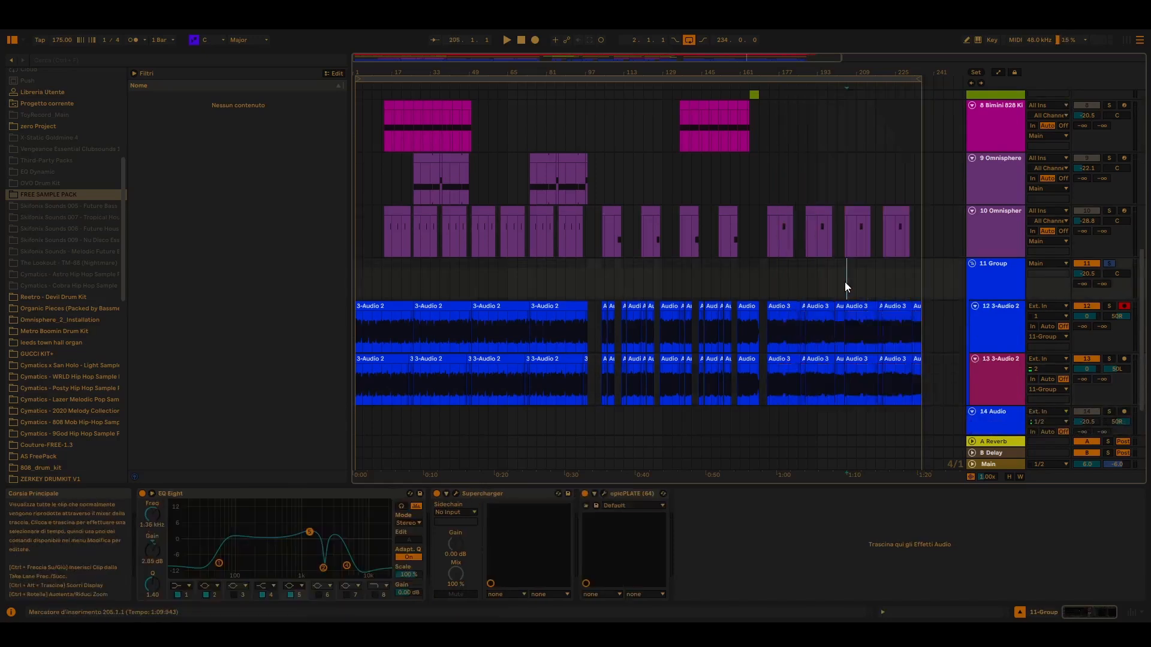
Select the loop range from bar 2 to 236, play the opening up to bar 10 and stop playback
{"action": "left_click", "coordinate": [359, 193]}
{"action": "left_click", "coordinate": [377, 81]}
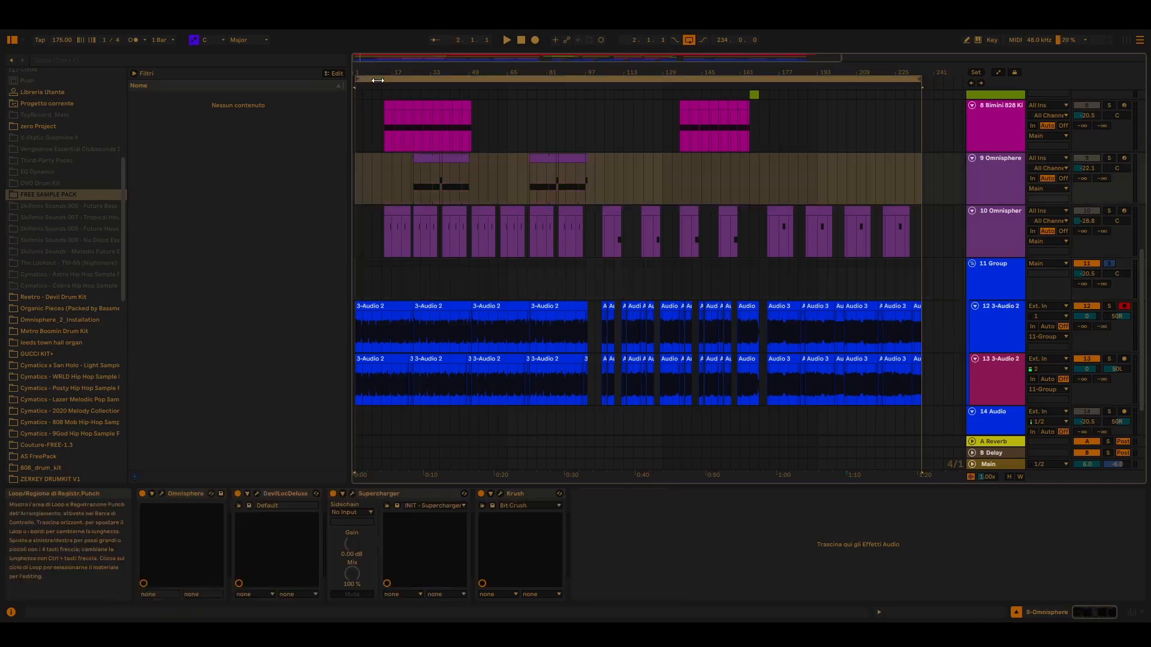
{"action": "key", "text": "space"}
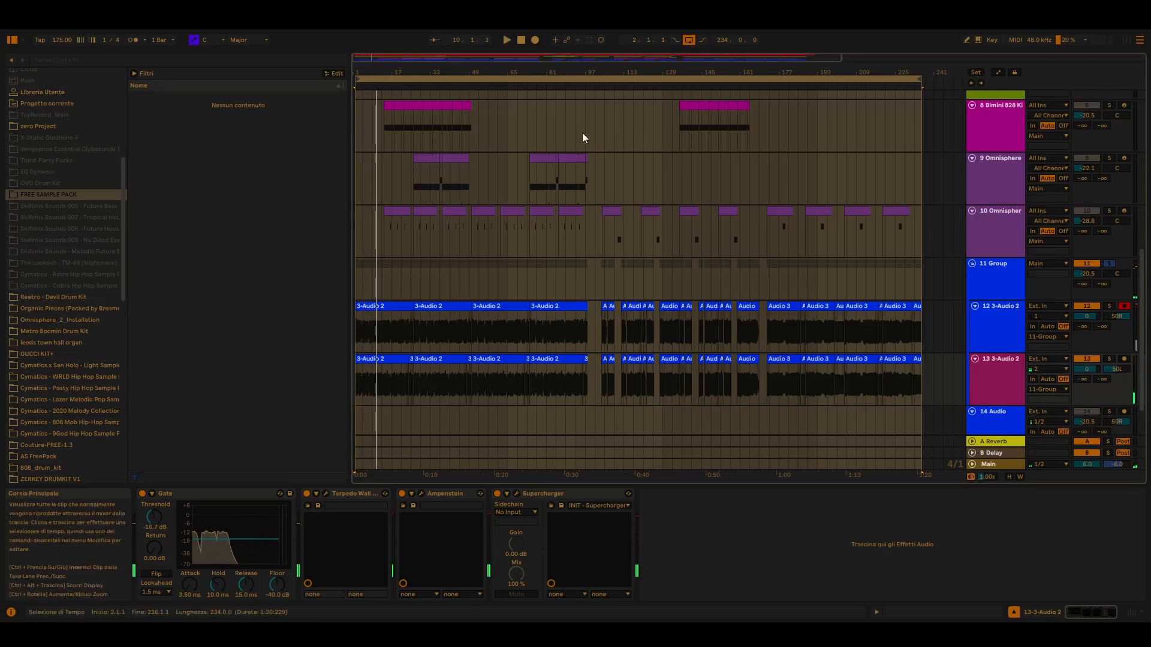
Highlight bars 69 to 101 on the Bimini 828 Kit track and start playback from bar 73 on track 9
{"action": "left_click_drag", "start_coordinate": [514, 136], "coordinate": [599, 138]}
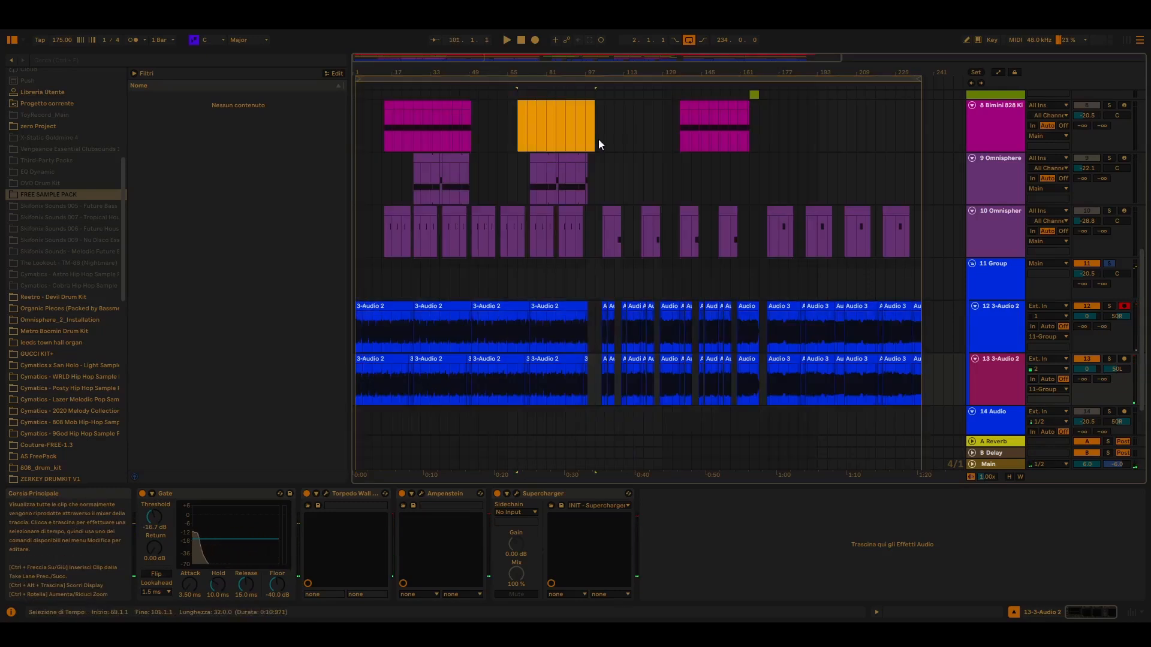
{"action": "left_click", "coordinate": [529, 179]}
{"action": "key", "text": "space"}
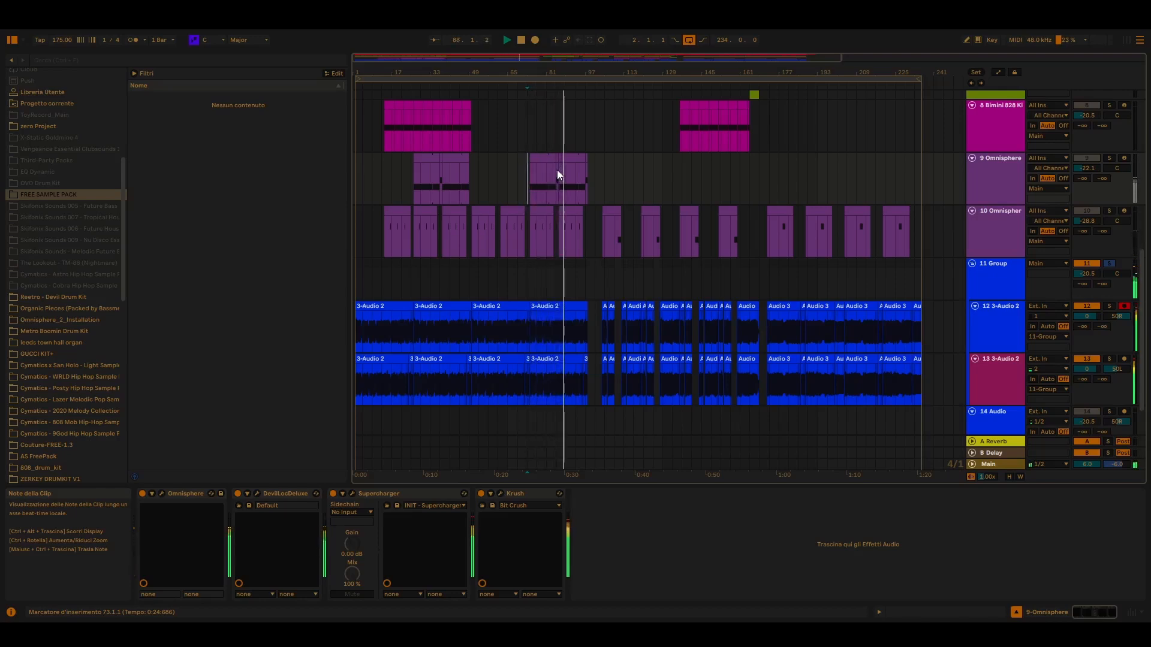
Stop playback, move the insert marker past the track 9 clips to bar 105 and play from there
{"action": "key", "text": "space"}
{"action": "left_click", "coordinate": [595, 167]}
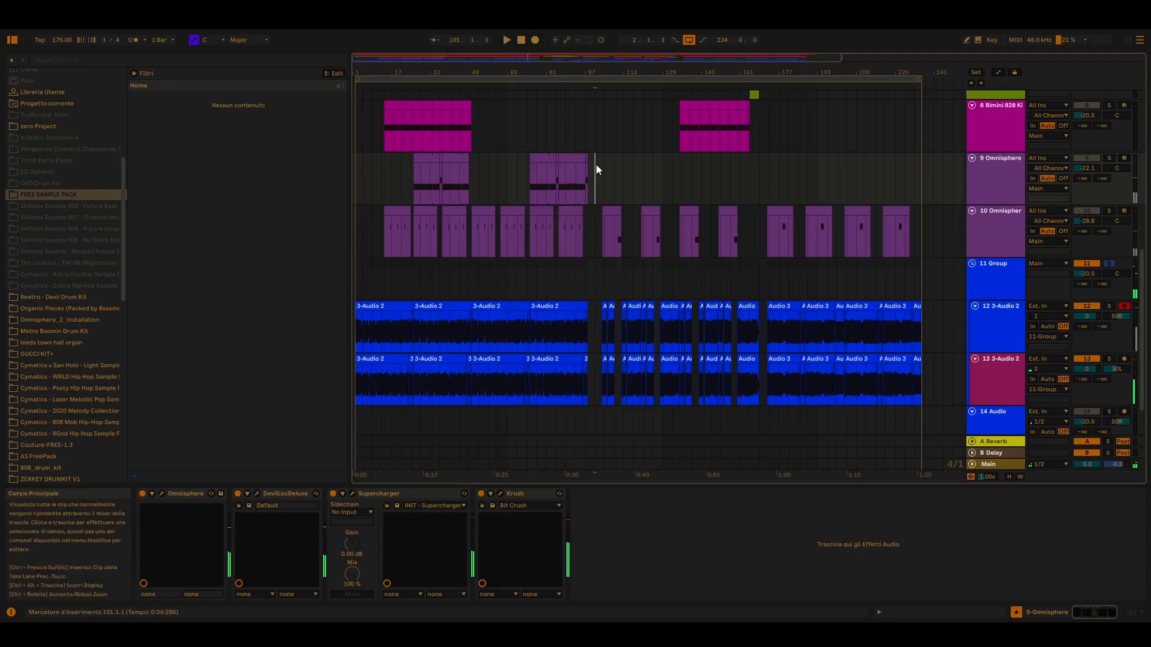
{"action": "left_click", "coordinate": [602, 181]}
{"action": "key", "text": "space"}
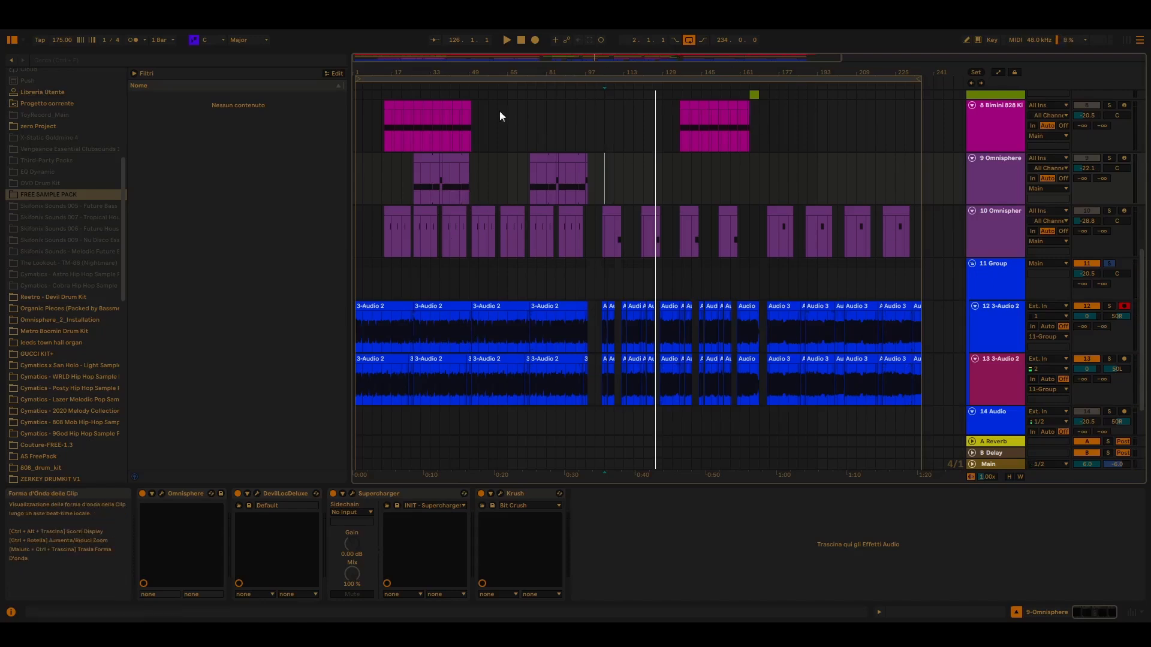
Switch the guitar group's solo off and on again, then play the soloed guitars from bar 2 on track 12
{"action": "left_click", "coordinate": [1110, 265]}
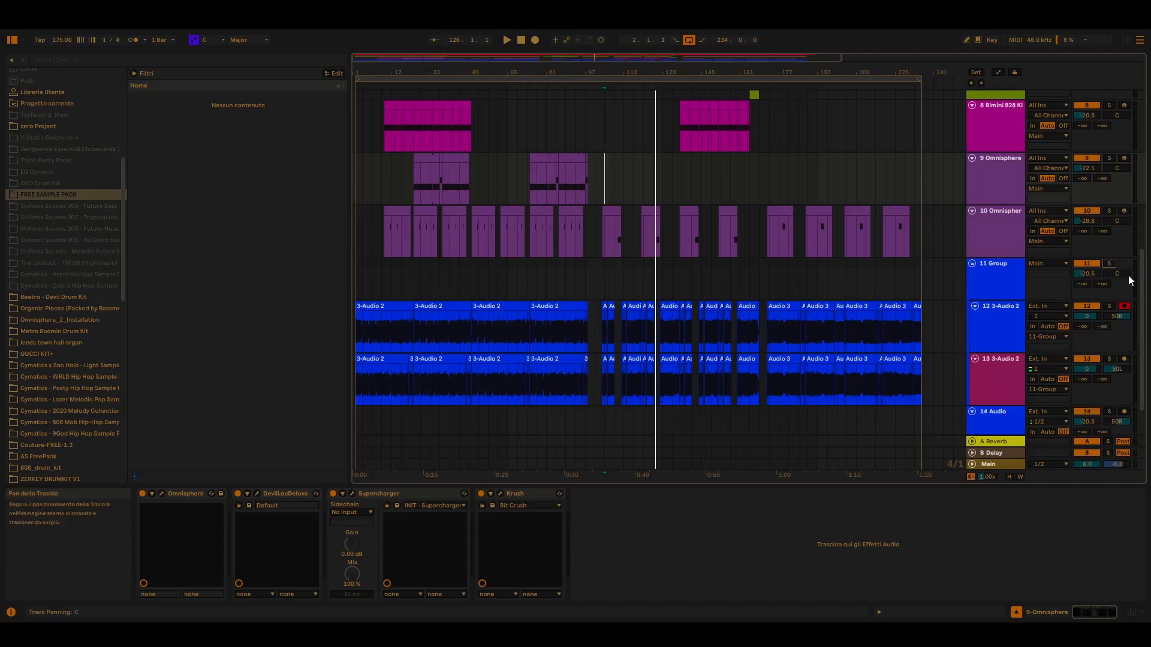
{"action": "left_click", "coordinate": [1109, 265]}
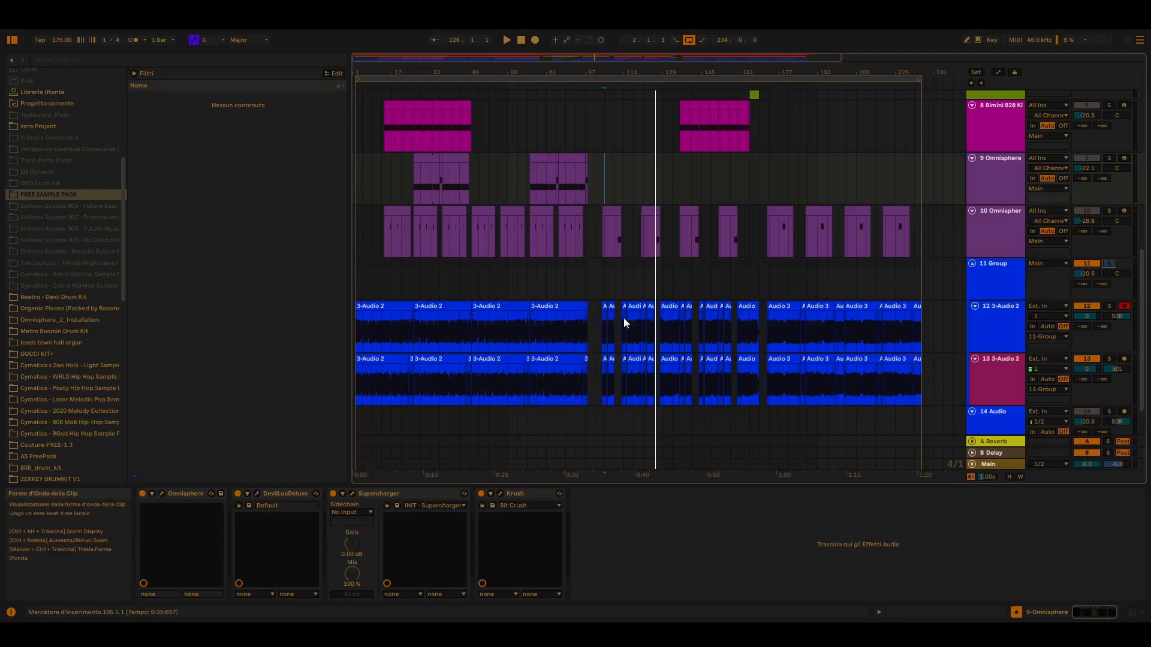
{"action": "left_click_drag", "start_coordinate": [693, 58], "coordinate": [572, 84]}
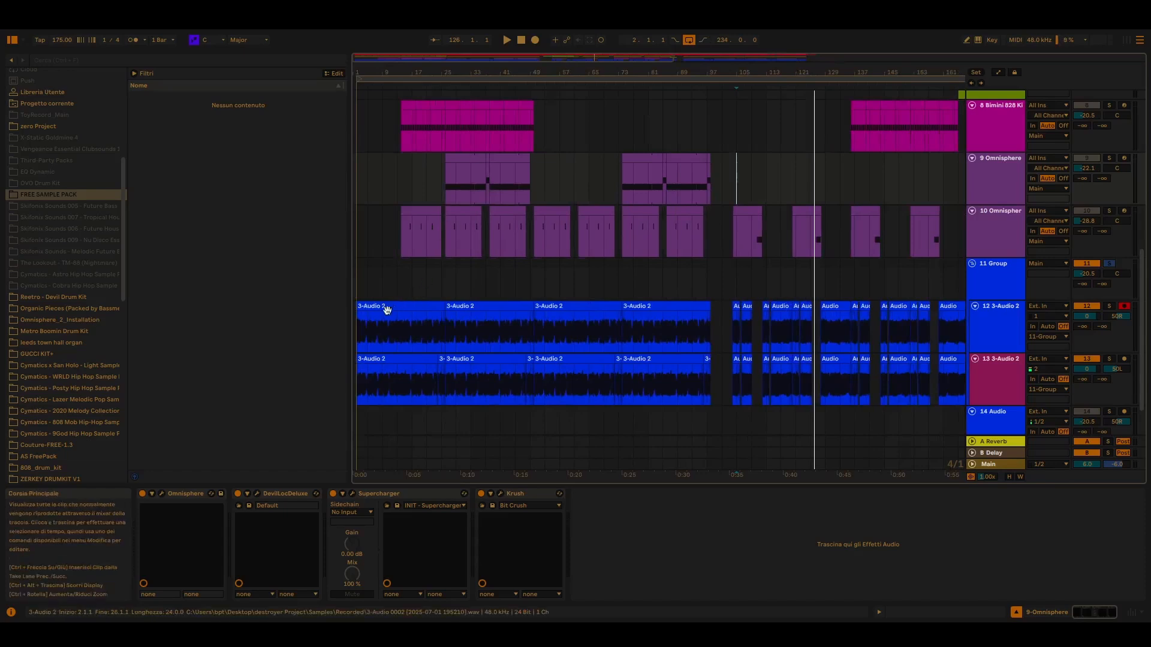
{"action": "left_click", "coordinate": [357, 297]}
{"action": "left_click", "coordinate": [359, 312]}
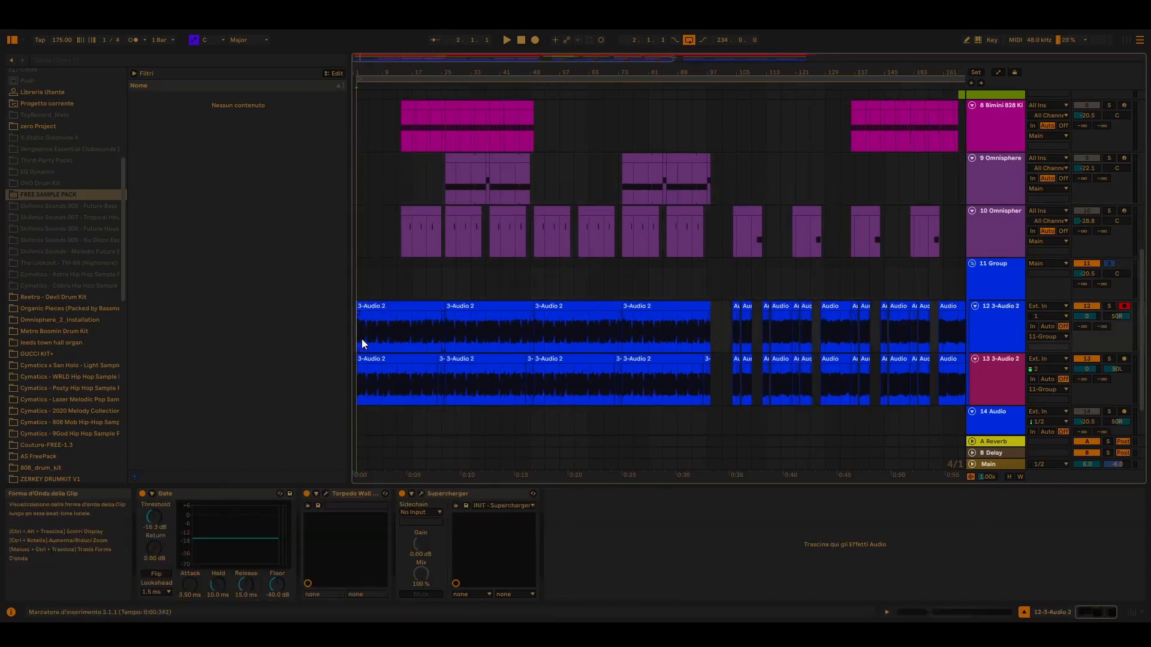
{"action": "key", "text": "space"}
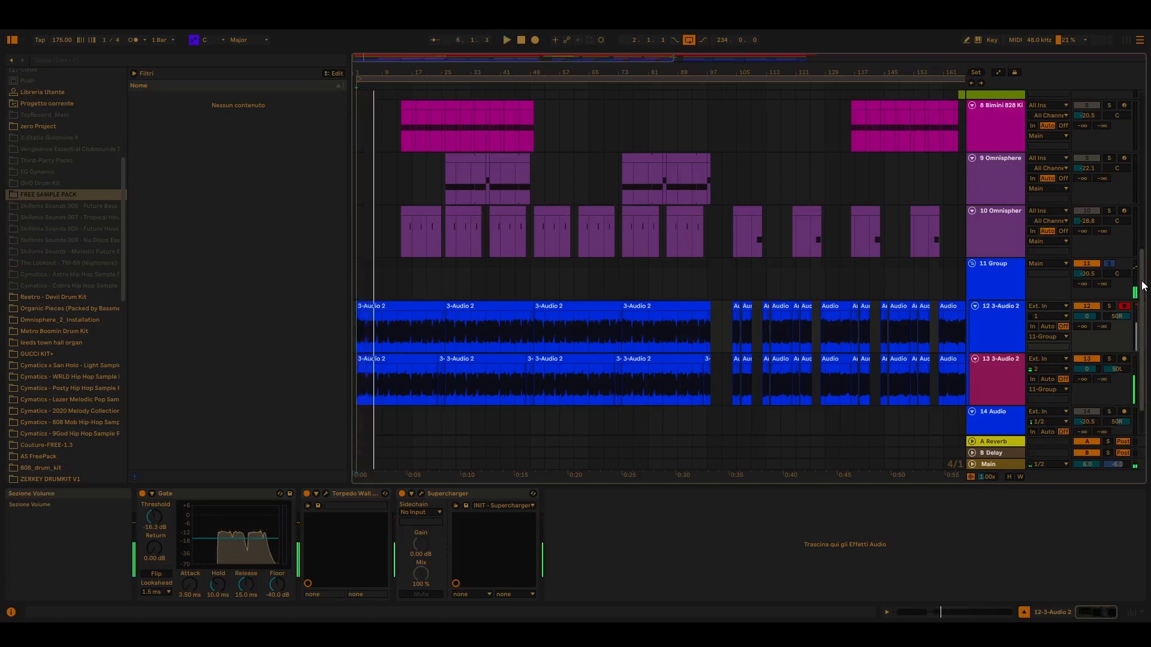
Solo track 6 Omnisphere together with the guitar group and play the opening section
{"action": "left_click_drag", "start_coordinate": [1143, 286], "coordinate": [1141, 207]}
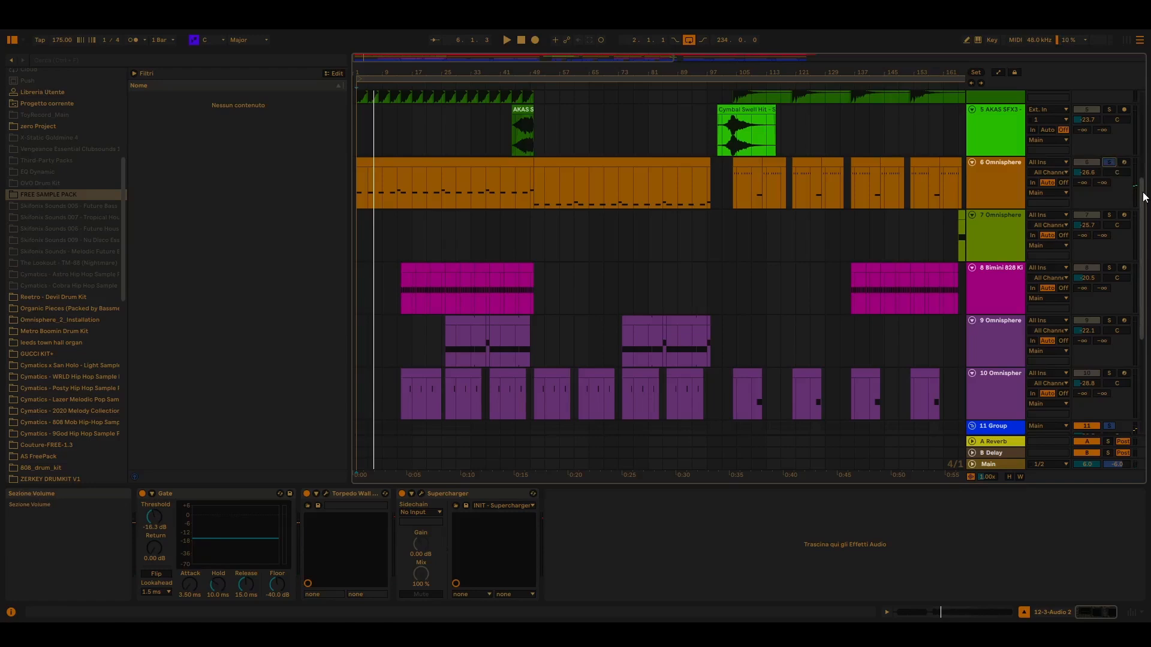
{"action": "mouse_move", "coordinate": [1144, 197]}
{"action": "left_mouse_down"}
{"action": "mouse_move", "coordinate": [1145, 267]}
{"action": "mouse_move", "coordinate": [1140, 185]}
{"action": "left_mouse_up"}
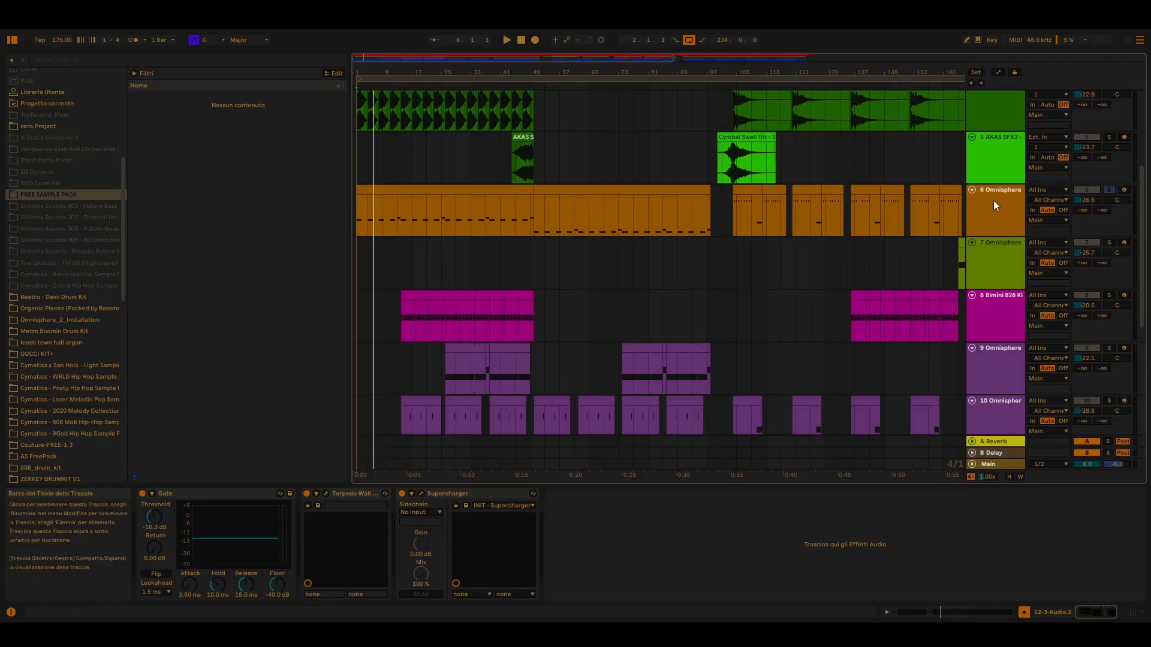
{"action": "key", "text": "space"}
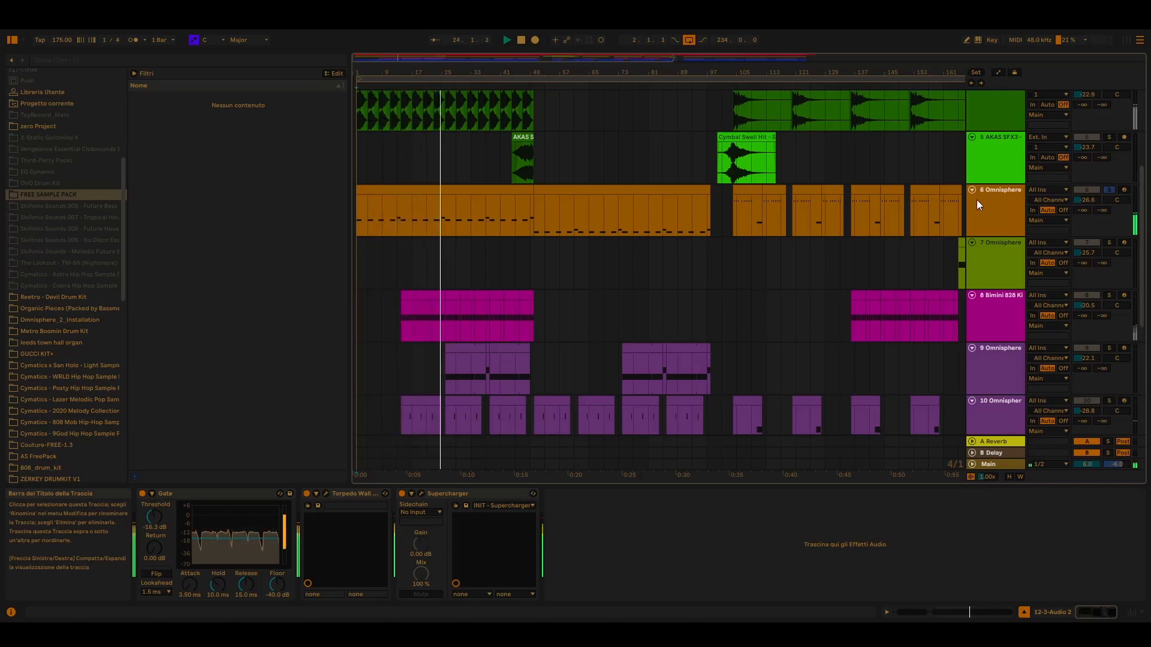
Add Omnisphere tracks 9 and 10 to the solo and play from bar 26 on track 9
{"action": "scroll", "coordinate": [726, 243], "scroll_direction": "down", "scroll_amount": 2}
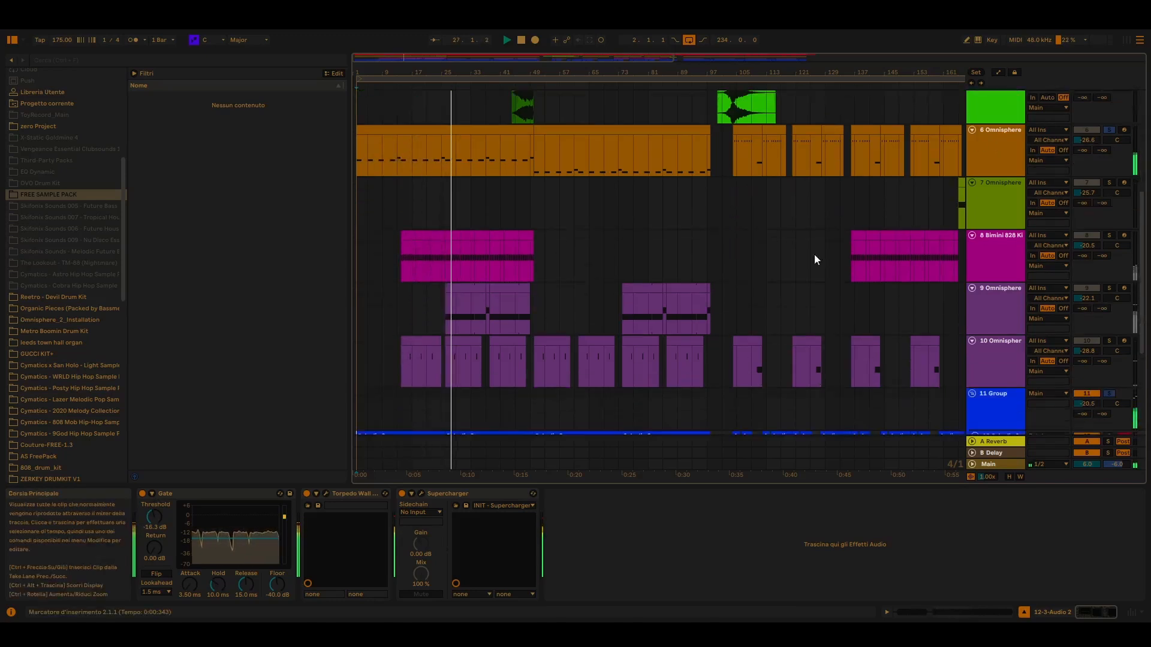
{"action": "left_click", "coordinate": [1109, 287]}
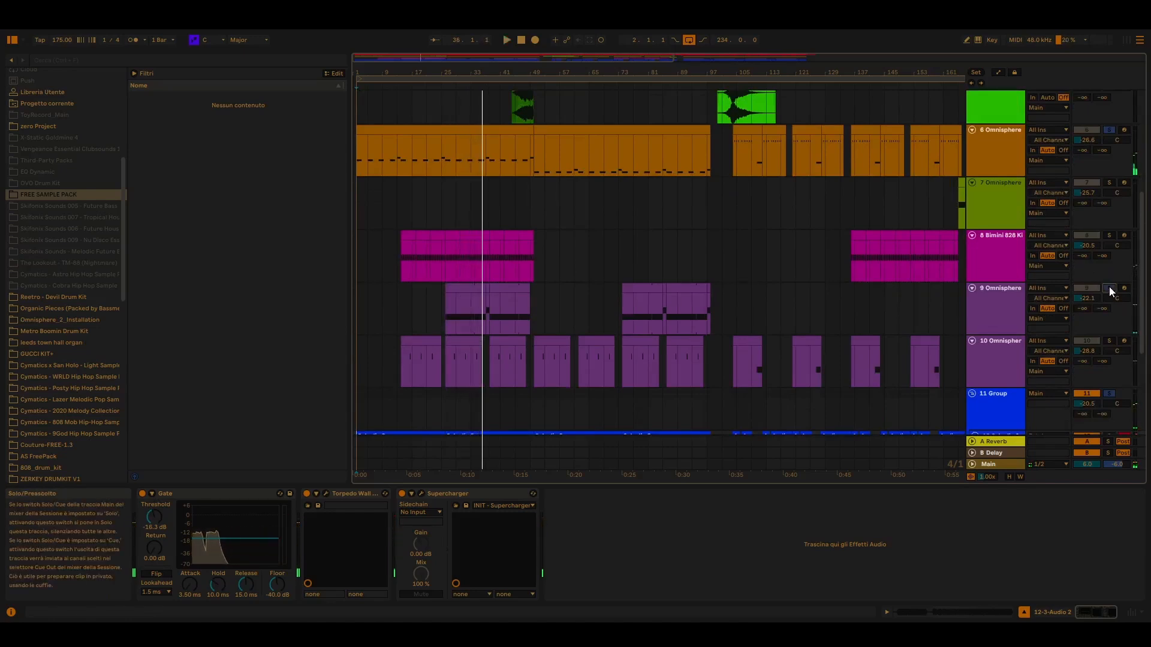
{"action": "left_click", "coordinate": [1110, 341]}
{"action": "left_click", "coordinate": [1109, 343]}
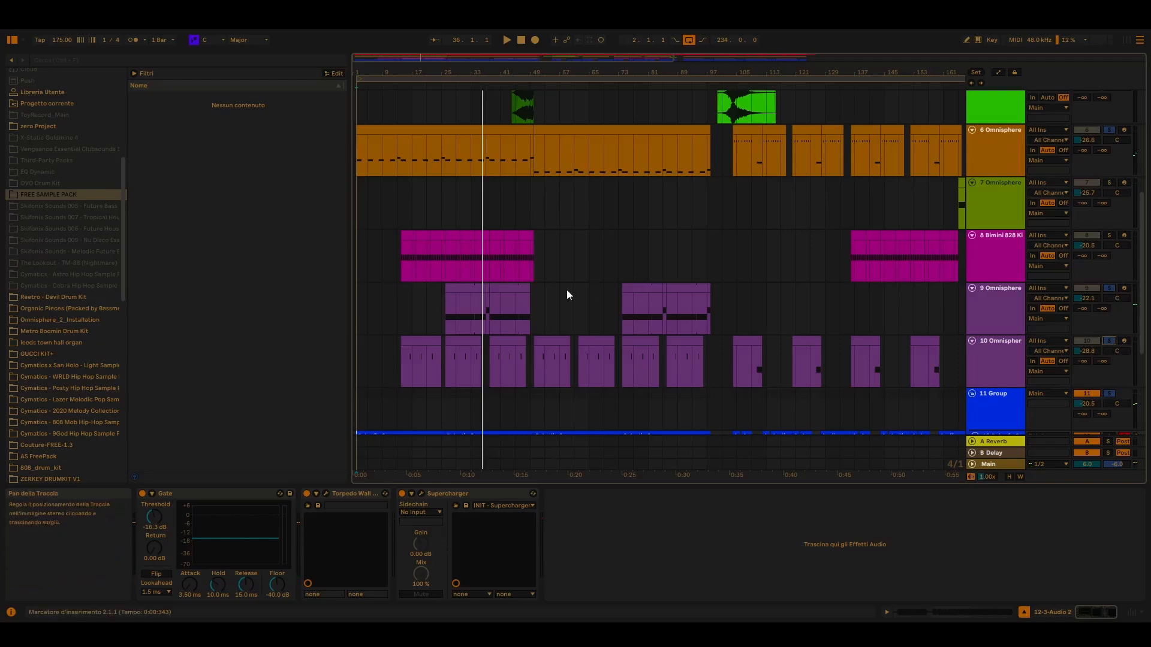
{"action": "left_click", "coordinate": [444, 311]}
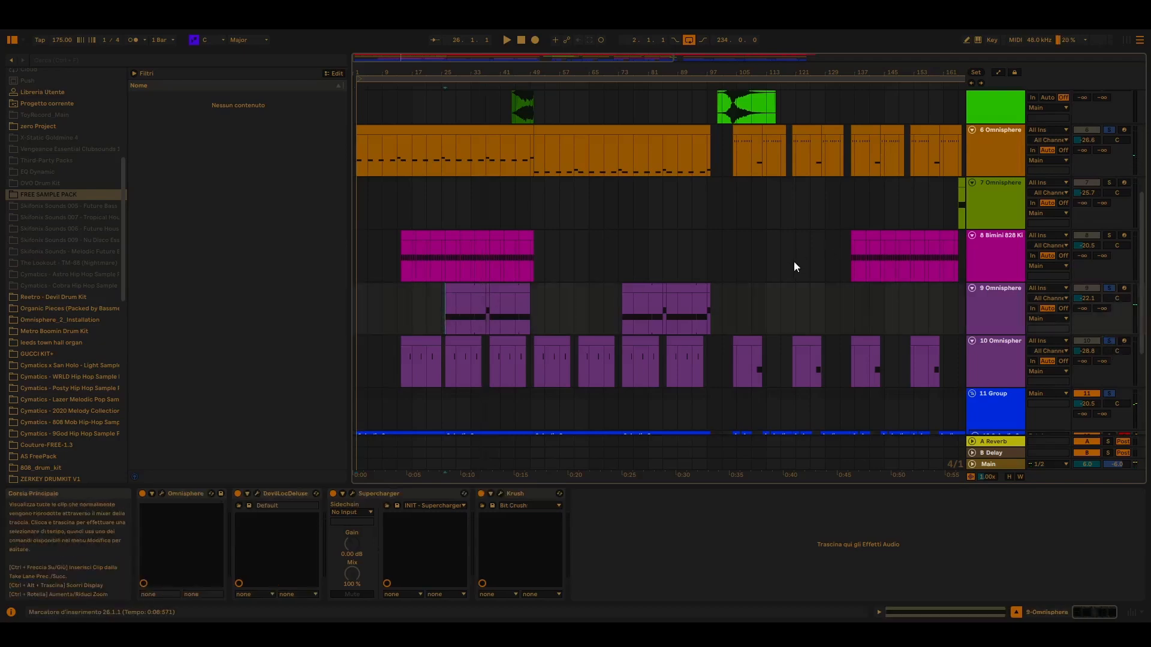
{"action": "key", "text": "space"}
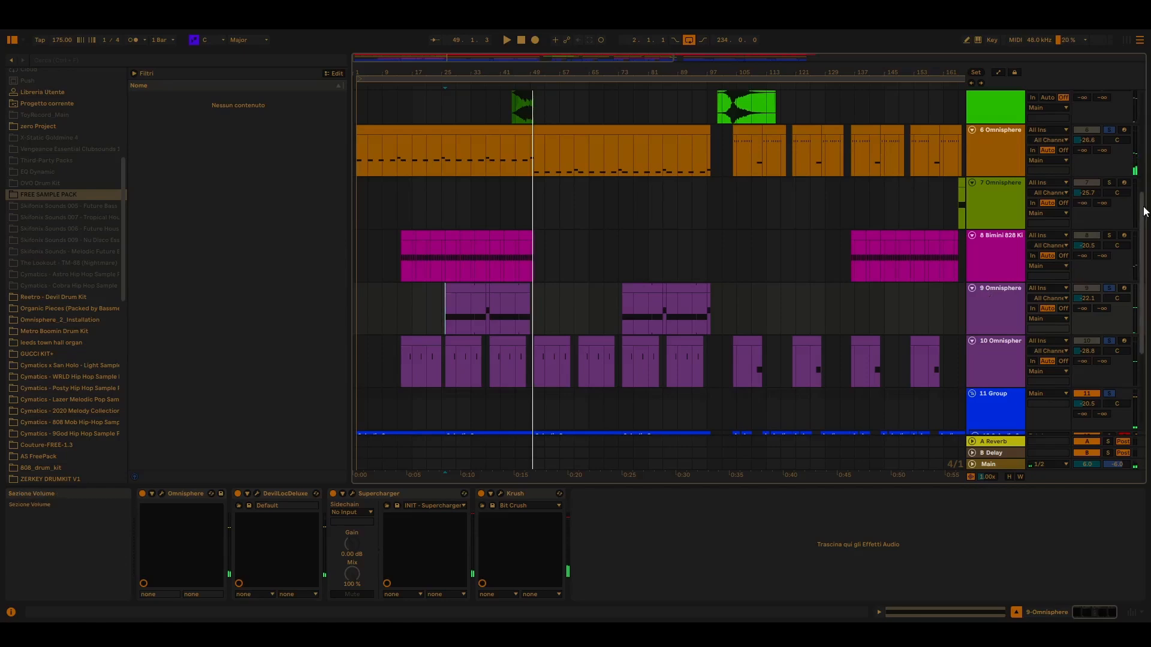
Solo only the Ugritone Drums track and play it from bar 2
{"action": "left_click_drag", "start_coordinate": [1143, 210], "coordinate": [1135, 322]}
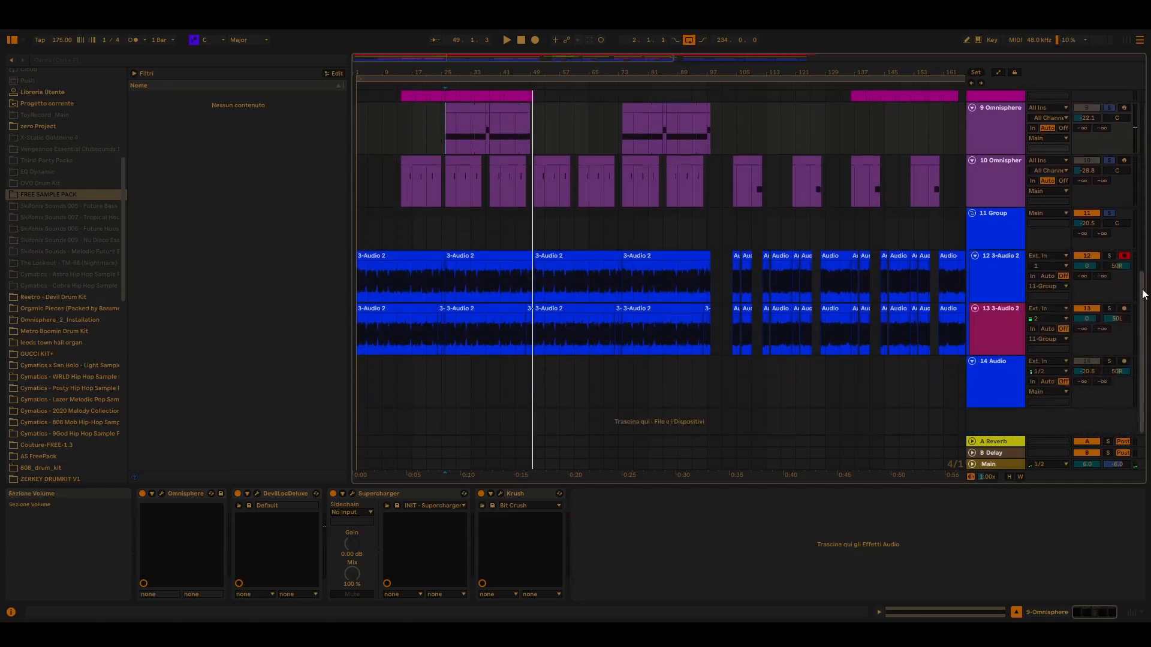
{"action": "scroll", "coordinate": [1144, 293], "scroll_direction": "up", "scroll_amount": 10}
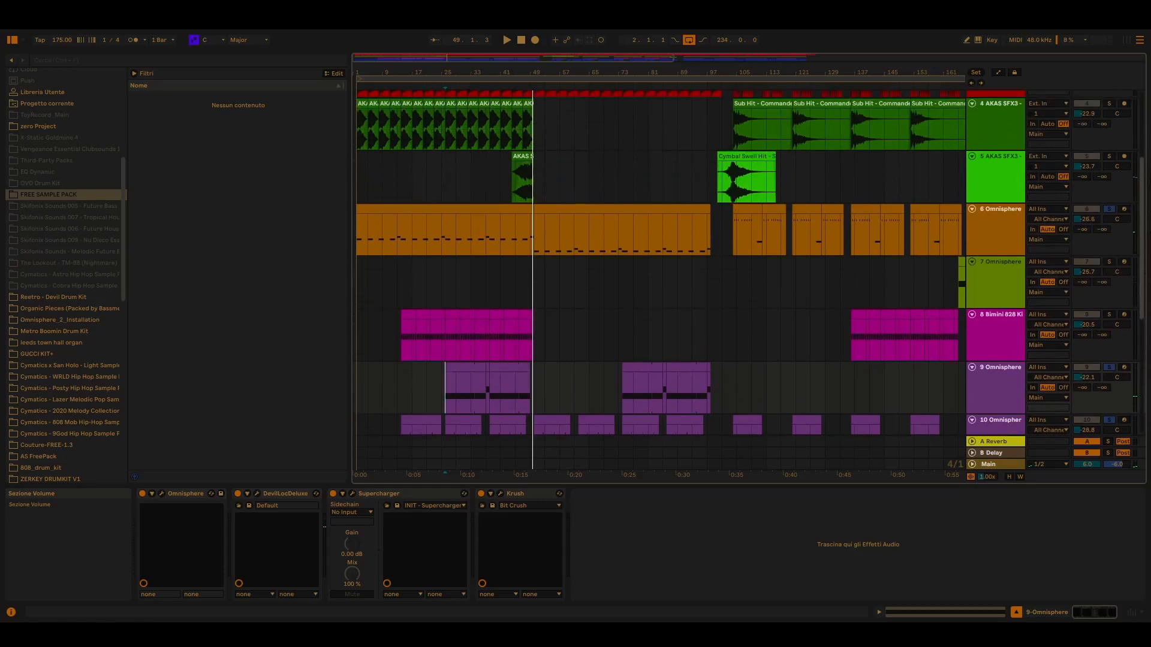
{"action": "scroll", "coordinate": [1142, 270], "scroll_direction": "up", "scroll_amount": 1}
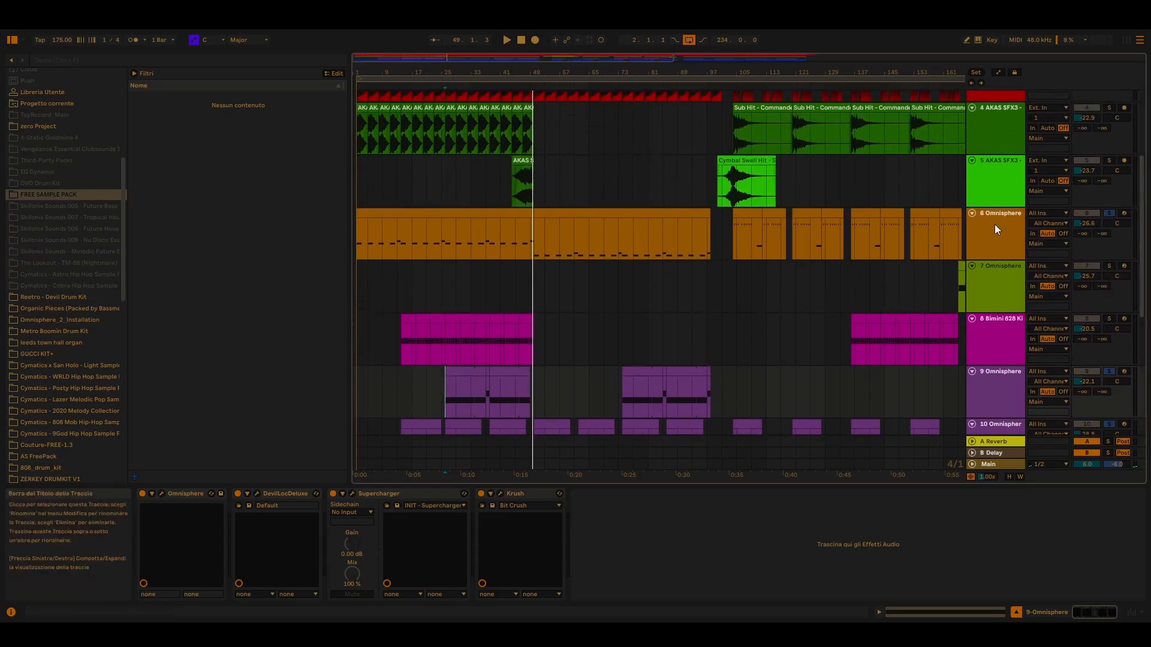
{"action": "scroll", "coordinate": [771, 292], "scroll_direction": "up", "scroll_amount": 5}
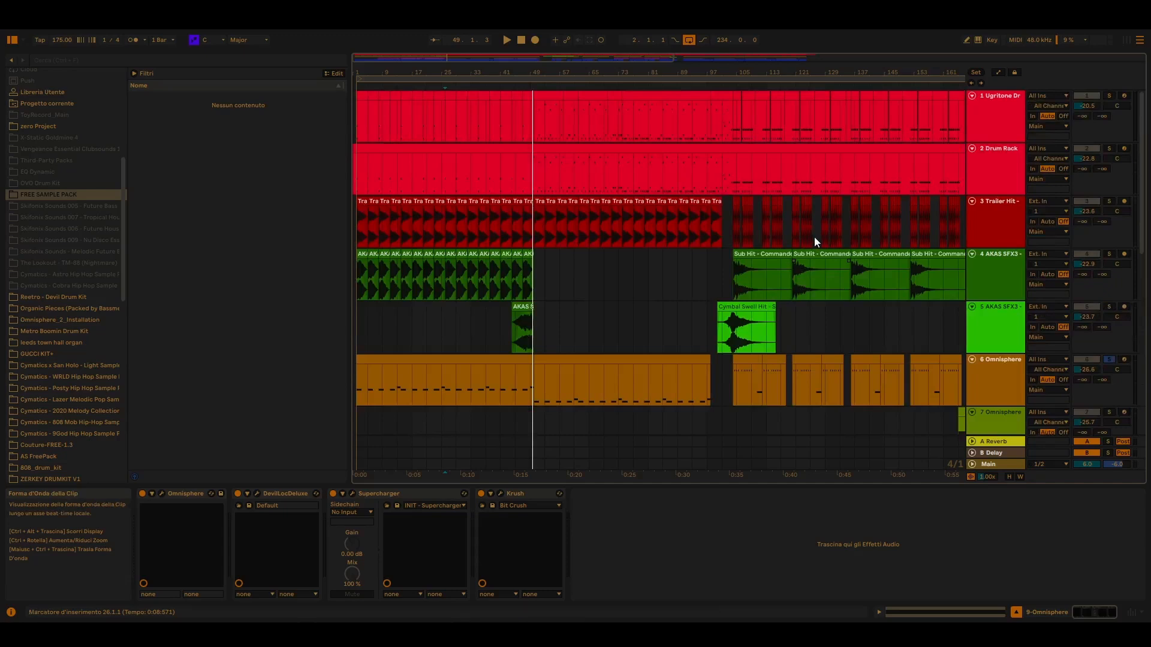
{"action": "left_click", "coordinate": [358, 109]}
{"action": "left_click", "coordinate": [1109, 95]}
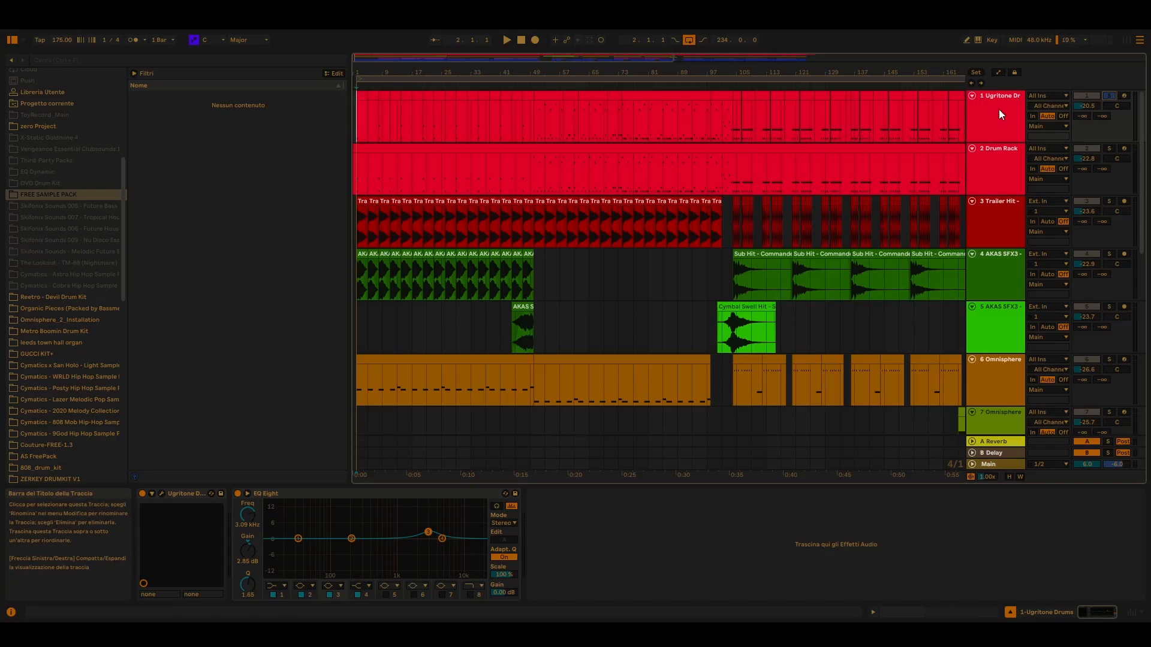
{"action": "key", "text": "space"}
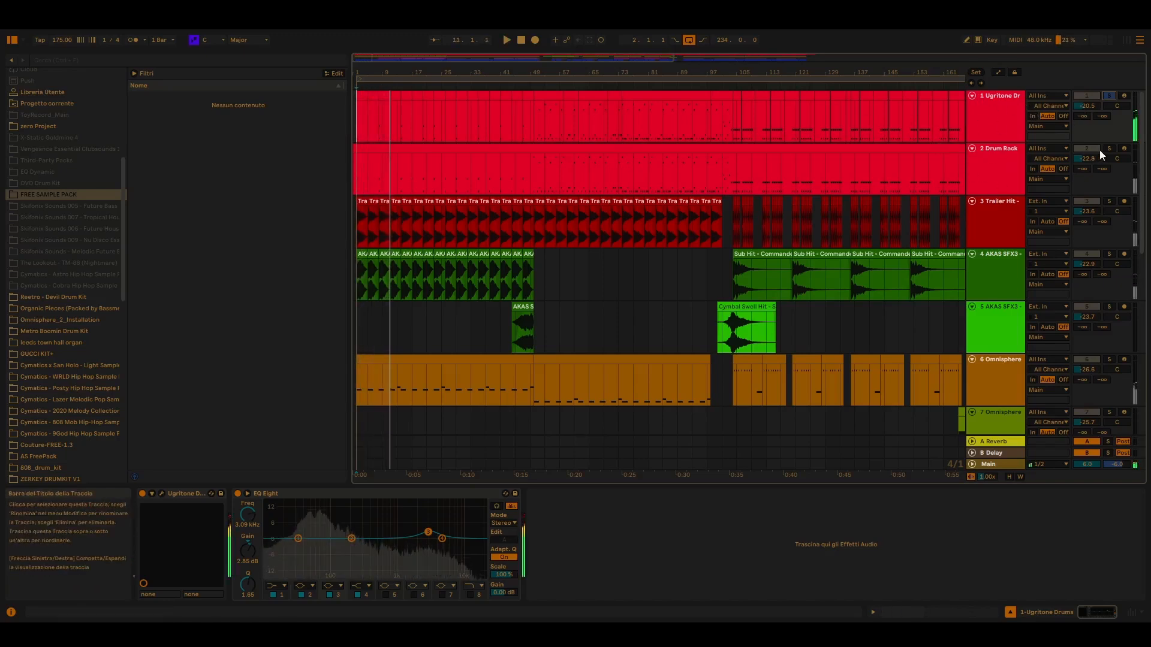
Show the Drum Rack track's devices, solo only that track and play it from bar 2
{"action": "left_click", "coordinate": [982, 162]}
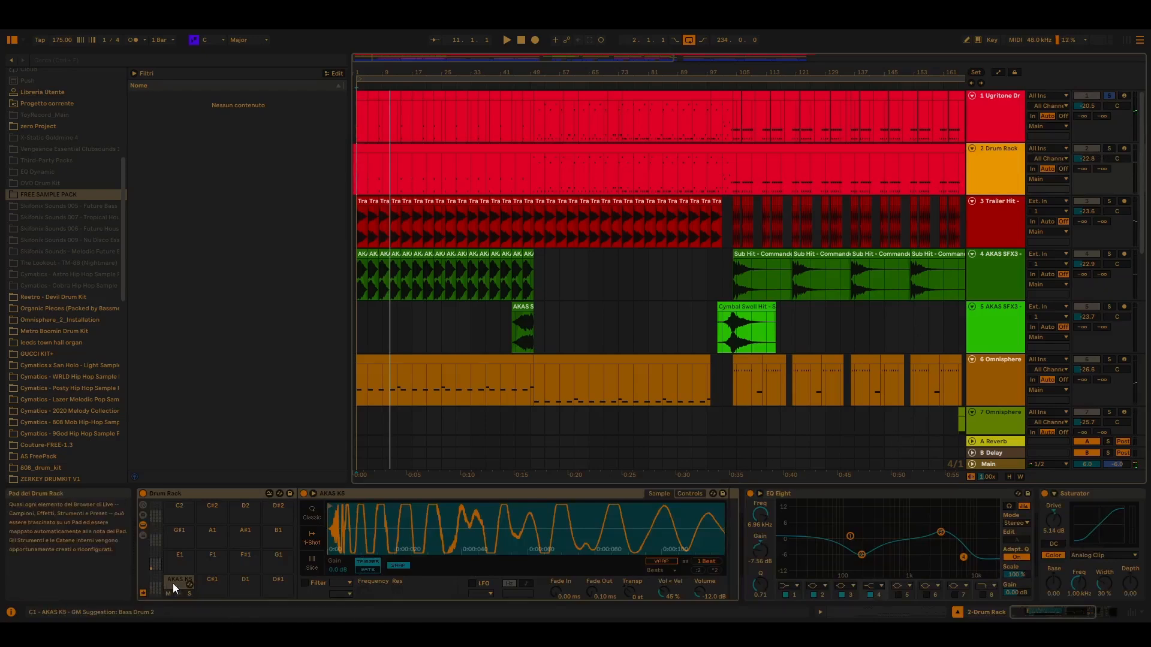
{"action": "left_click", "coordinate": [1109, 149]}
{"action": "left_click", "coordinate": [1108, 149]}
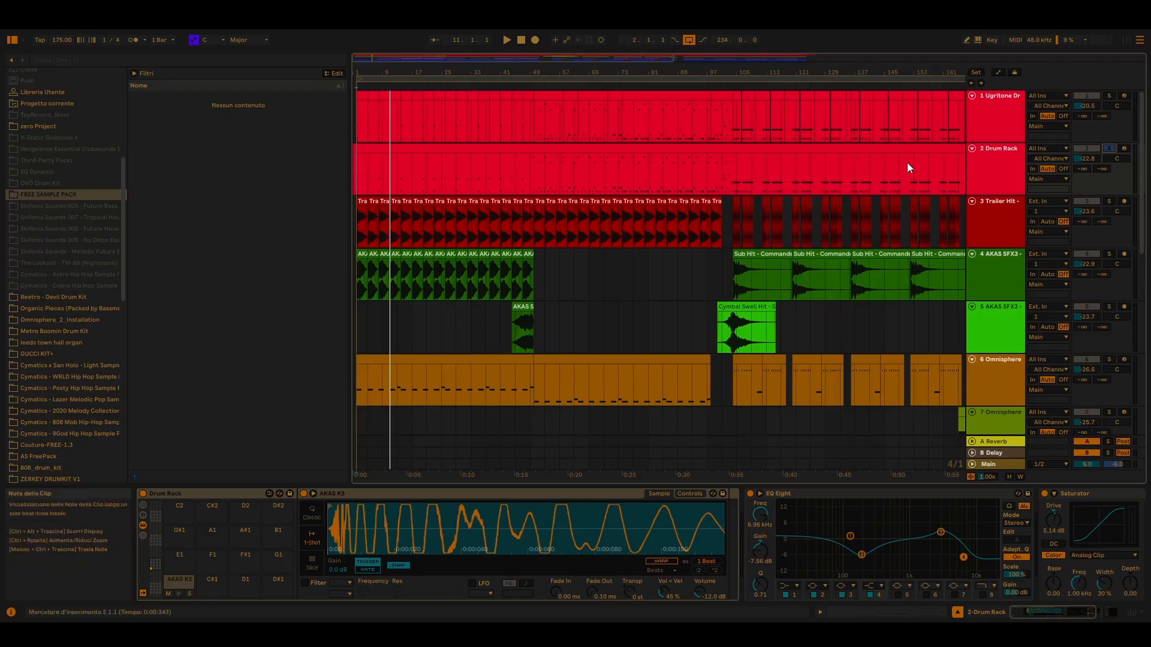
{"action": "key", "text": "space"}
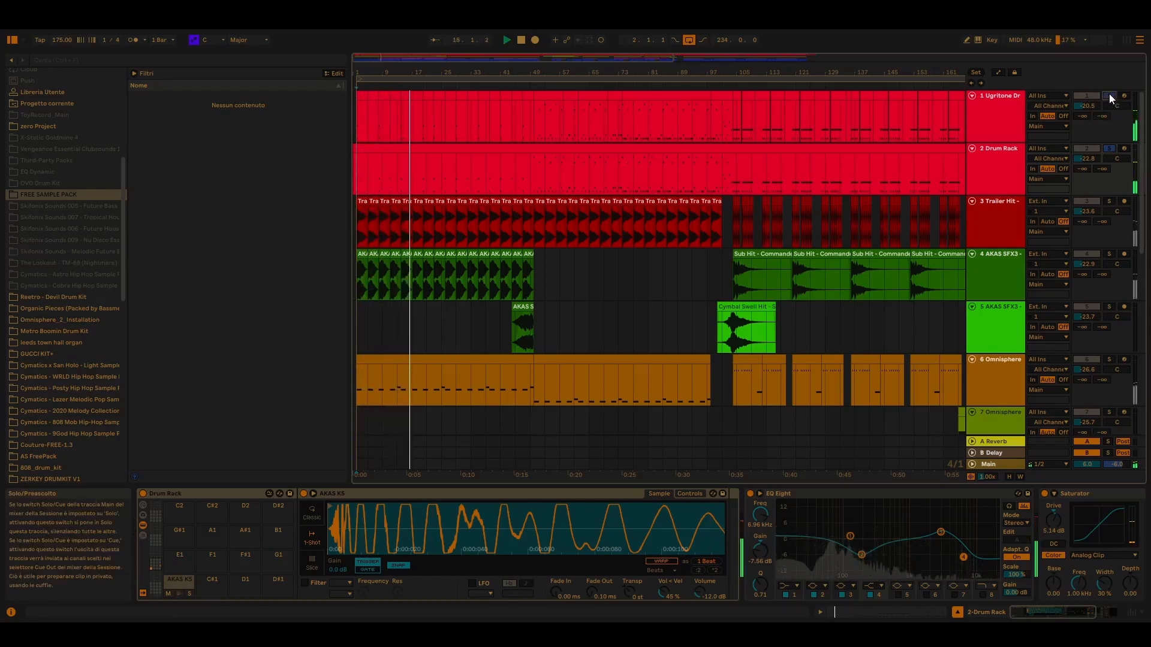
Toggle the solos of Drum Rack and Ugritone Drums during playback to compare them, leaving both soloed
{"action": "left_click", "coordinate": [1109, 149]}
{"action": "left_click", "coordinate": [1110, 149]}
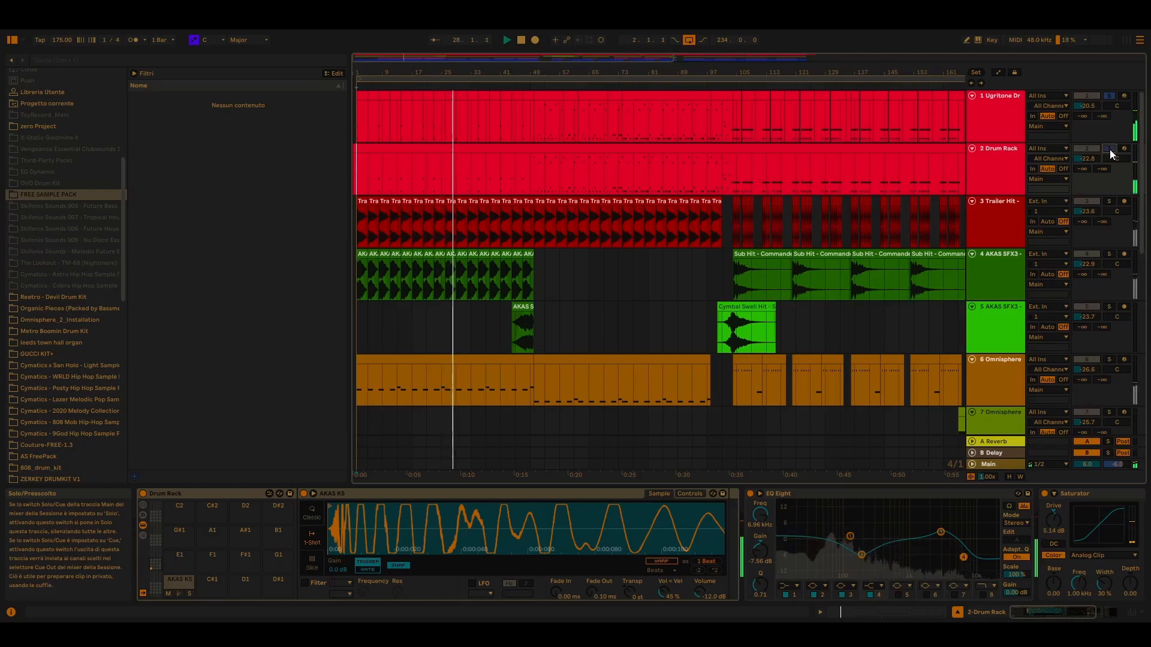
{"action": "left_click", "coordinate": [1110, 96]}
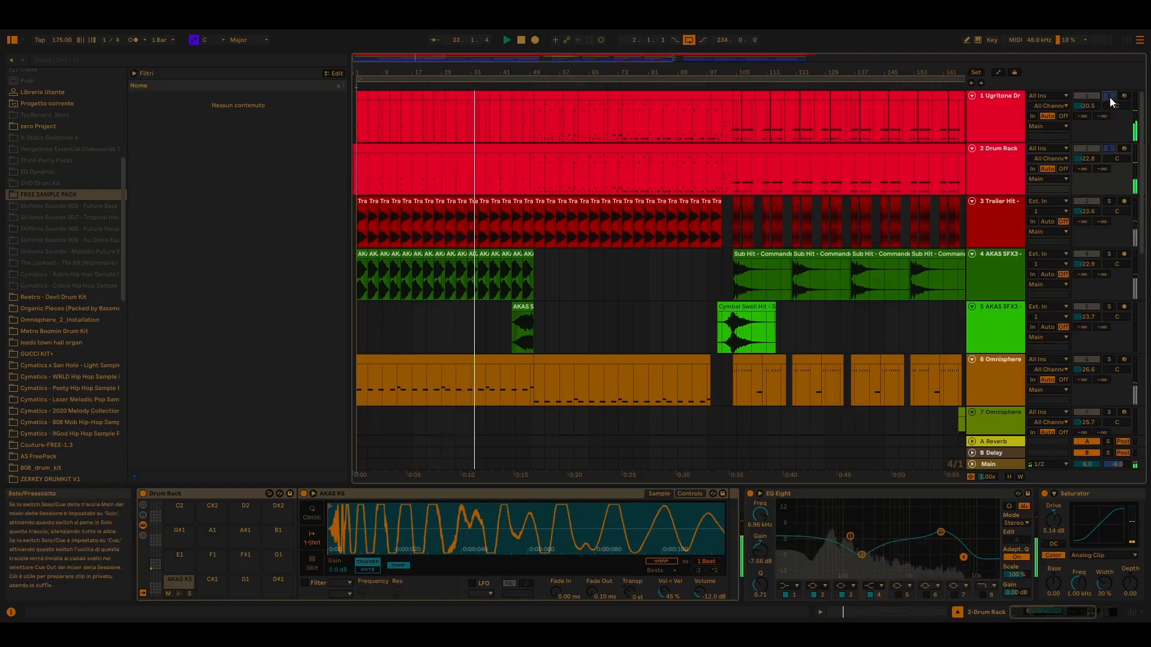
{"action": "left_click", "coordinate": [1109, 97]}
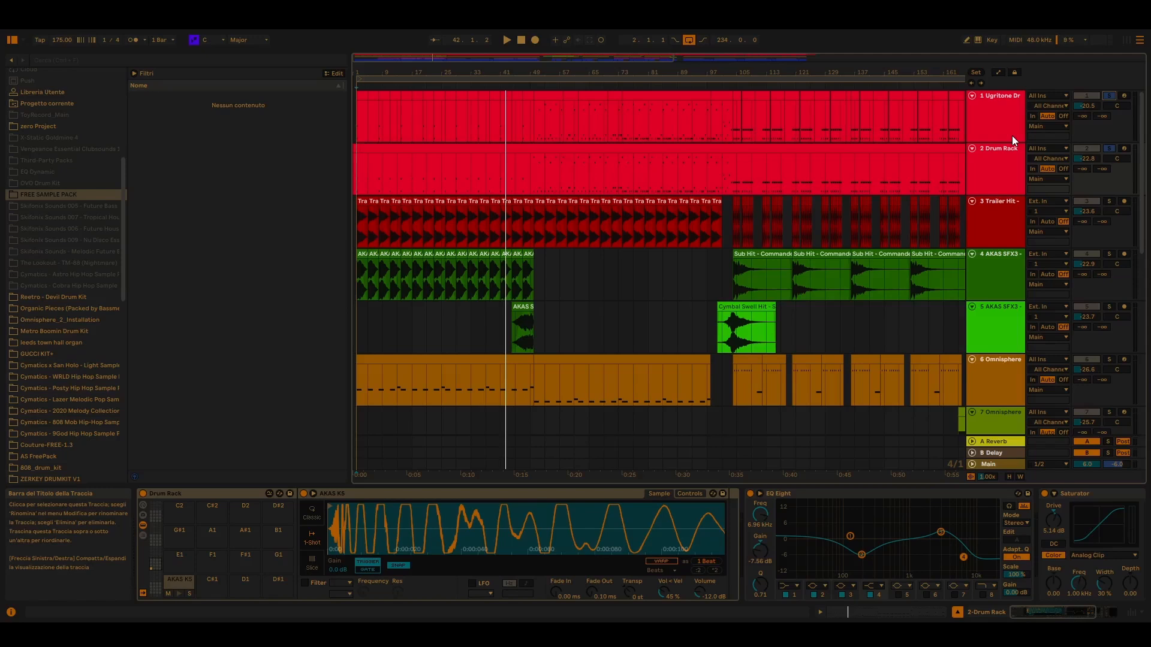
Solo only track 3 Trailer Hit and play it from bar 2
{"action": "left_click", "coordinate": [356, 211]}
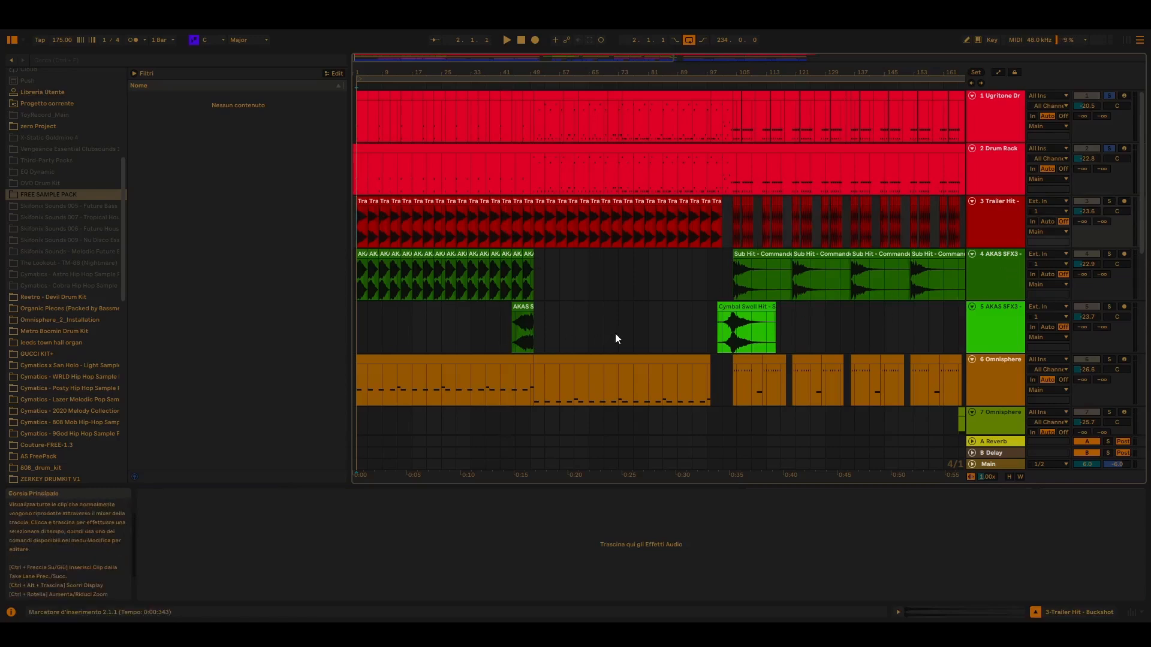
{"action": "left_click", "coordinate": [1109, 201]}
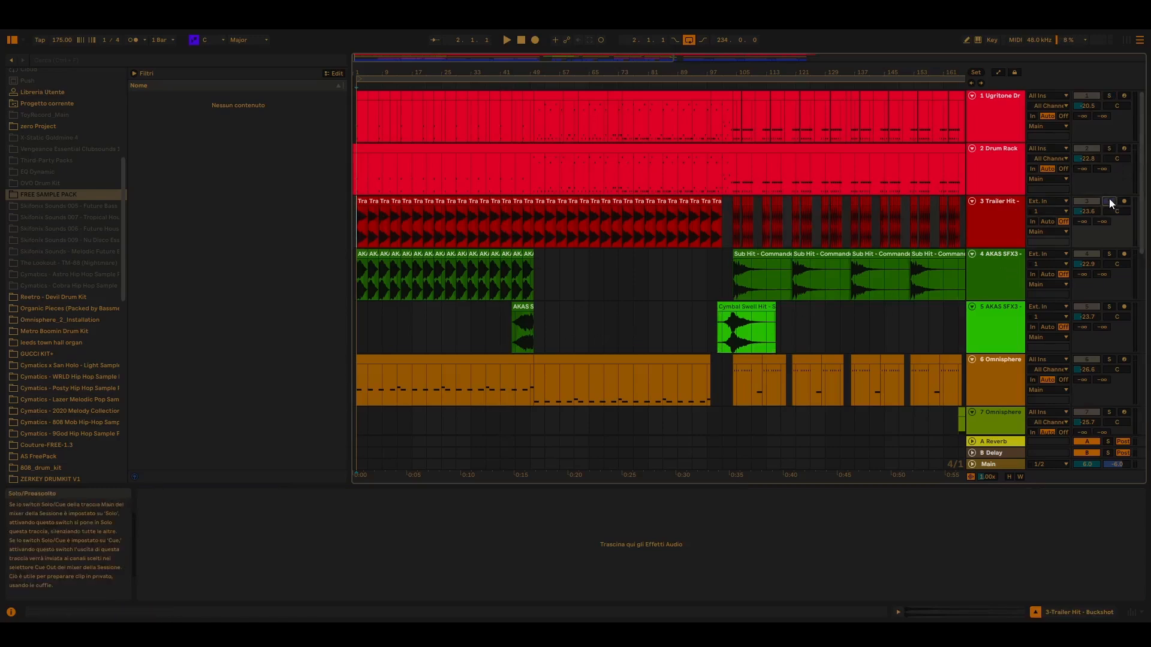
{"action": "left_click_drag", "start_coordinate": [531, 59], "coordinate": [473, 59]}
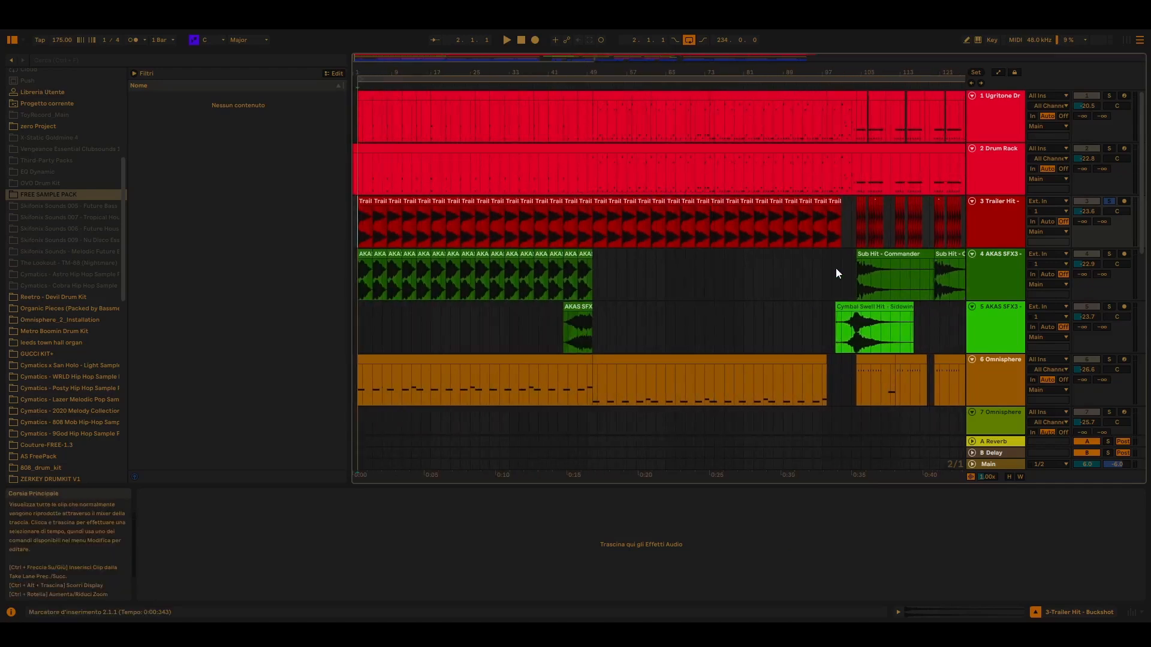
{"action": "key", "text": "space"}
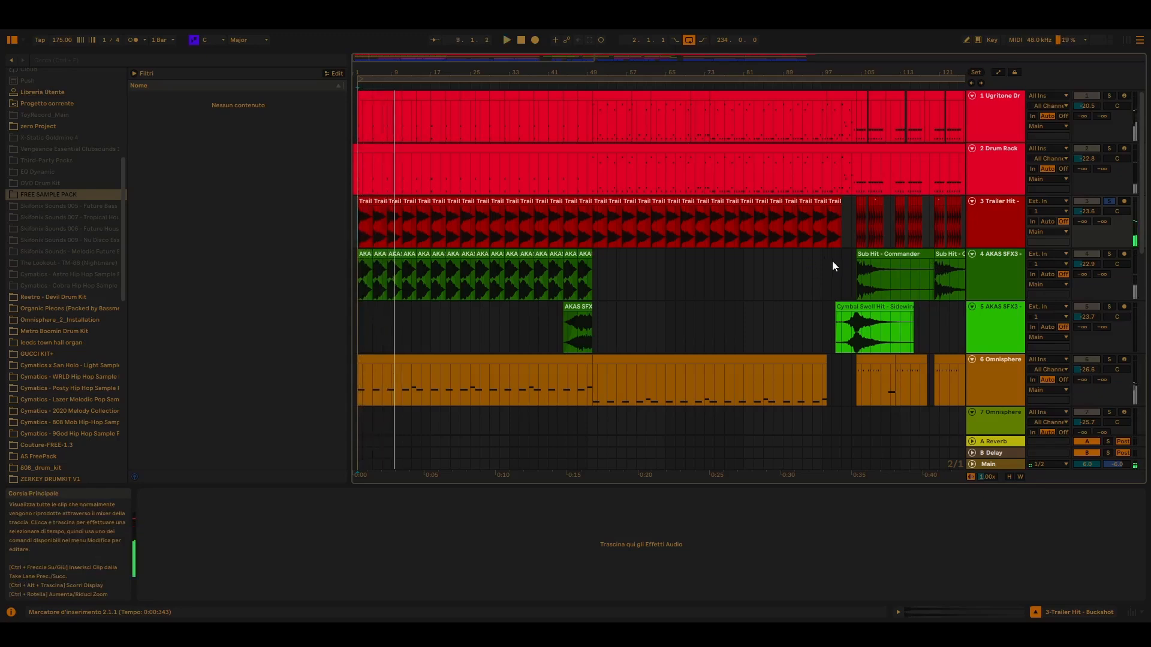
Add the Drum Rack and Ugritone Drums tracks to the Trailer Hit solo and play them together
{"action": "left_click", "coordinate": [1108, 149]}
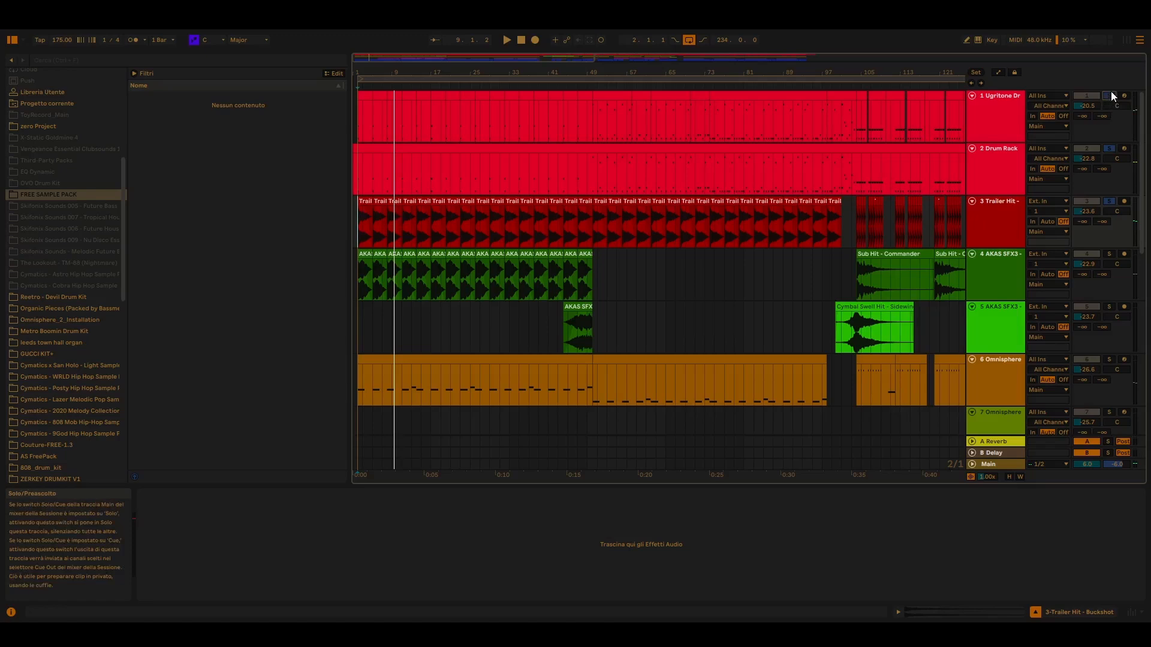
{"action": "key", "text": "space"}
{"action": "left_click", "coordinate": [1110, 93]}
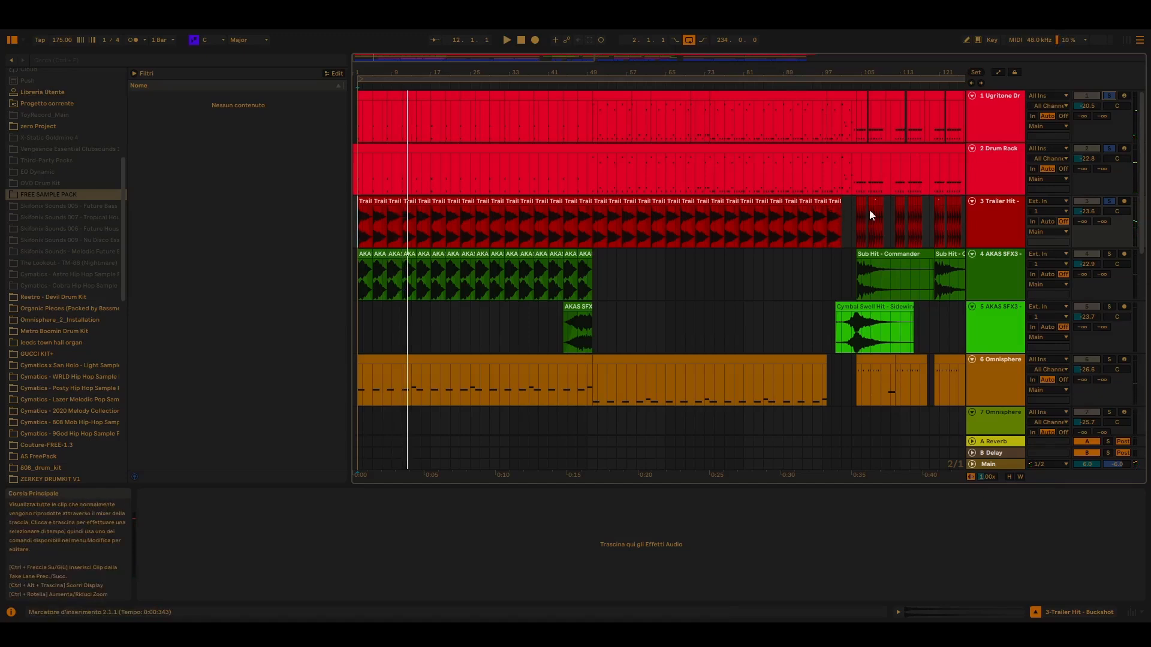
Solo only track 4 AKAS SFX3 and play its hits from the opening section
{"action": "left_click", "coordinate": [1109, 254]}
{"action": "key", "text": "space"}
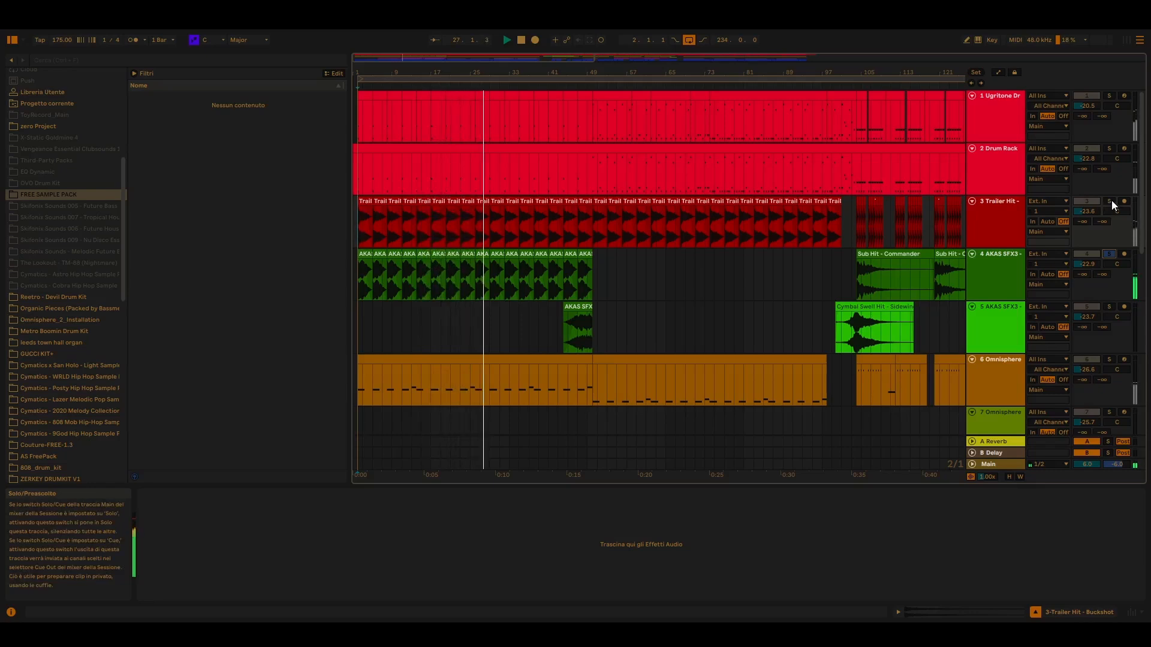
{"action": "scroll", "coordinate": [682, 276], "scroll_direction": "down", "scroll_amount": 5}
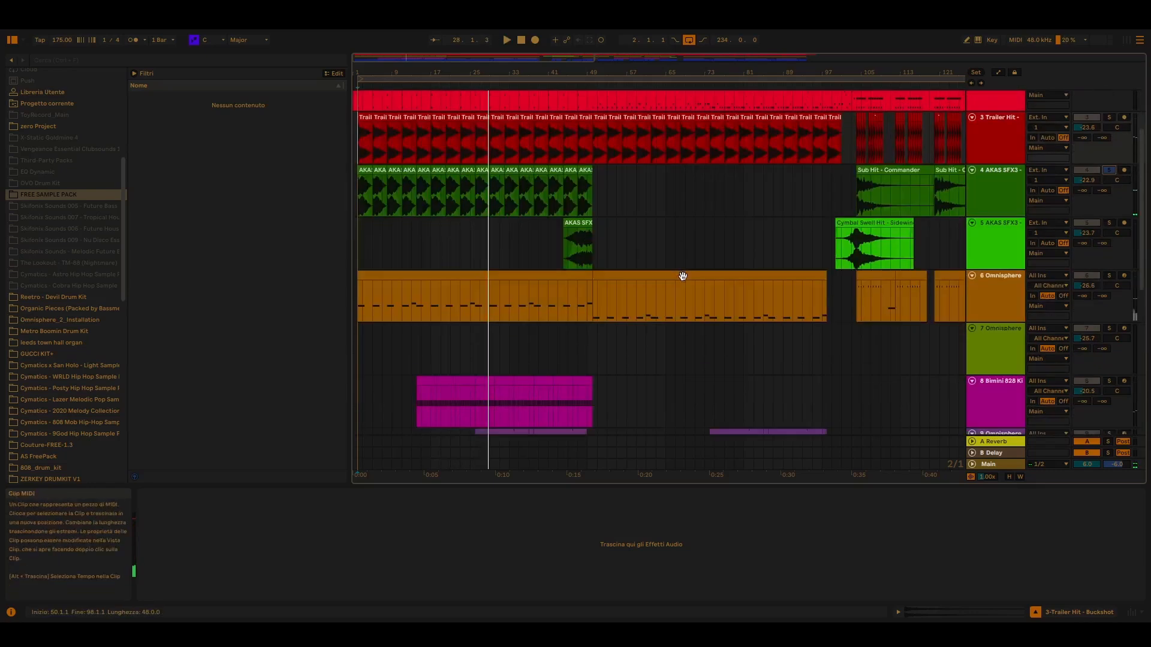
Add the Trailer Hit, Drum Rack and Ugritone Drums tracks to the AKAS SFX3 solo and play them together from bar 2
{"action": "scroll", "coordinate": [682, 276], "scroll_direction": "up", "scroll_amount": 3}
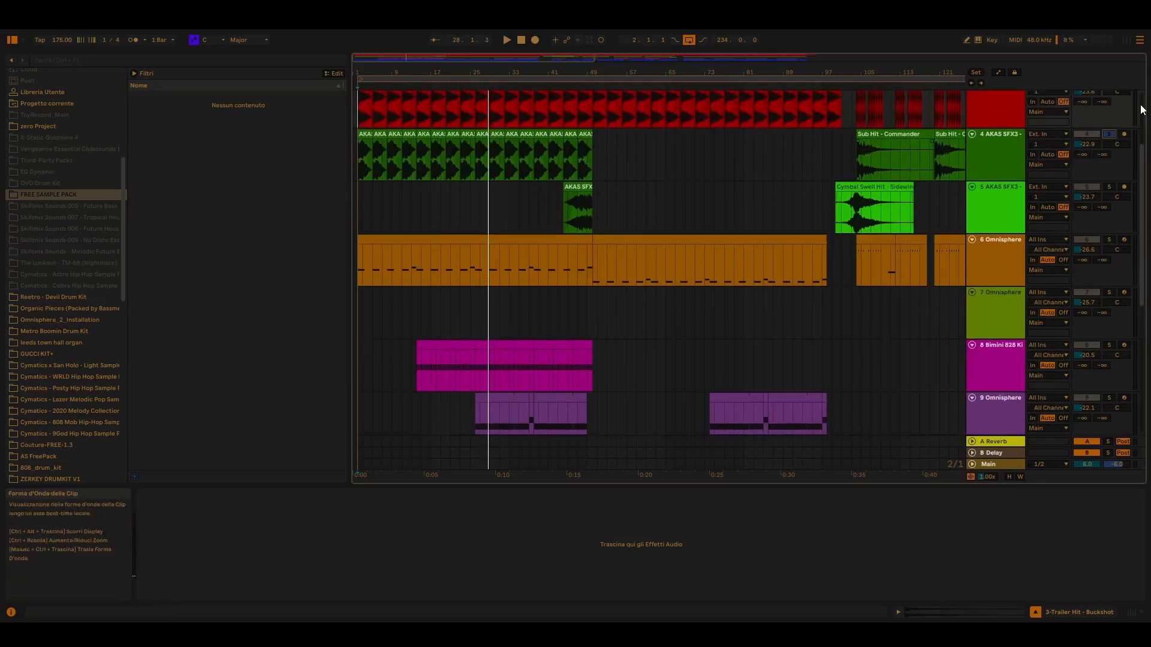
{"action": "scroll", "coordinate": [1110, 135], "scroll_direction": "up", "scroll_amount": 2}
{"action": "scroll", "coordinate": [1110, 141], "scroll_direction": "up", "scroll_amount": 1}
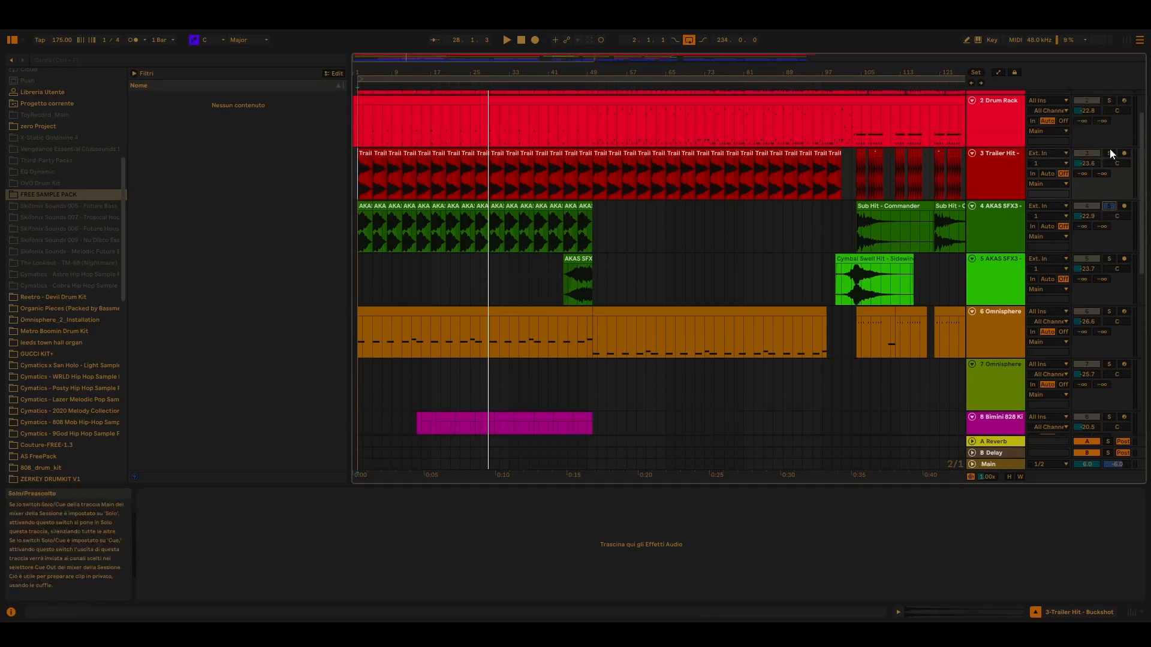
{"action": "scroll", "coordinate": [1108, 138], "scroll_direction": "up", "scroll_amount": 2}
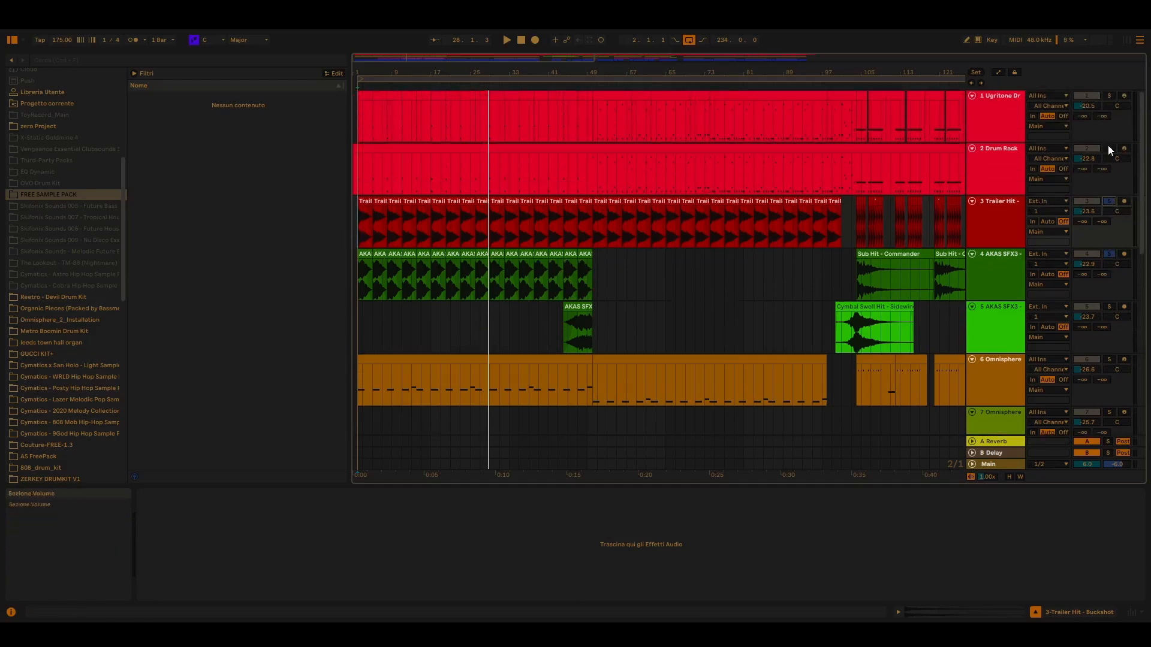
{"action": "left_click", "coordinate": [1108, 148]}
{"action": "left_click", "coordinate": [1109, 95]}
{"action": "key", "text": "space"}
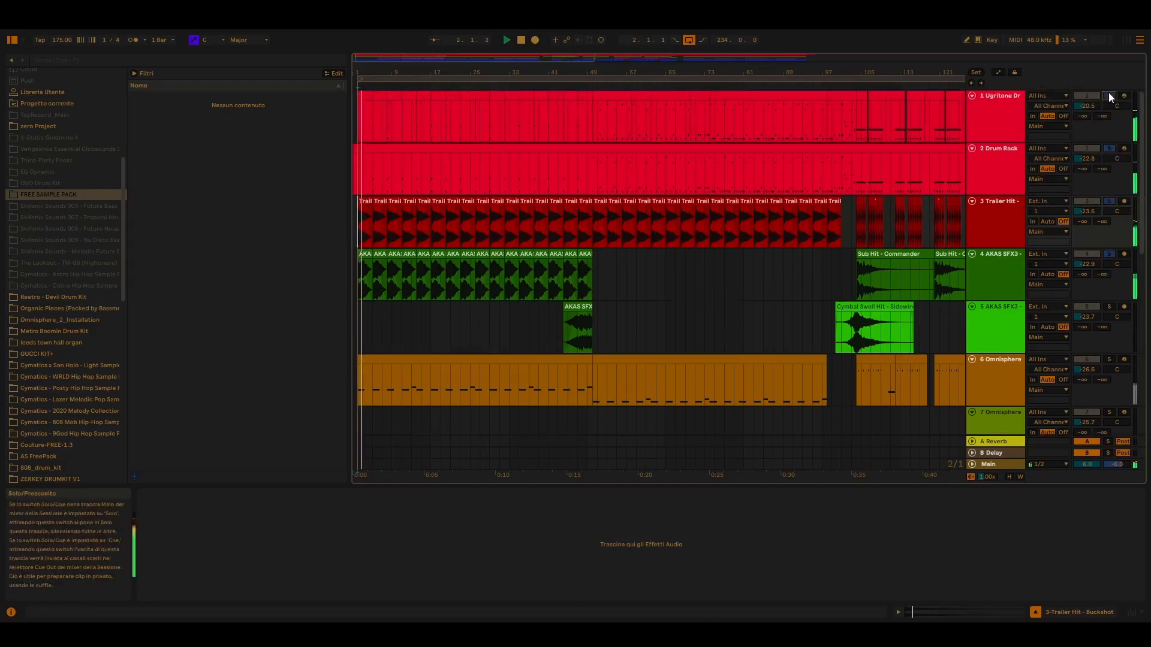
Add the Omnisphere tracks 6, 9 and 10 to the soloed tracks while the playback continues
{"action": "scroll", "coordinate": [659, 210], "scroll_direction": "down", "scroll_amount": 2}
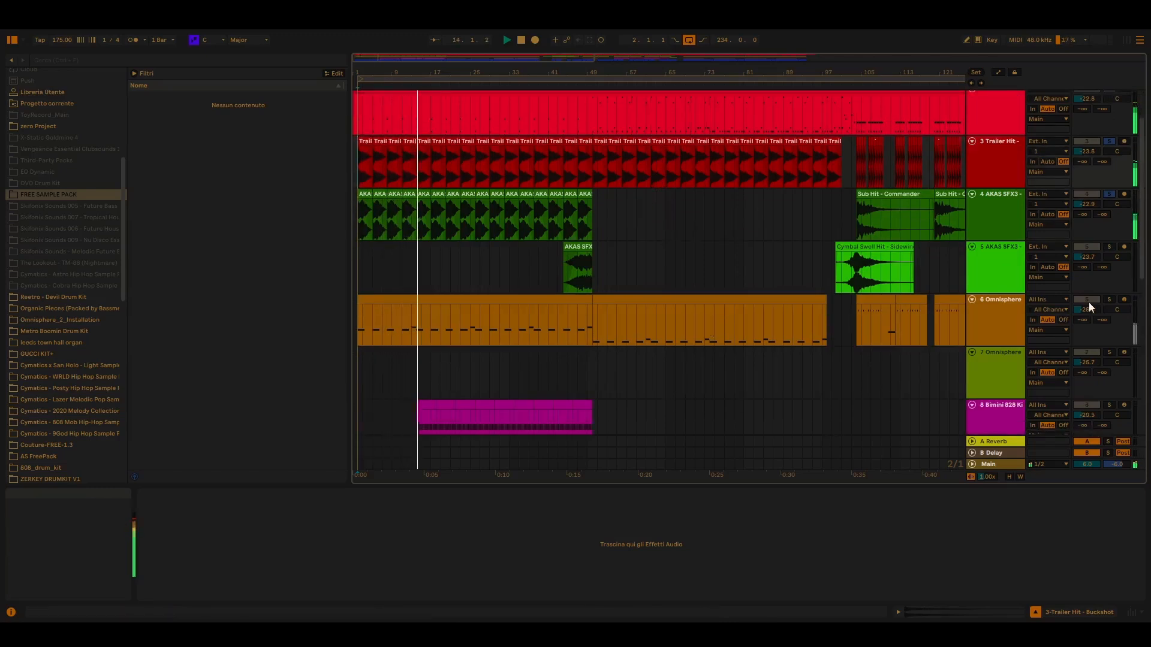
{"action": "left_click", "coordinate": [1109, 299]}
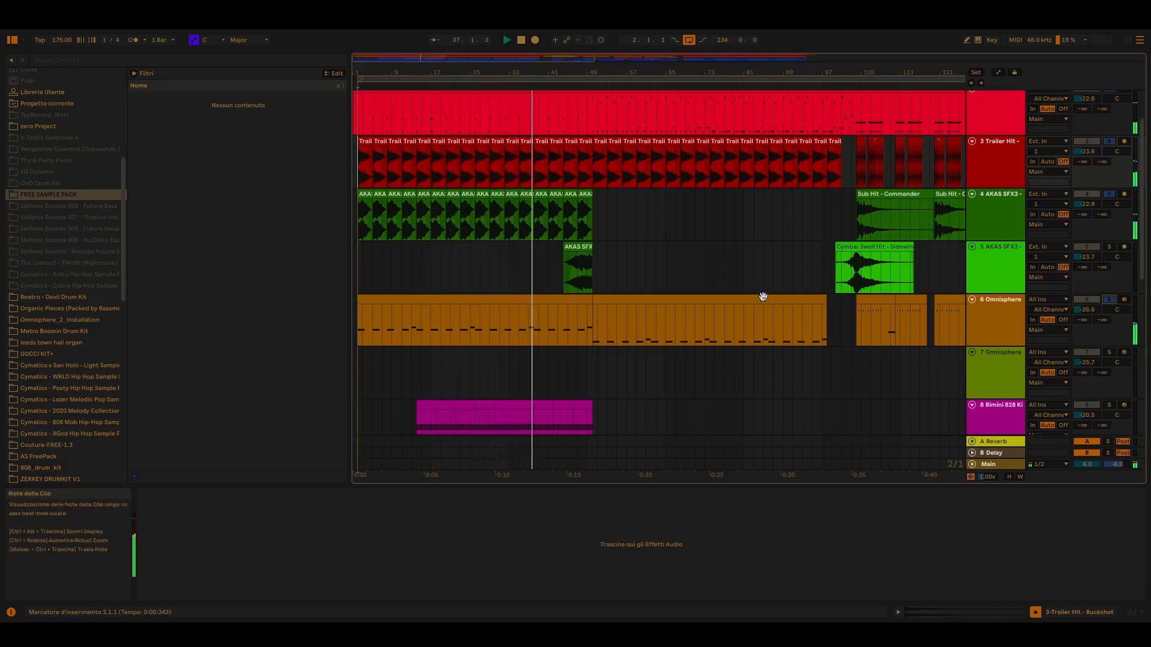
{"action": "scroll", "coordinate": [779, 362], "scroll_direction": "down", "scroll_amount": 4}
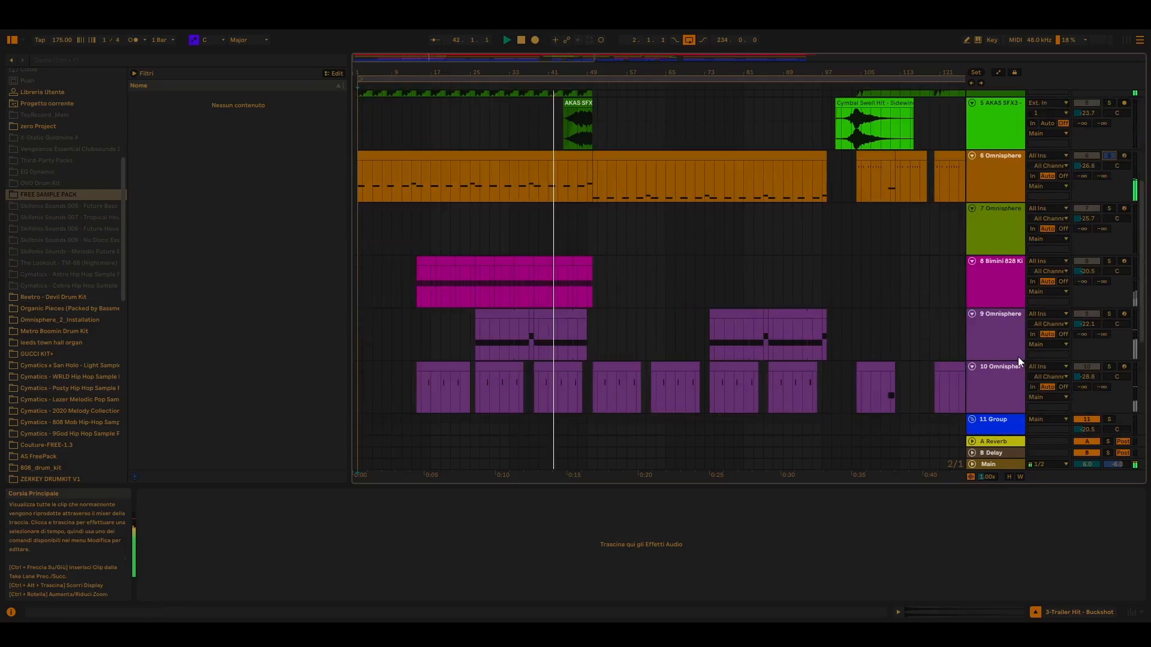
{"action": "left_click", "coordinate": [1110, 314]}
{"action": "left_click", "coordinate": [1110, 367]}
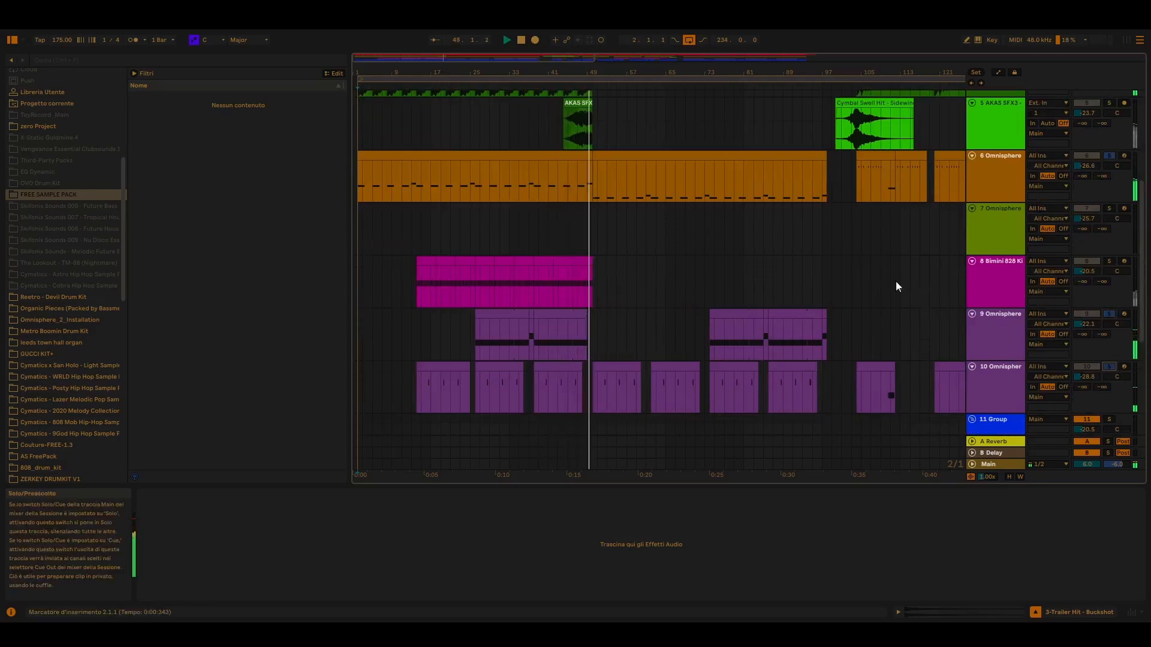
Solo only track 3 Trailer Hit and play its rapid hits from bar 104
{"action": "scroll", "coordinate": [827, 282], "scroll_direction": "down", "scroll_amount": 2}
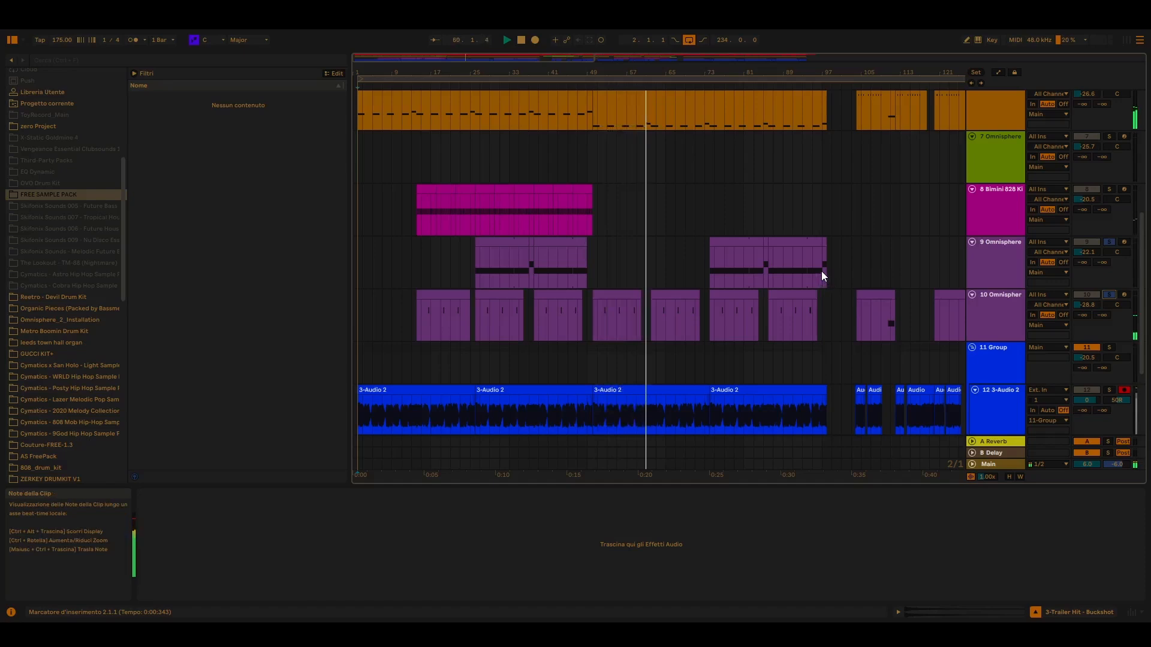
{"action": "scroll", "coordinate": [821, 271], "scroll_direction": "up", "scroll_amount": 4}
{"action": "scroll", "coordinate": [823, 267], "scroll_direction": "up", "scroll_amount": 3}
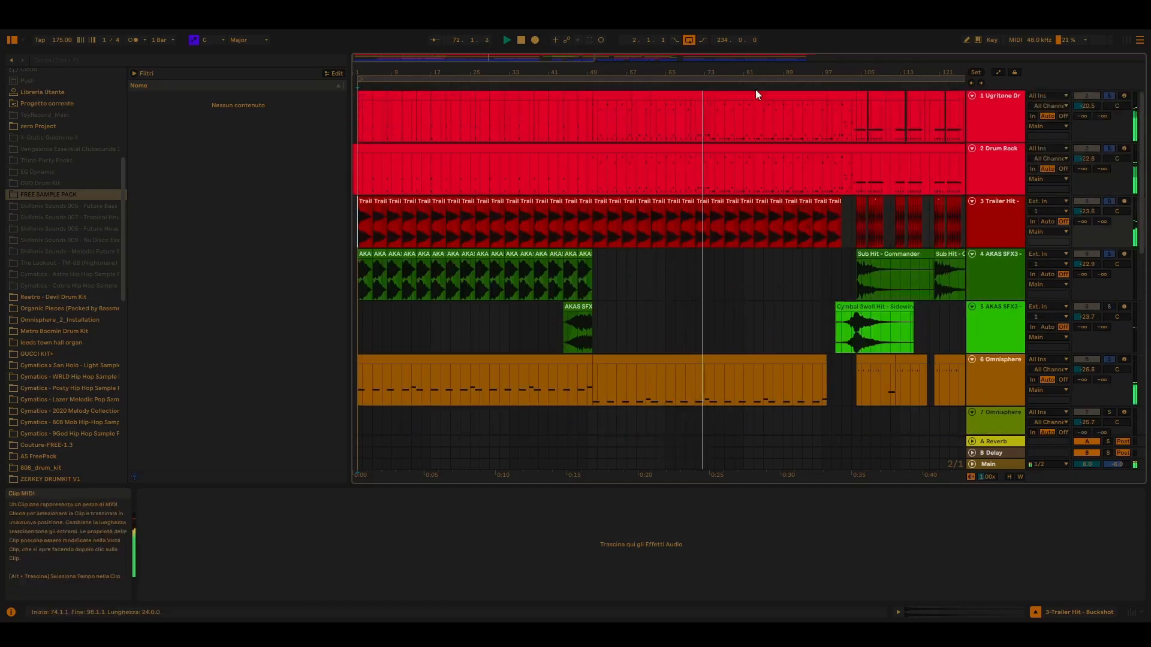
{"action": "left_click_drag", "start_coordinate": [568, 57], "coordinate": [664, 62]}
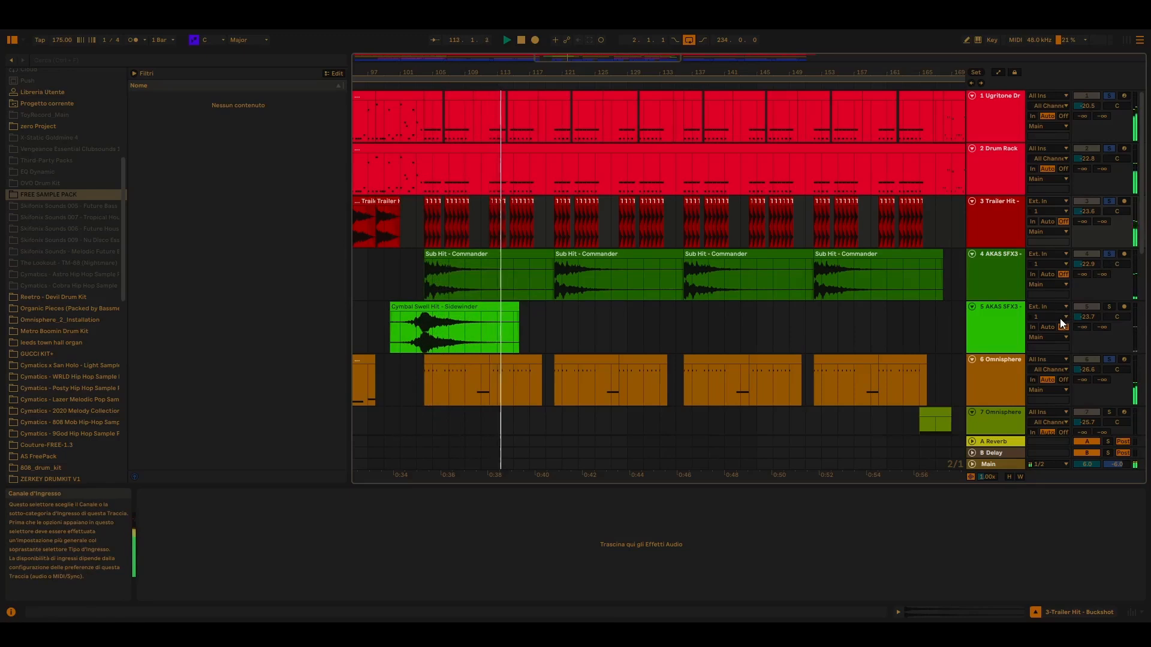
{"action": "left_click", "coordinate": [1110, 203]}
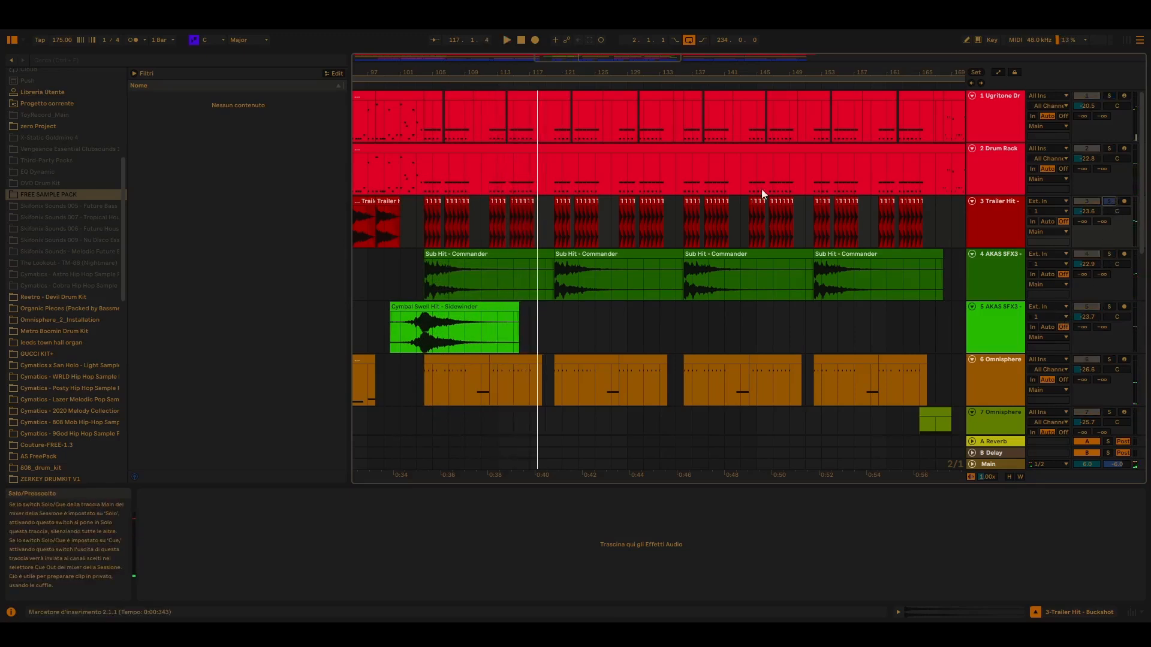
{"action": "left_click", "coordinate": [424, 217]}
{"action": "key", "text": "space"}
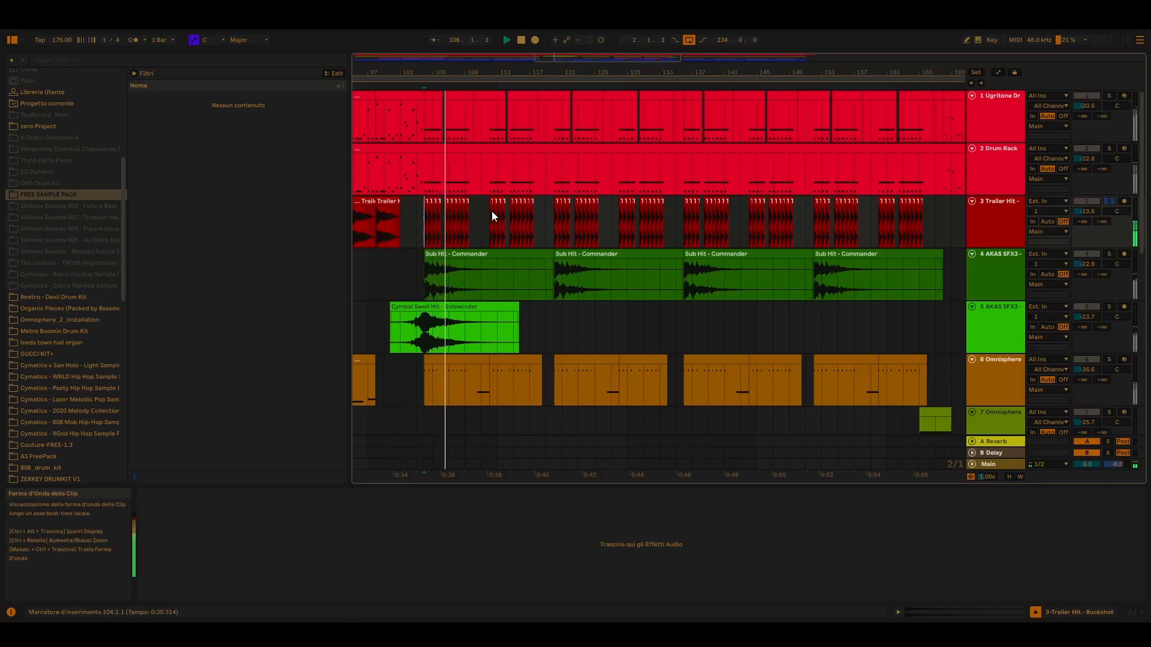
{"action": "key", "text": "space"}
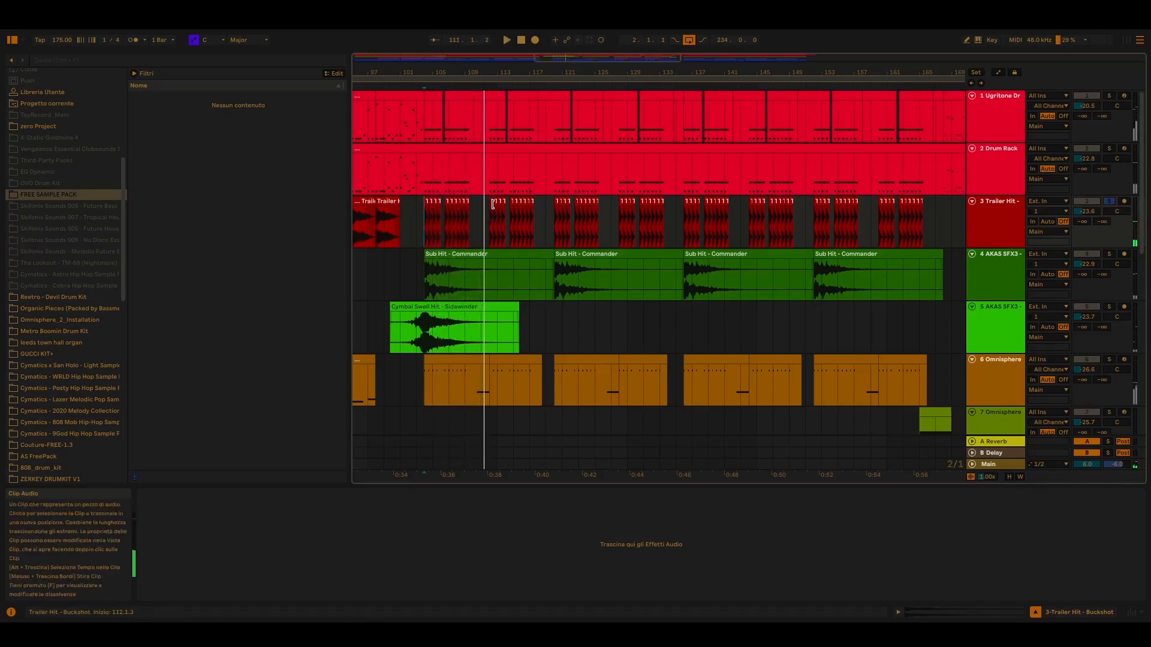
Add the Drum Rack and Ugritone Drums tracks to the Trailer Hit solo and play them from bar 104
{"action": "left_click", "coordinate": [1109, 148], "text": "ctrl"}
{"action": "left_click", "coordinate": [1109, 96], "text": "ctrl"}
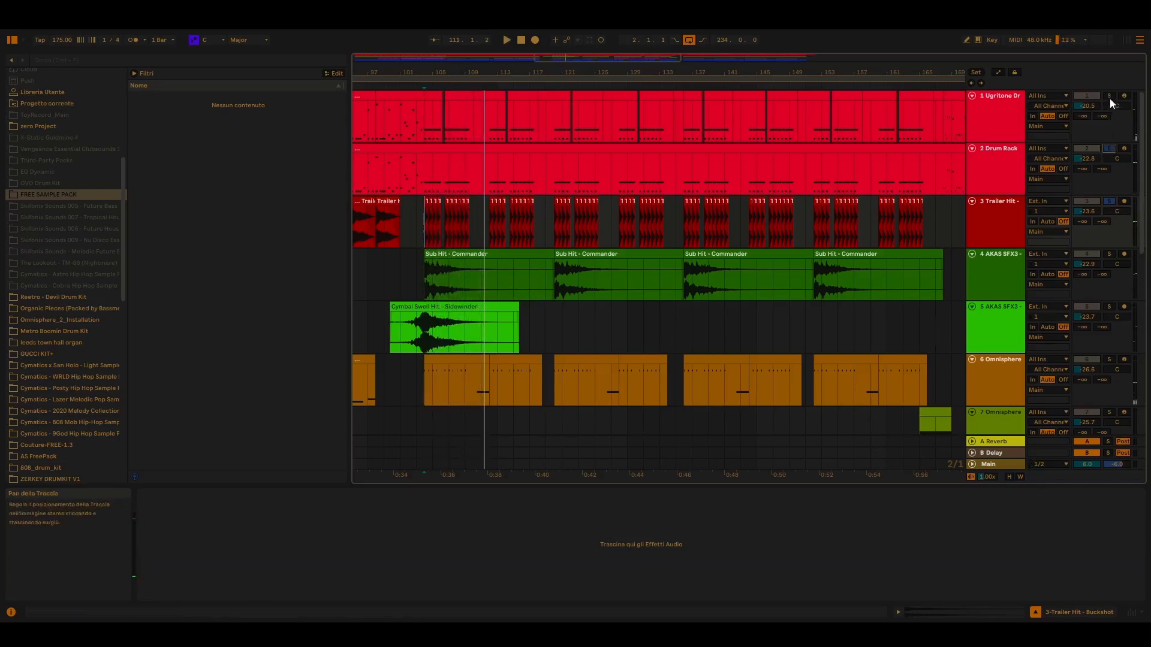
{"action": "key", "text": "space"}
{"action": "key", "text": "space"}
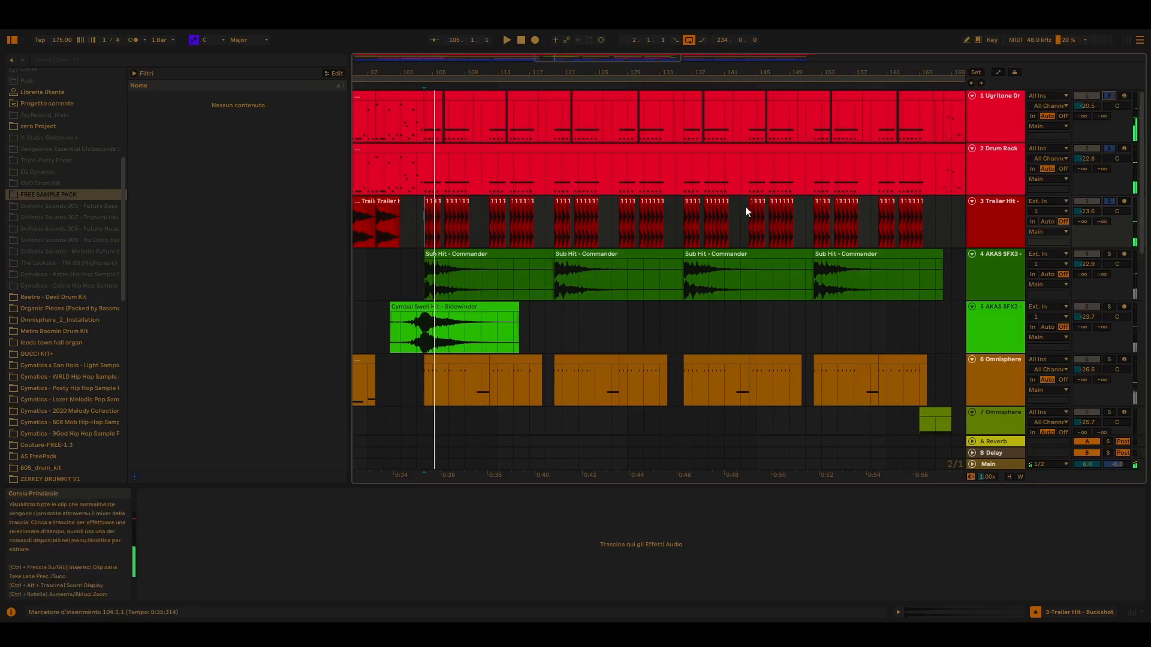
Solo only track 5 AKAS SFX3 and play the Cymbal Swell Hit - Sidewinder clip from bar 99
{"action": "left_click", "coordinate": [425, 116]}
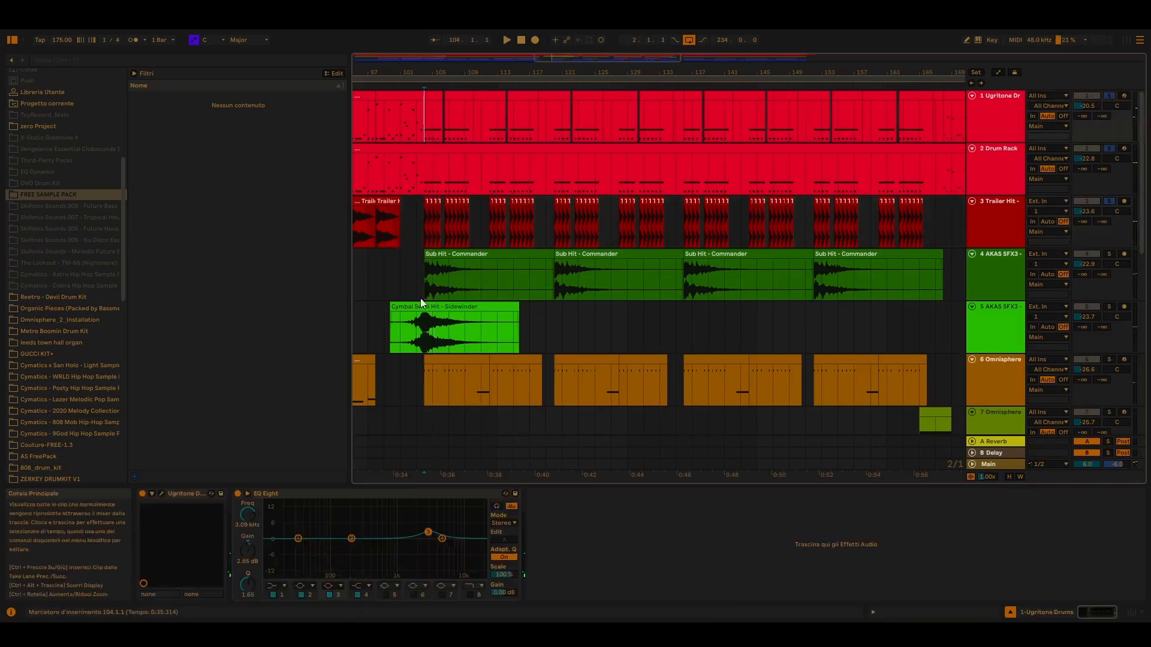
{"action": "left_click", "coordinate": [393, 328]}
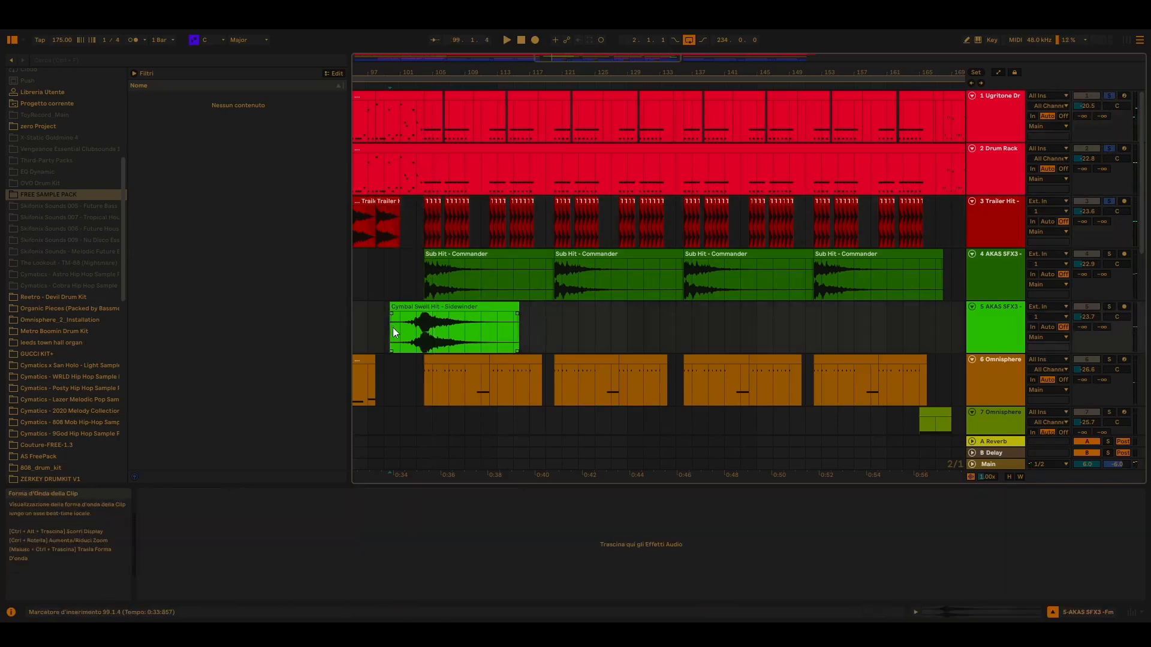
{"action": "left_click", "coordinate": [1109, 306]}
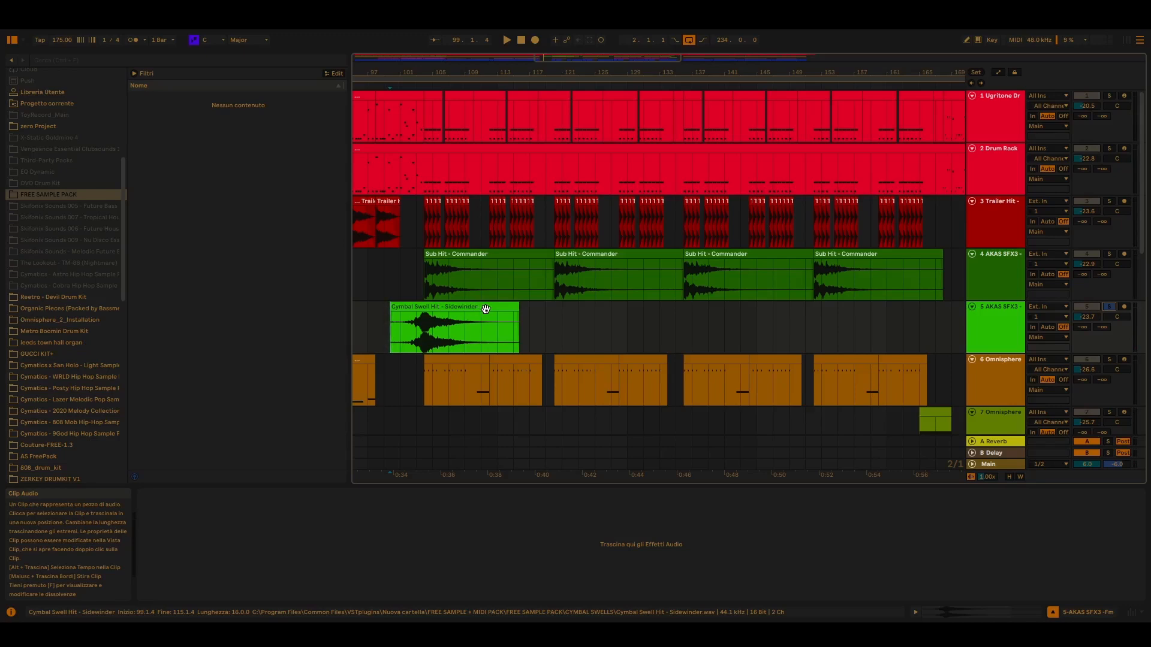
{"action": "key", "text": "space"}
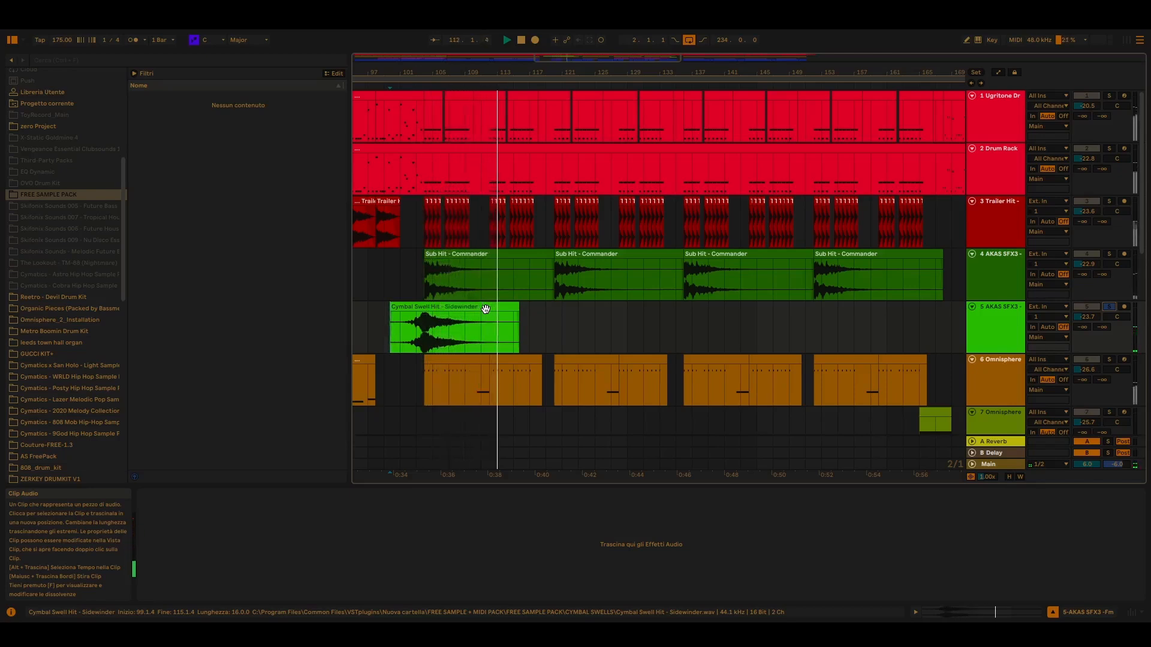
Highlight the Trailer Hit group starting at bar 104, select the Cymbal Swell Hit clip and turn off track 5's solo
{"action": "left_click", "coordinate": [427, 219]}
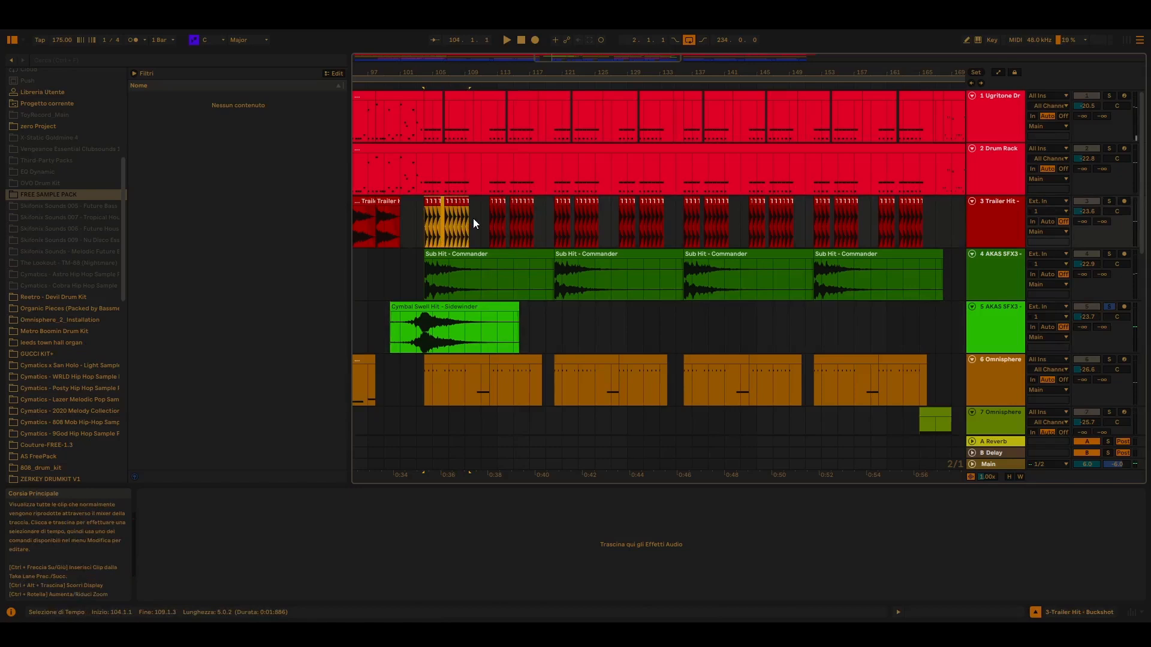
{"action": "left_click", "coordinate": [446, 308]}
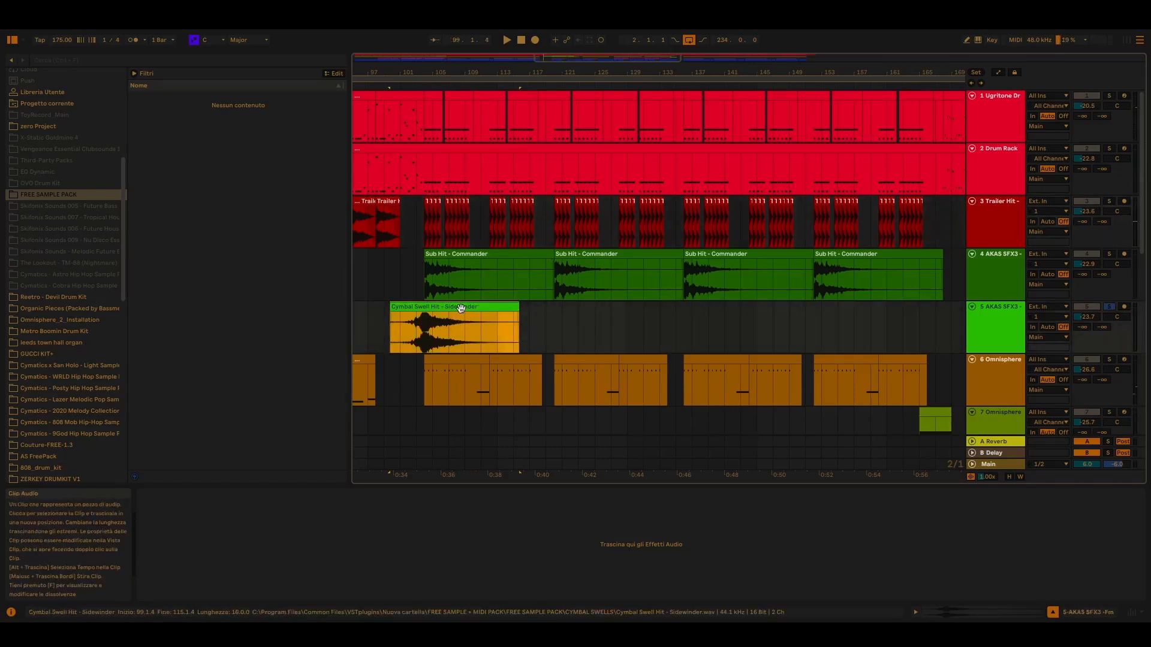
{"action": "left_click", "coordinate": [1107, 305]}
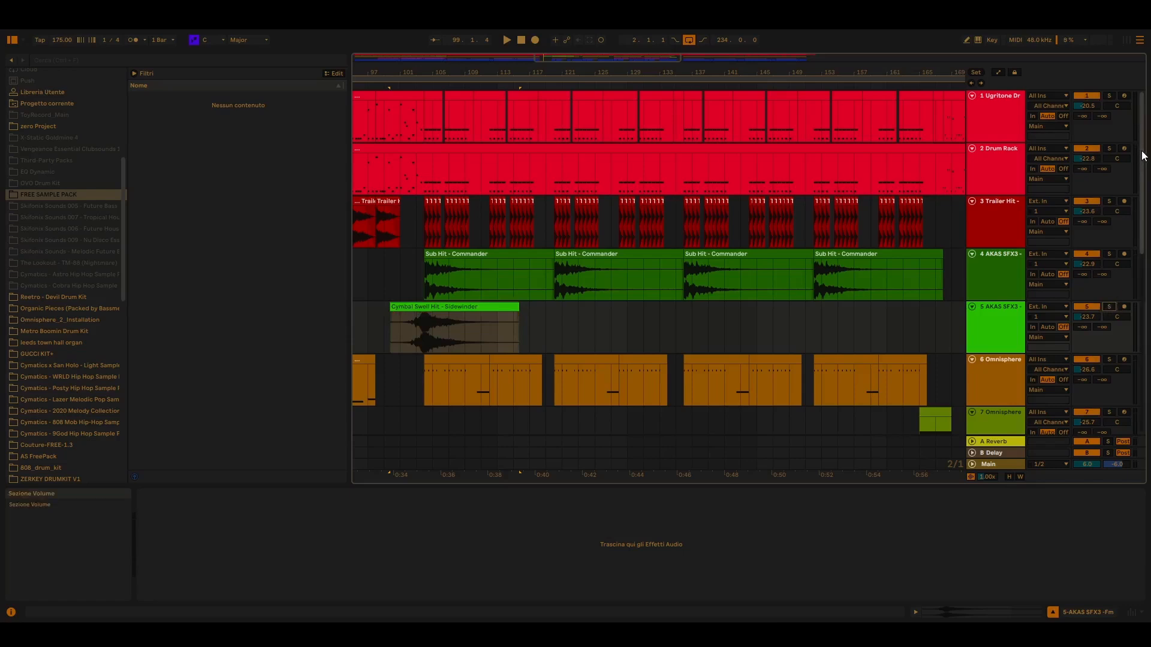
Place the insert marker at the start of the track 7 Omnisphere clip at bar 165
{"action": "left_click_drag", "start_coordinate": [1143, 156], "coordinate": [1143, 174]}
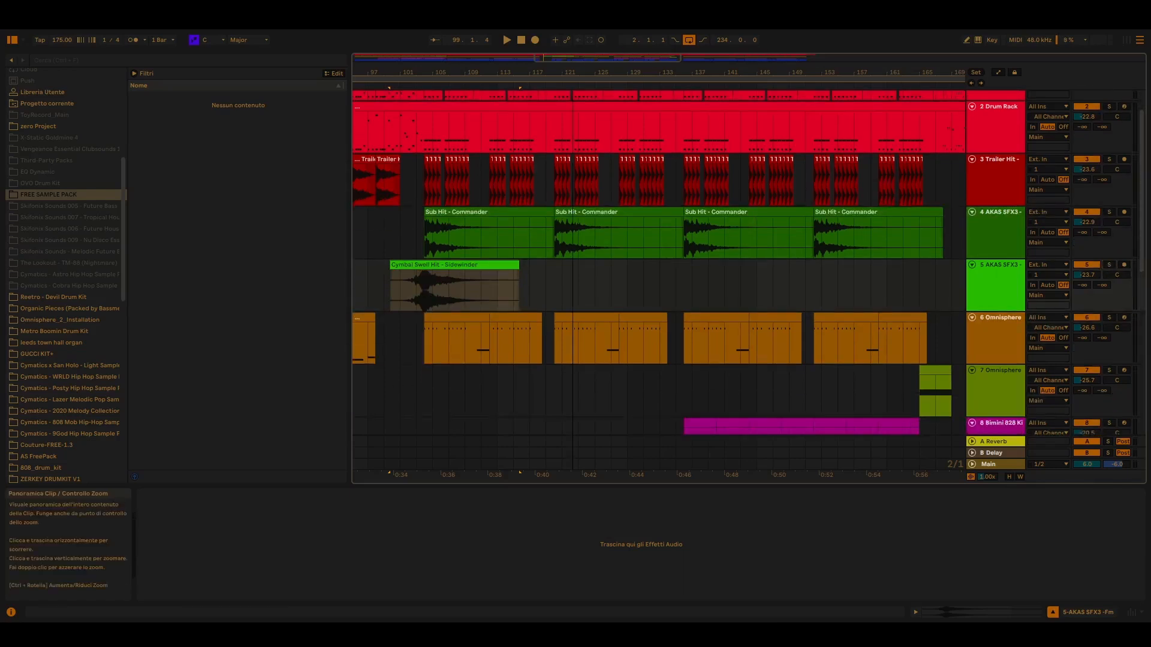
{"action": "double_click", "coordinate": [638, 57]}
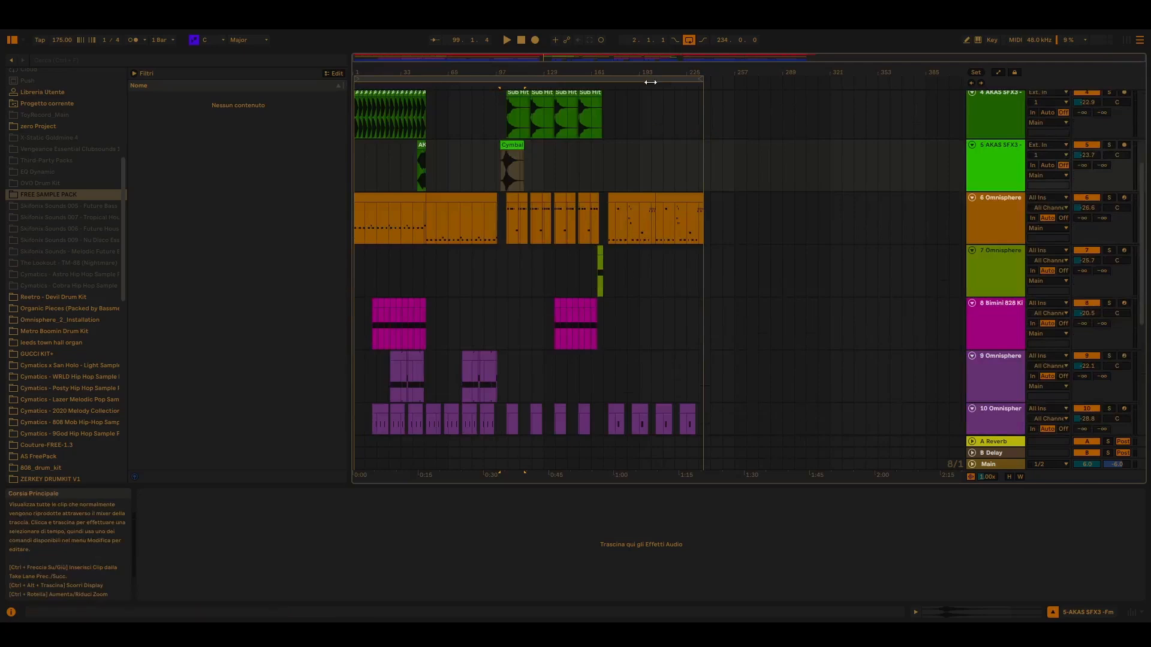
{"action": "left_click_drag", "start_coordinate": [660, 57], "coordinate": [640, 242]}
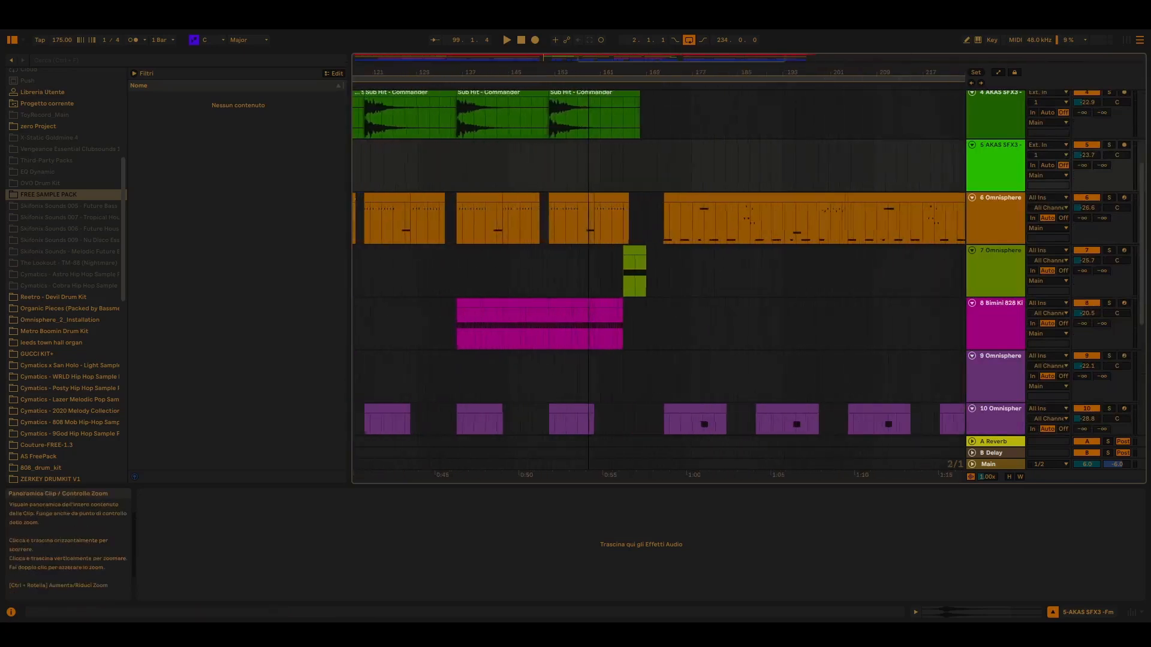
{"action": "left_click", "coordinate": [623, 276]}
Solo the Ugritone Drums track and play it from bar 168
{"action": "scroll", "coordinate": [711, 274], "scroll_direction": "up", "scroll_amount": 1}
{"action": "scroll", "coordinate": [718, 269], "scroll_direction": "up", "scroll_amount": 5}
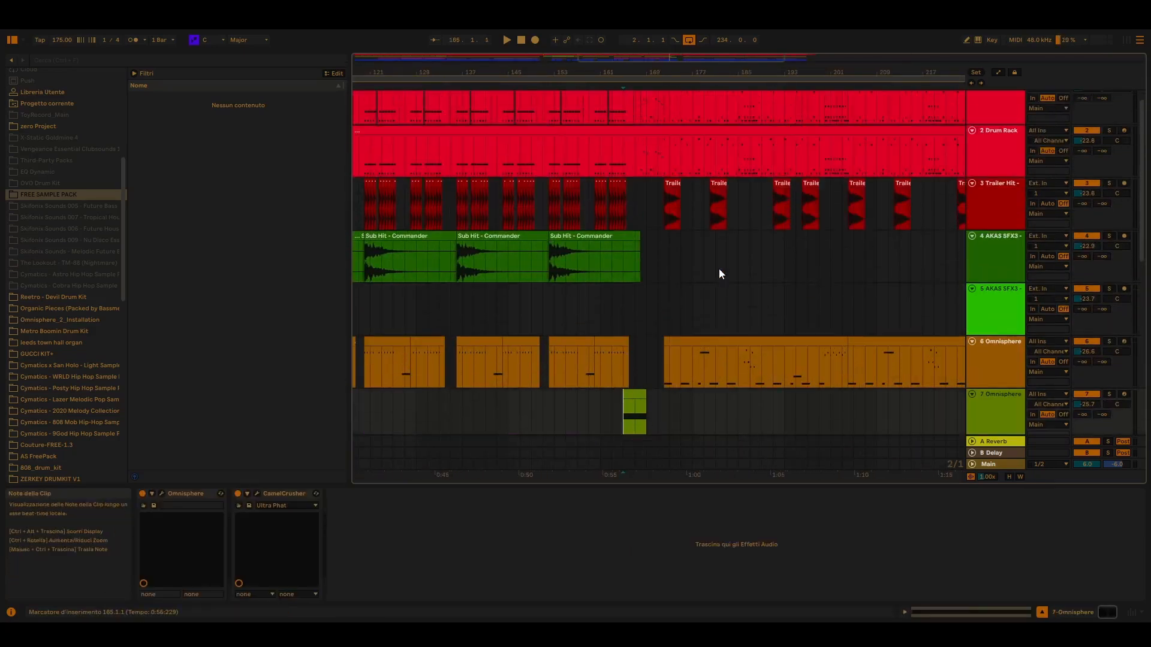
{"action": "left_click", "coordinate": [640, 122]}
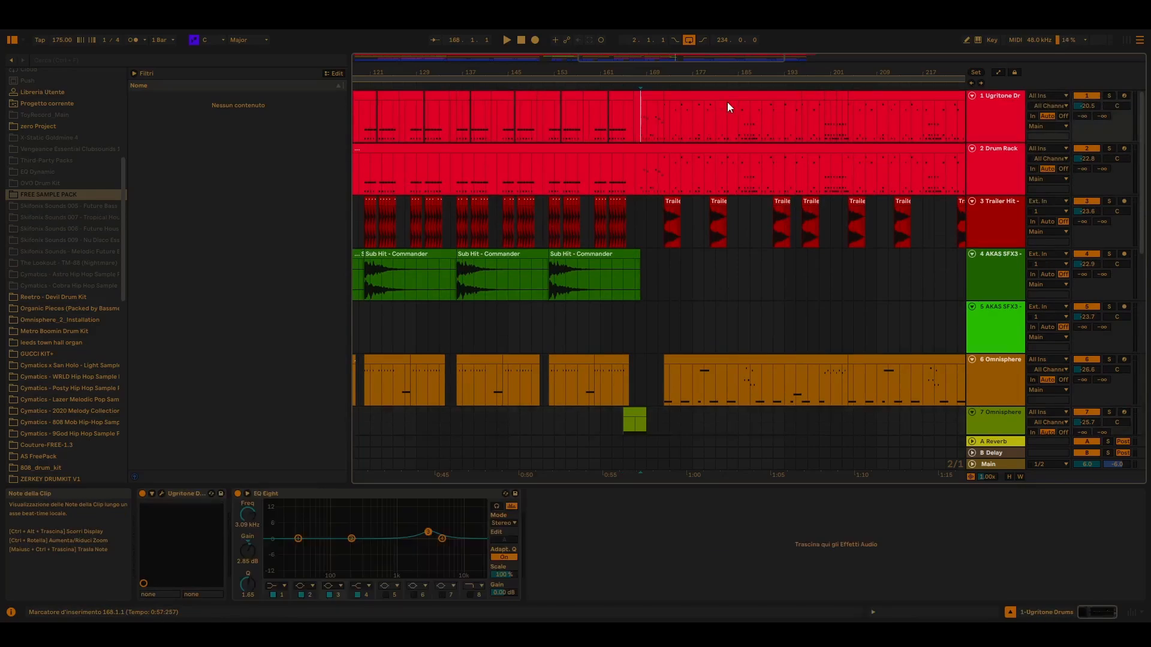
{"action": "left_click", "coordinate": [1109, 95]}
{"action": "key", "text": "space"}
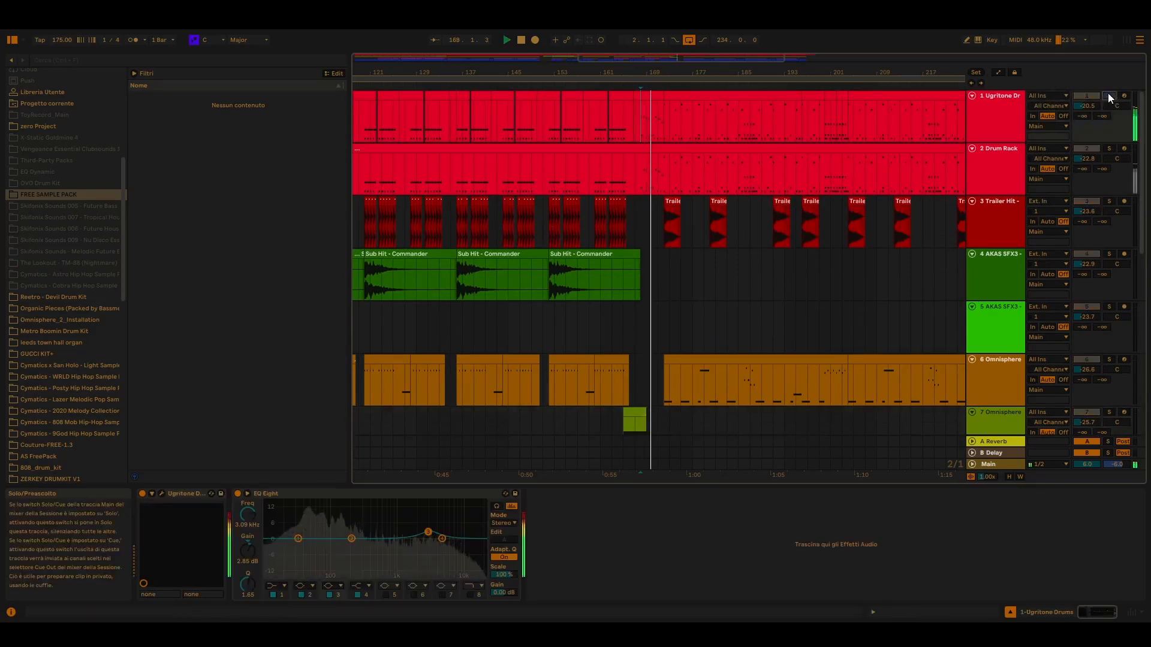
Solo only track 7 Omnisphere and play its short clip from bar 165
{"action": "scroll", "coordinate": [746, 313], "scroll_direction": "down", "scroll_amount": 3}
{"action": "left_click", "coordinate": [1108, 340]}
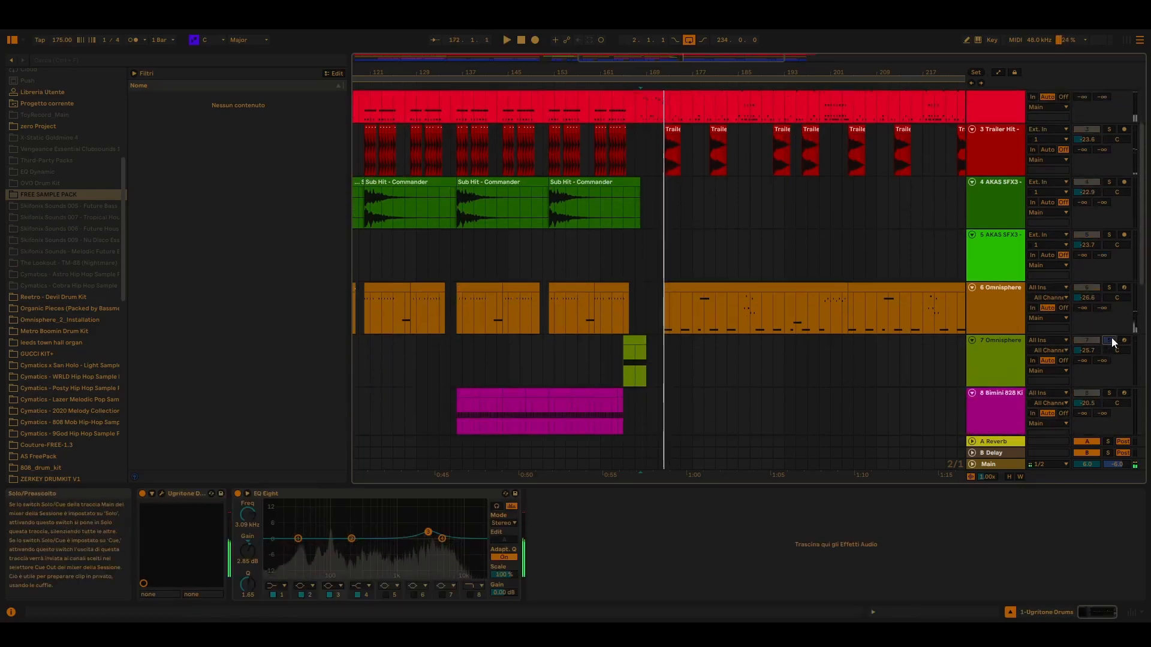
{"action": "left_click", "coordinate": [617, 365]}
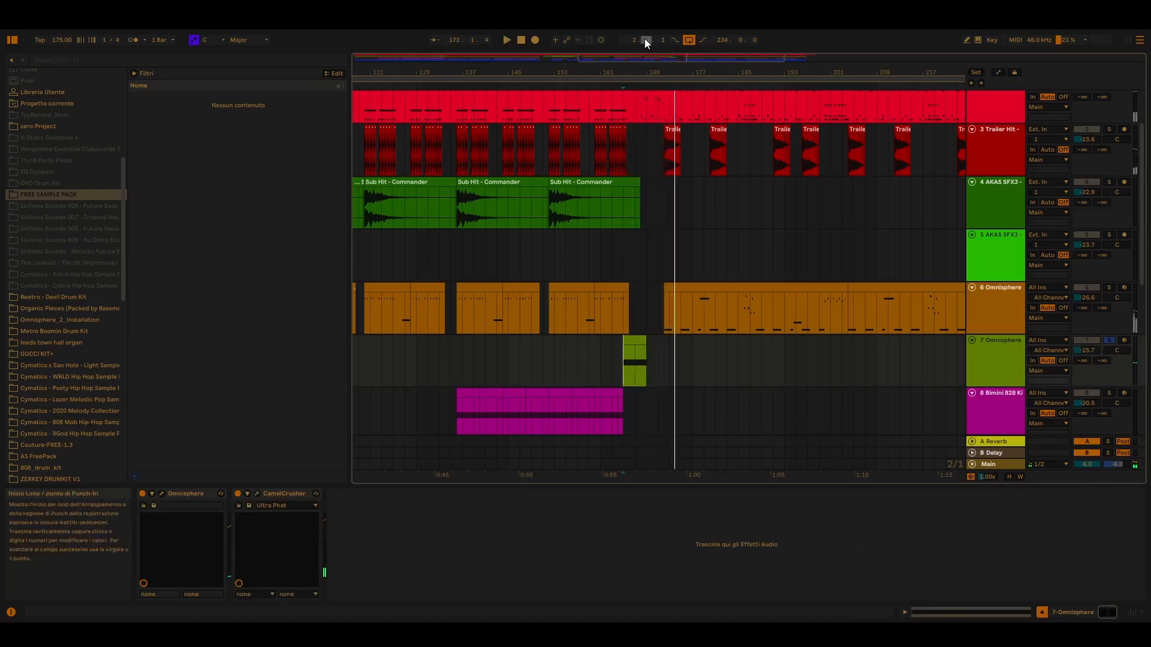
Toggle track 7 Omnisphere's solo off and on, and replay its clip from bar 165 in a closer view
{"action": "left_click_drag", "start_coordinate": [648, 56], "coordinate": [650, 133]}
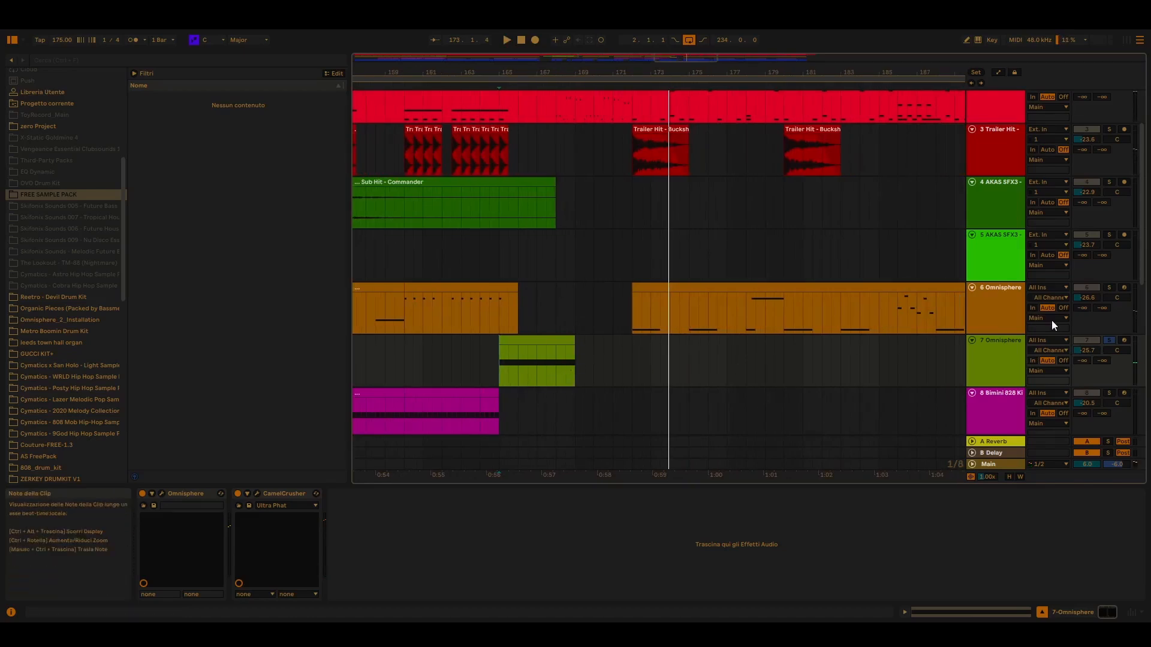
{"action": "left_click", "coordinate": [1109, 340]}
{"action": "left_click", "coordinate": [1110, 340]}
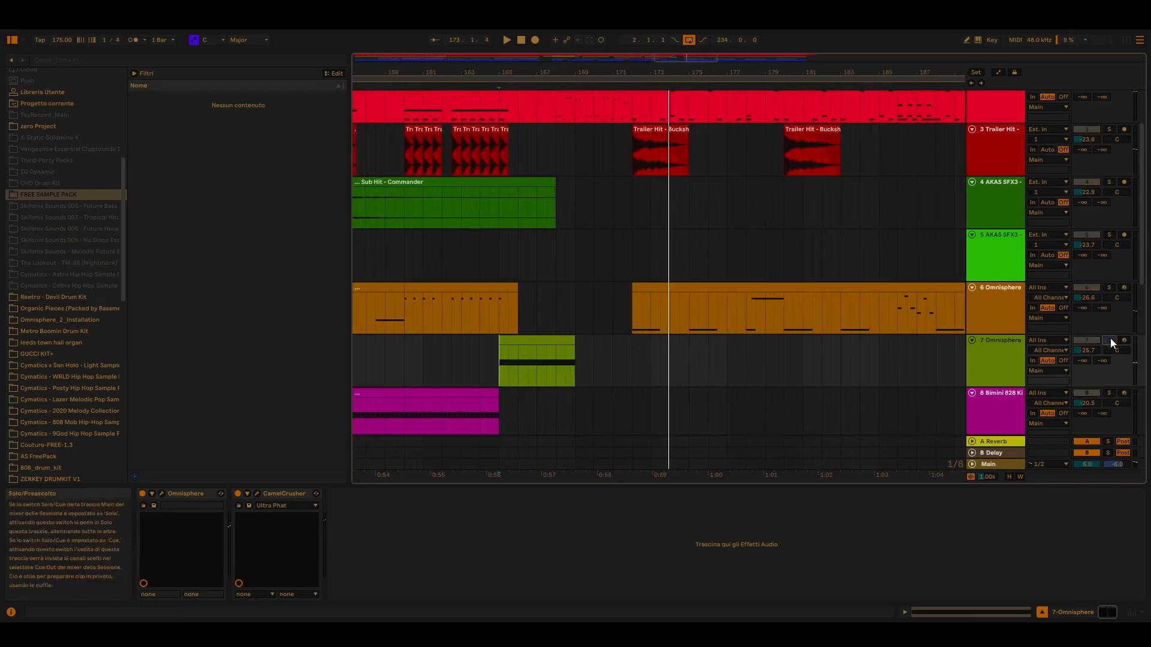
{"action": "key", "text": "space"}
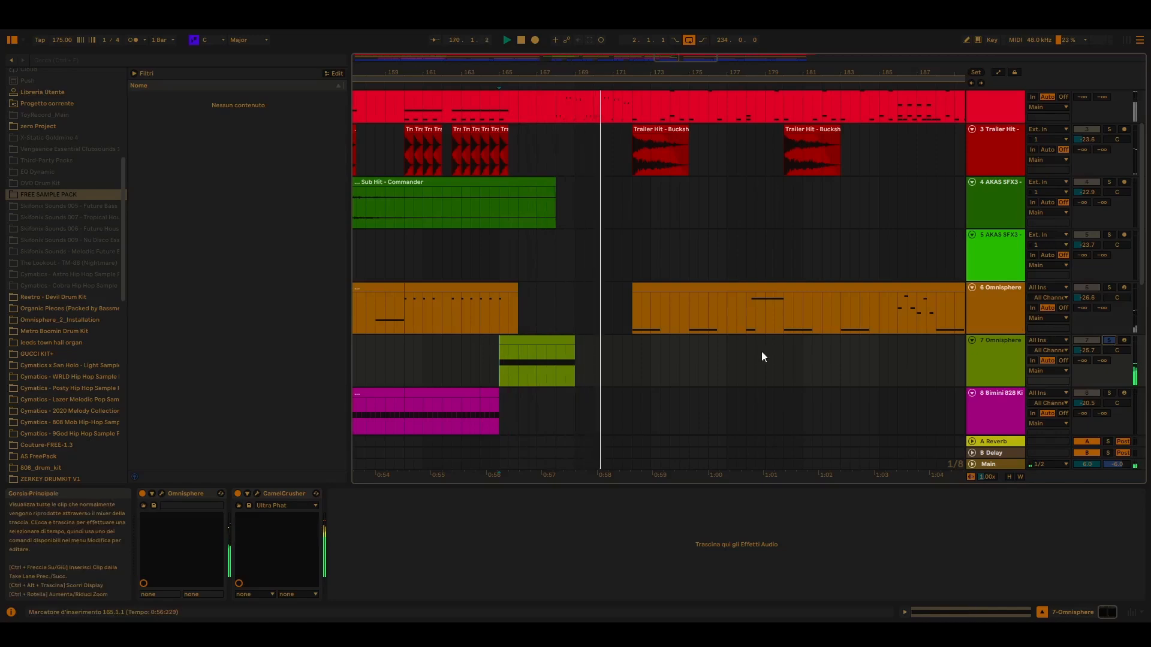
{"action": "scroll", "coordinate": [703, 324], "scroll_direction": "up", "scroll_amount": 2}
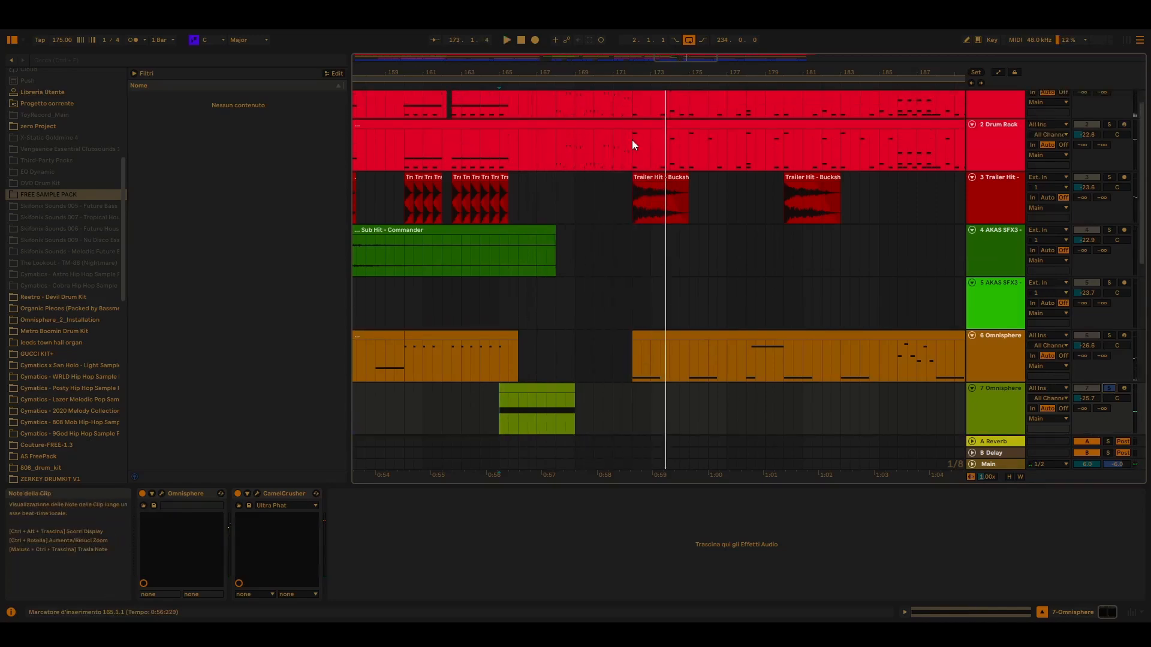
Turn off the solo on track 7 Omnisphere and play the full mix from bar 165
{"action": "scroll", "coordinate": [779, 168], "scroll_direction": "up", "scroll_amount": 1}
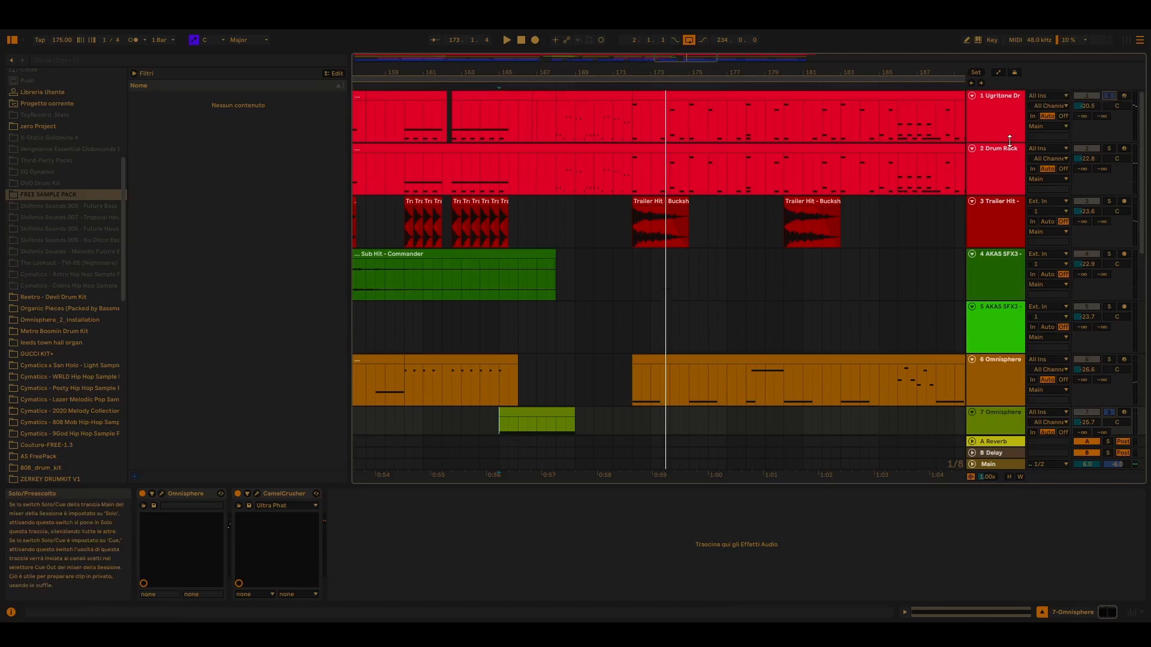
{"action": "scroll", "coordinate": [652, 248], "scroll_direction": "down", "scroll_amount": 5}
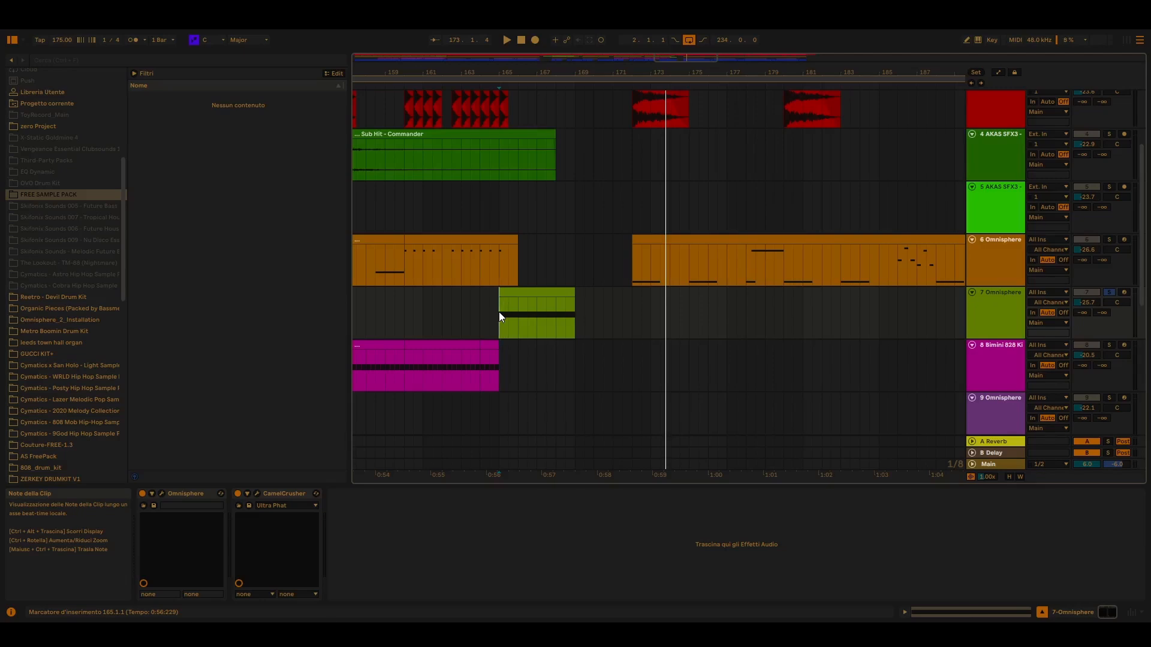
{"action": "key", "text": "space"}
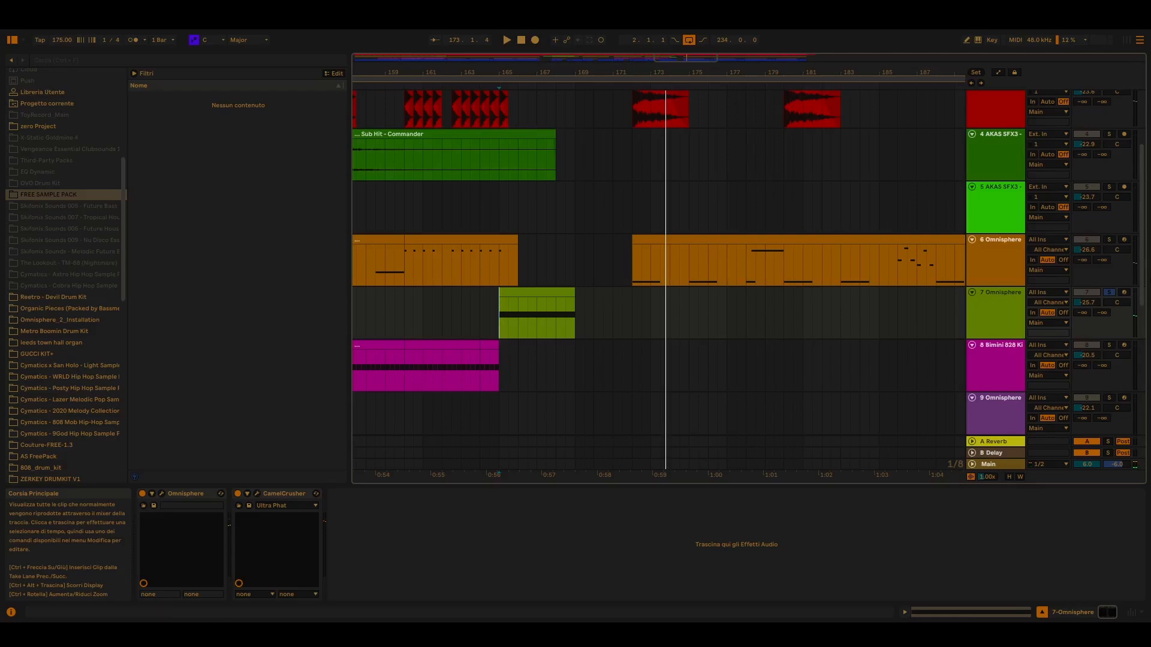
{"action": "left_click", "coordinate": [1109, 293]}
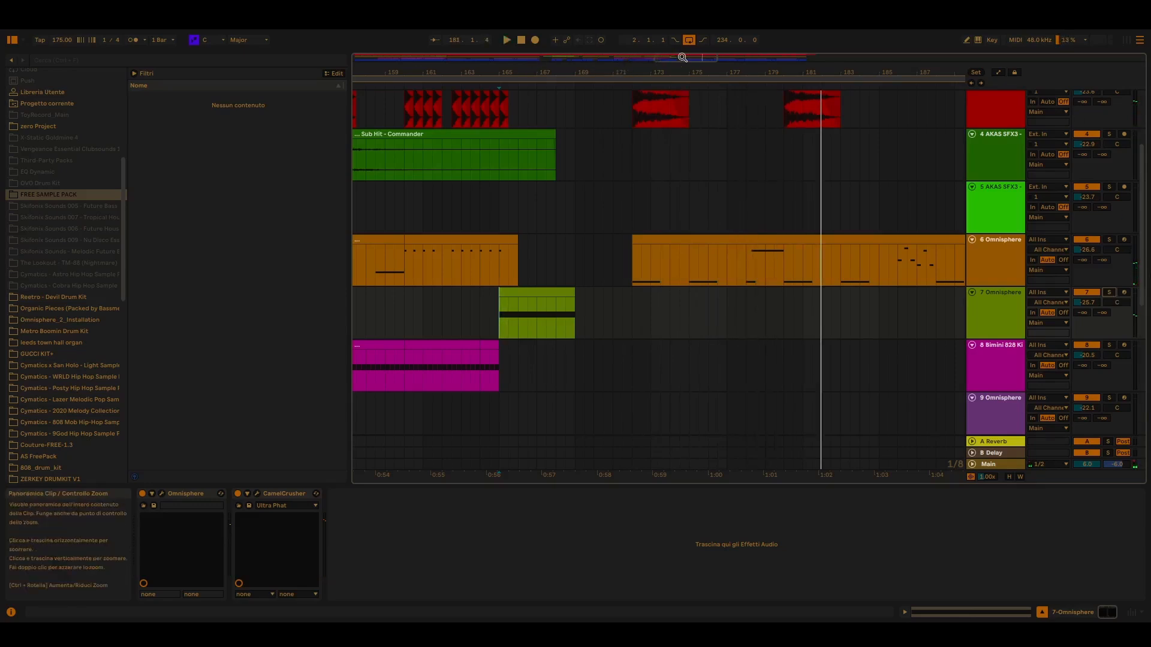
Fit the whole arrangement in view and display the Main track's device chain, then stop playback
{"action": "left_click_drag", "start_coordinate": [684, 58], "coordinate": [683, 9]}
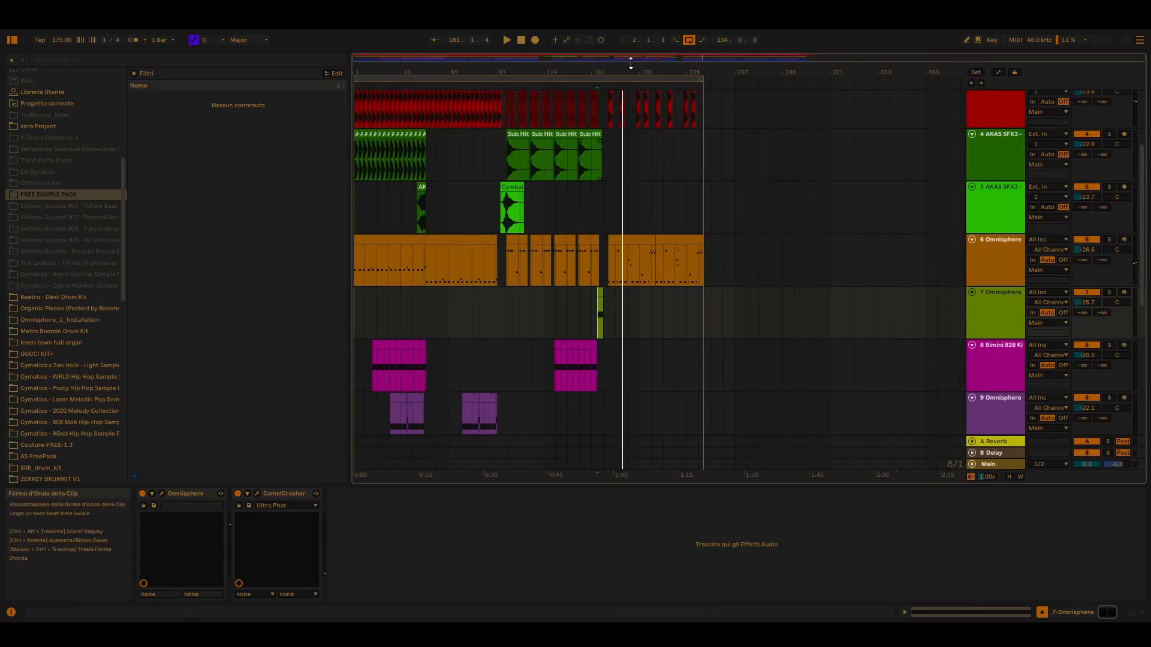
{"action": "left_click", "coordinate": [987, 465]}
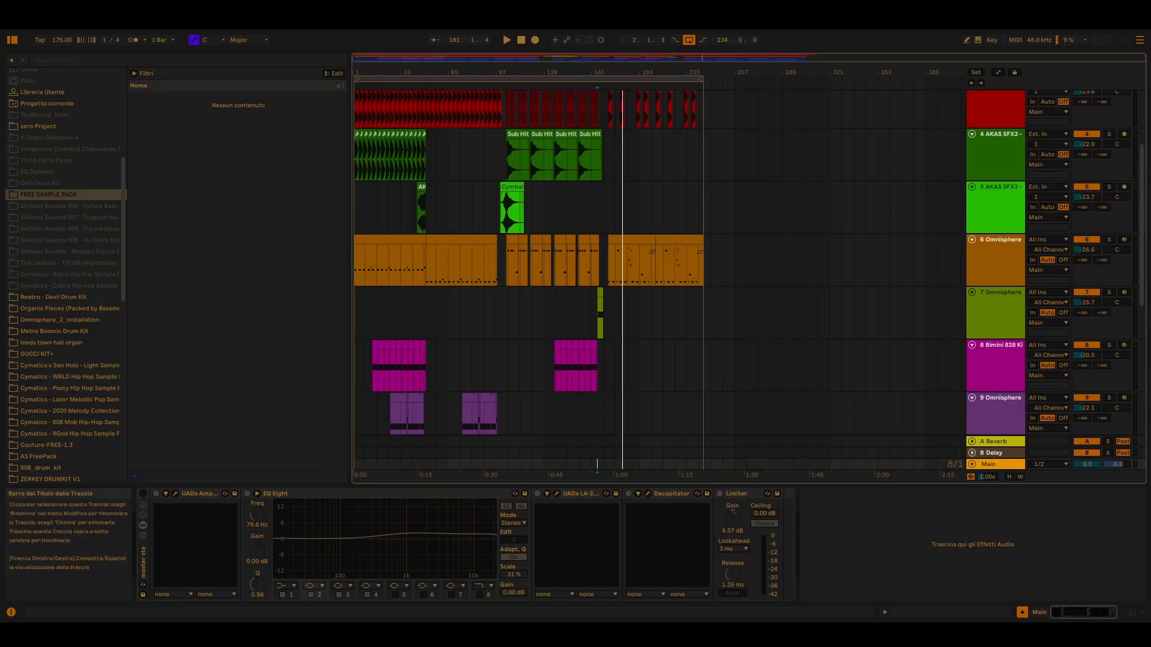
{"action": "scroll", "coordinate": [1138, 201], "scroll_direction": "up", "scroll_amount": 4}
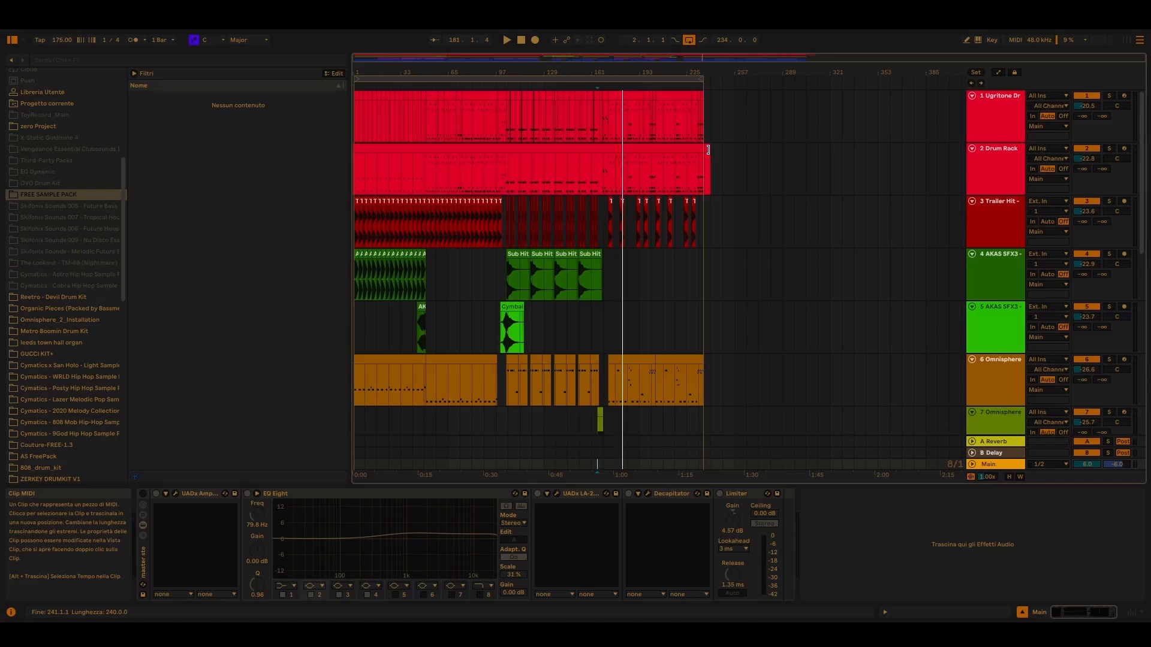
{"action": "left_click", "coordinate": [522, 40]}
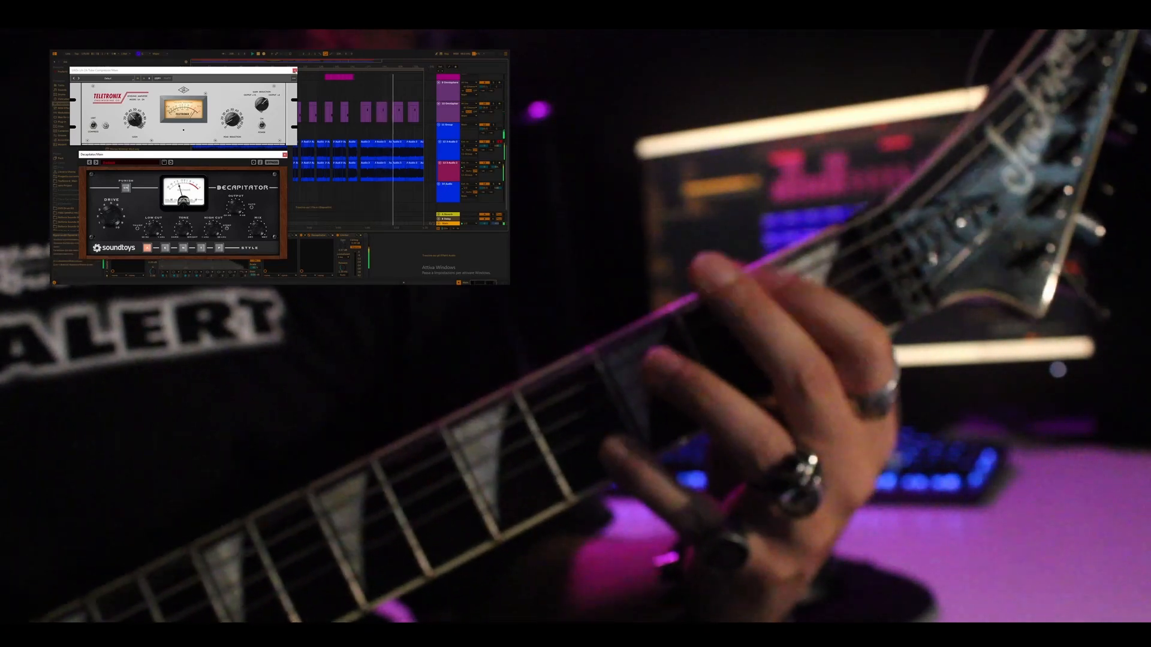
Close the Teletronix and Decapitator plug-in windows and return to the uppermost tracks of the arrangement
{"action": "left_click", "coordinate": [294, 70]}
{"action": "left_click", "coordinate": [284, 154]}
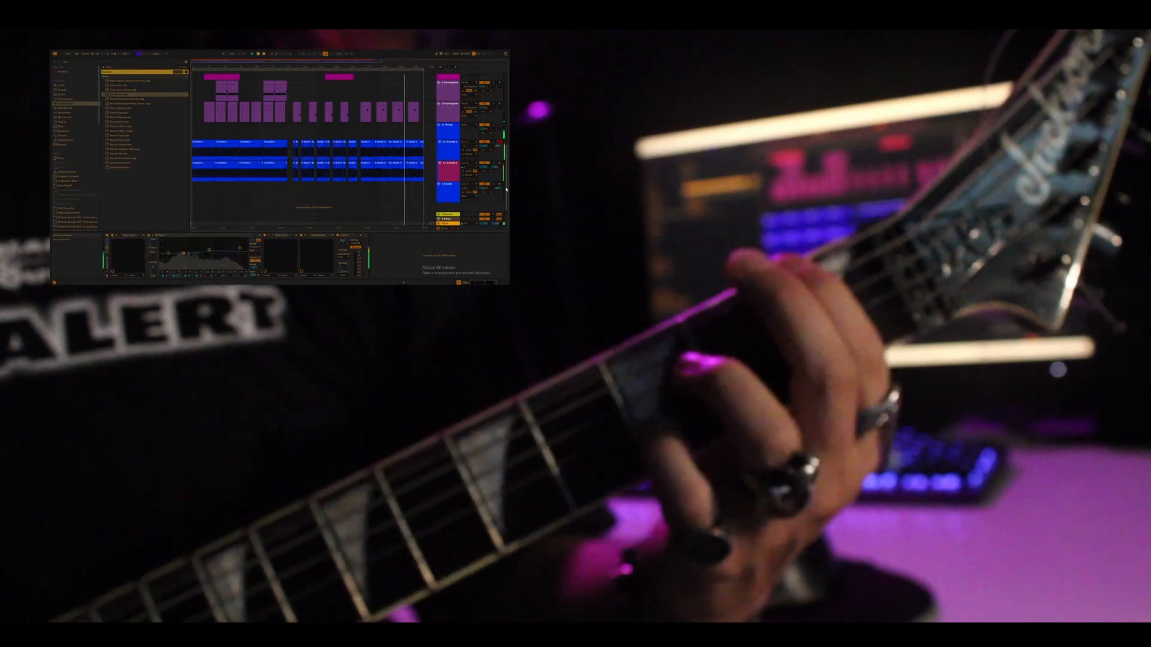
{"action": "left_click_drag", "start_coordinate": [505, 191], "coordinate": [503, 95]}
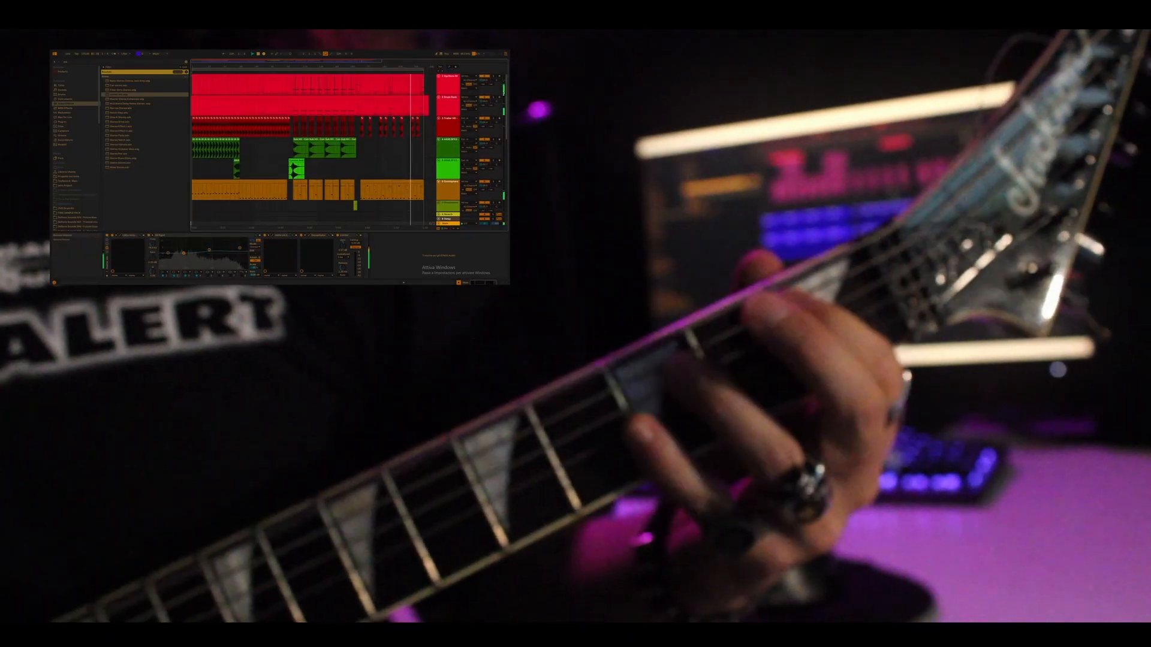